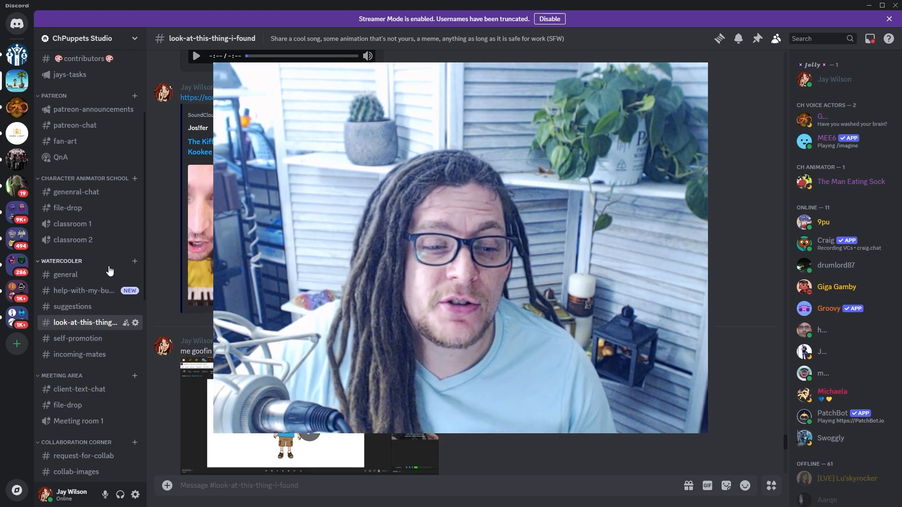
scroll(110, 270, down, 2)
scroll(109, 270, down, 4)
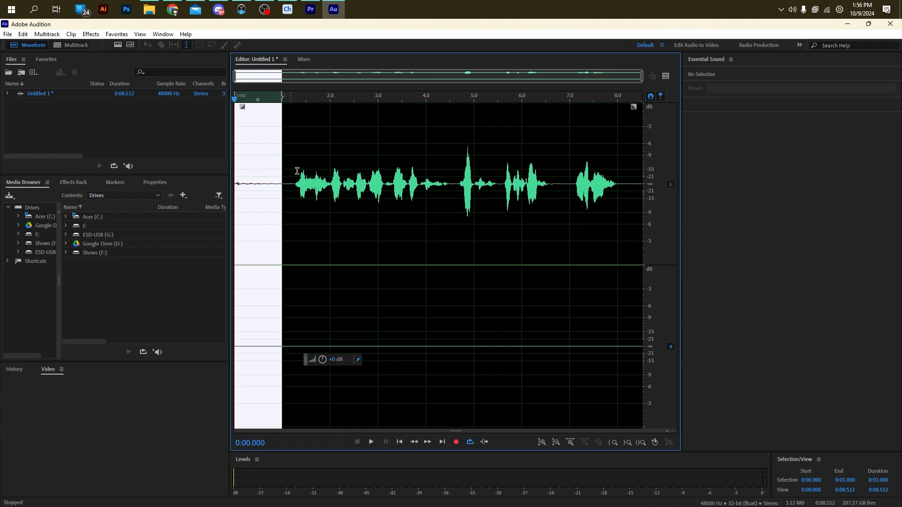
click(373, 172)
click(296, 194)
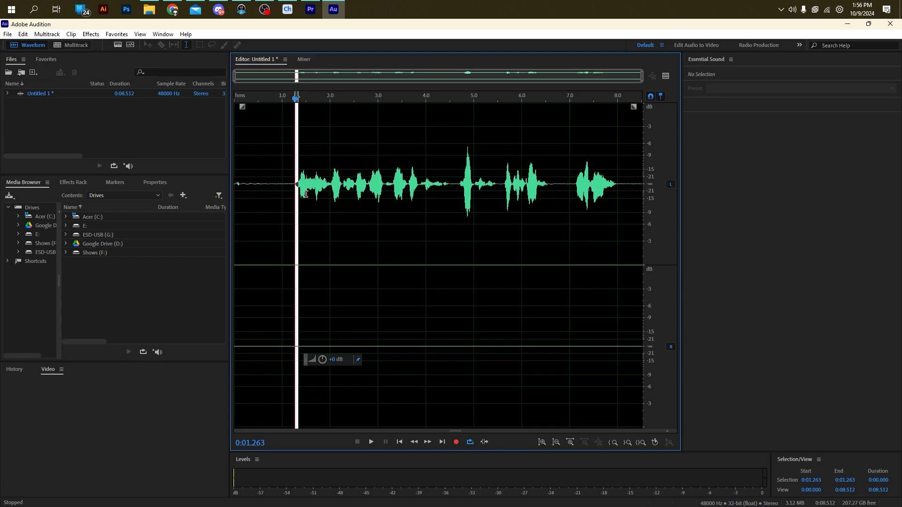
drag(306, 194, 286, 191)
click(288, 190)
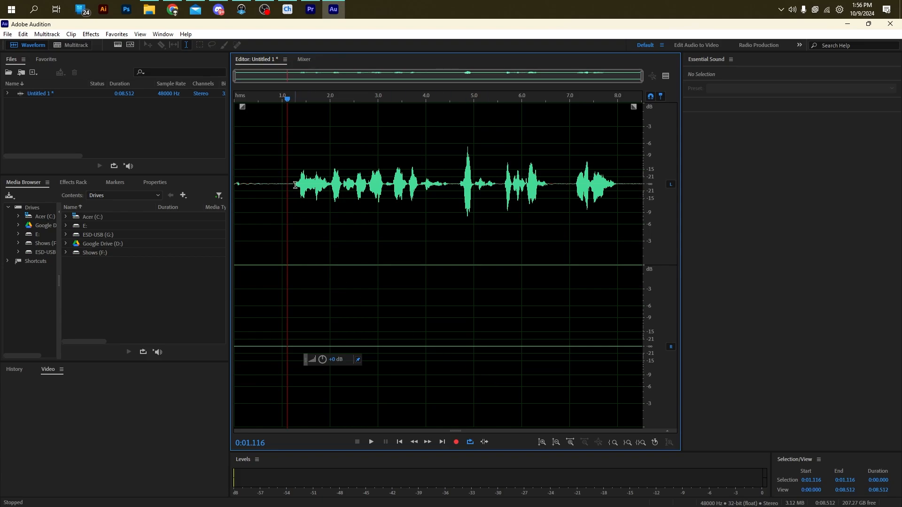
drag(286, 185, 235, 187)
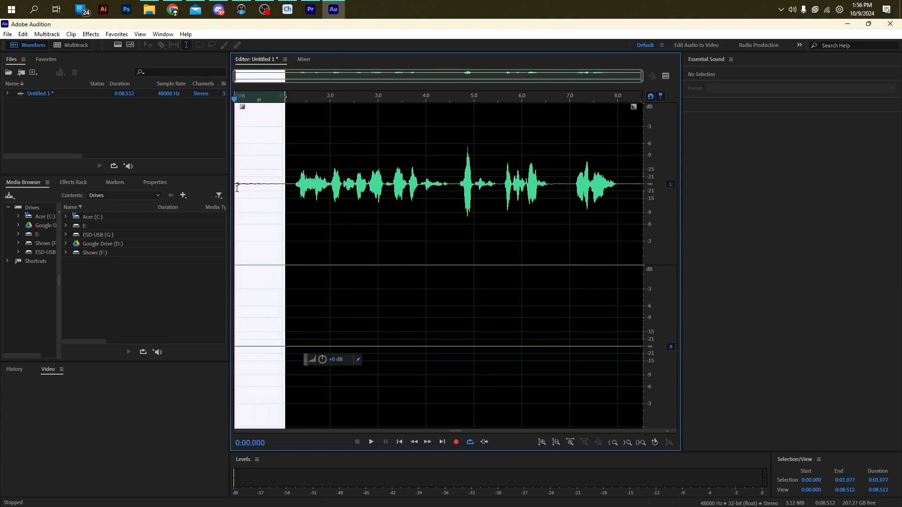
click(243, 187)
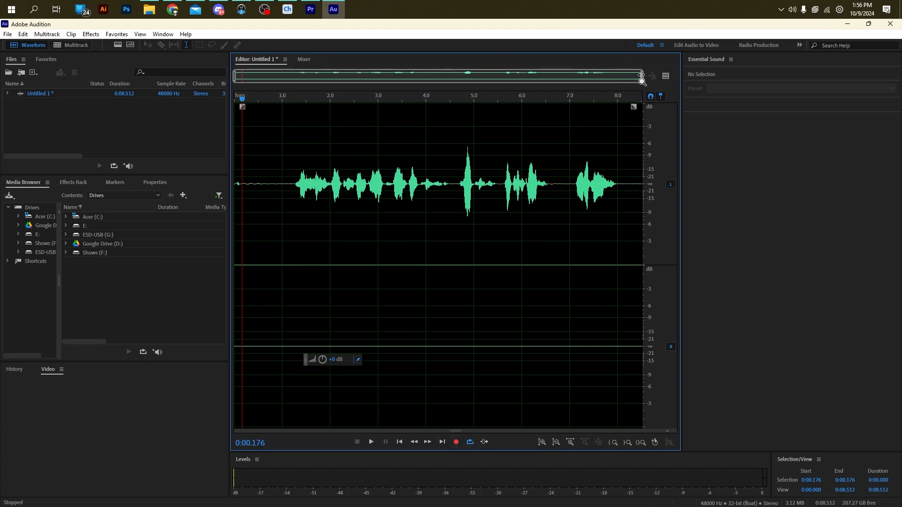
Step: Play the opening two seconds of the recording to listen to the background noise, and return the playhead to the start
drag(642, 76, 332, 76)
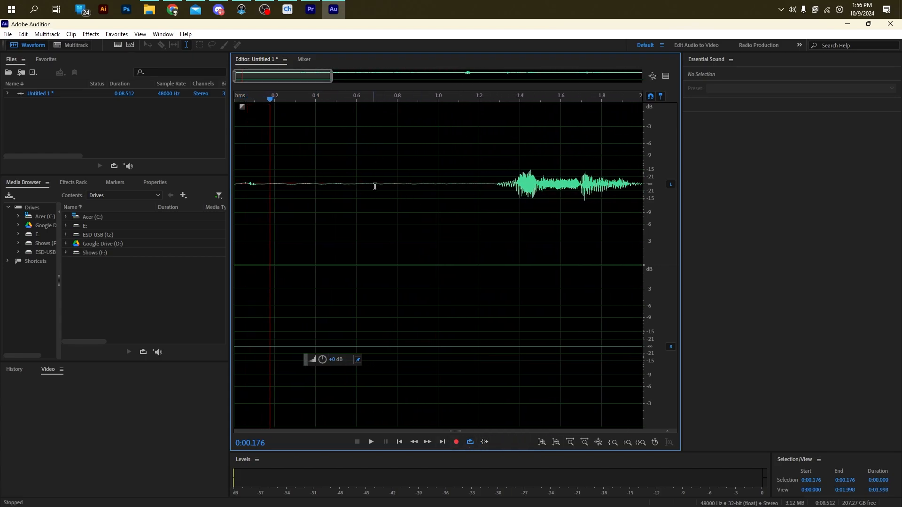
click(372, 441)
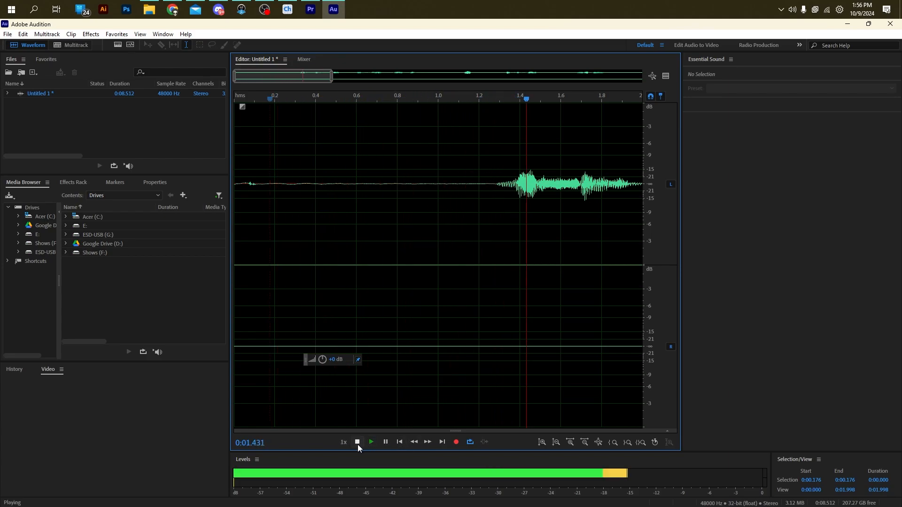
click(357, 442)
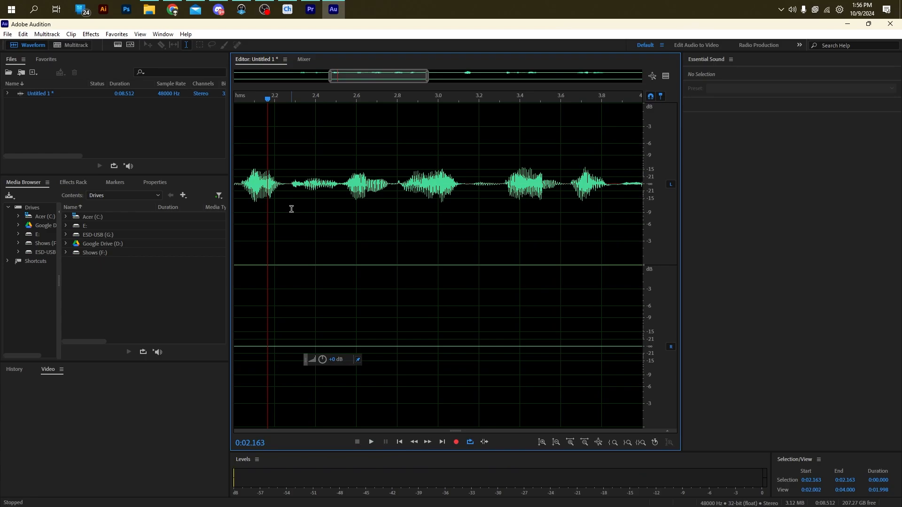
drag(267, 99, 91, 109)
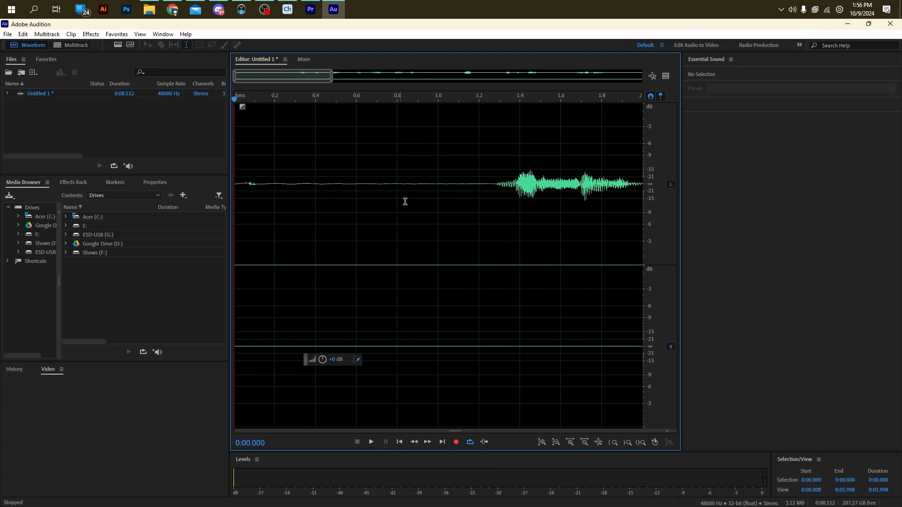
Step: Capture a noise print from the quiet stretch before the speech, about 0.485 to 1.027 seconds
drag(444, 183, 333, 189)
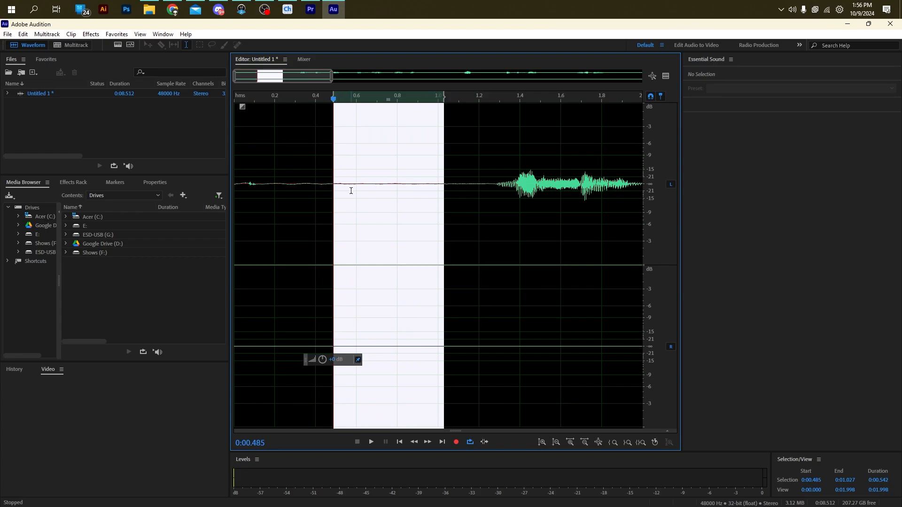
right_click(350, 191)
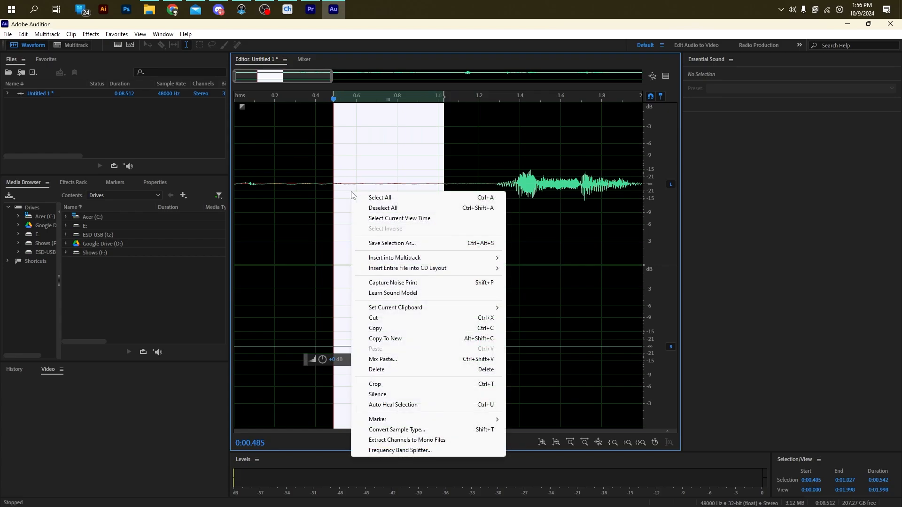
click(407, 285)
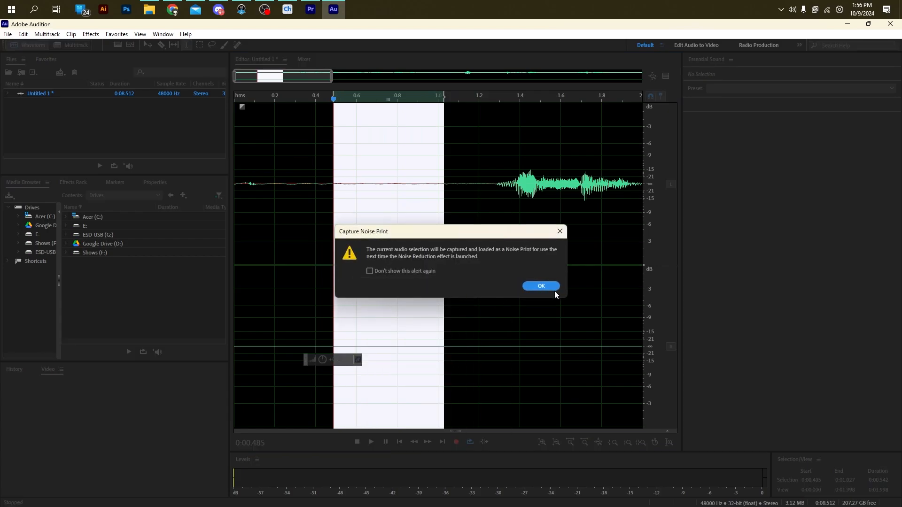
click(552, 287)
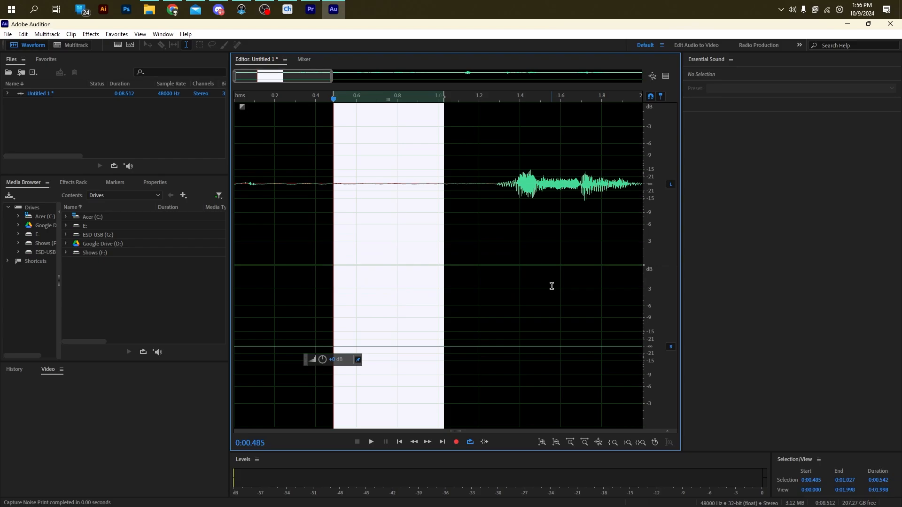
Step: Apply Noise Reduction to the entire recording, using the captured noise print and the existing effect settings
key(ctrl+a)
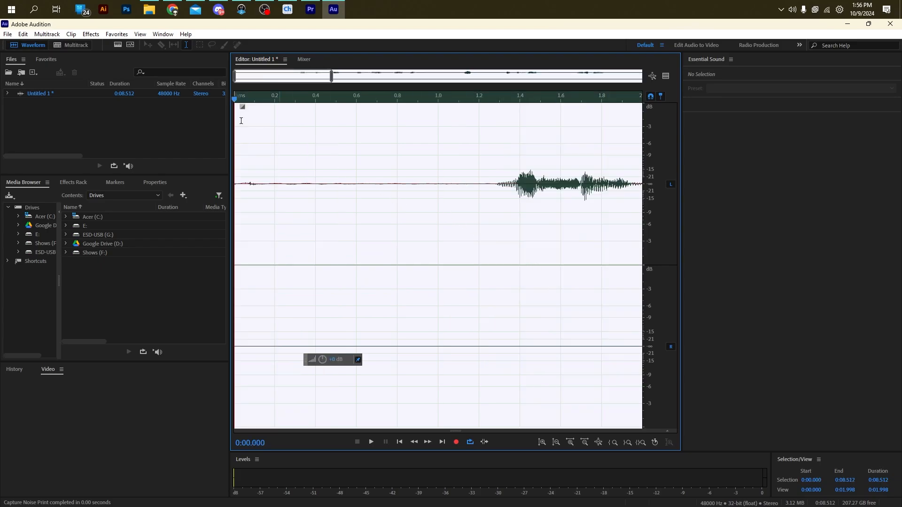
click(23, 35)
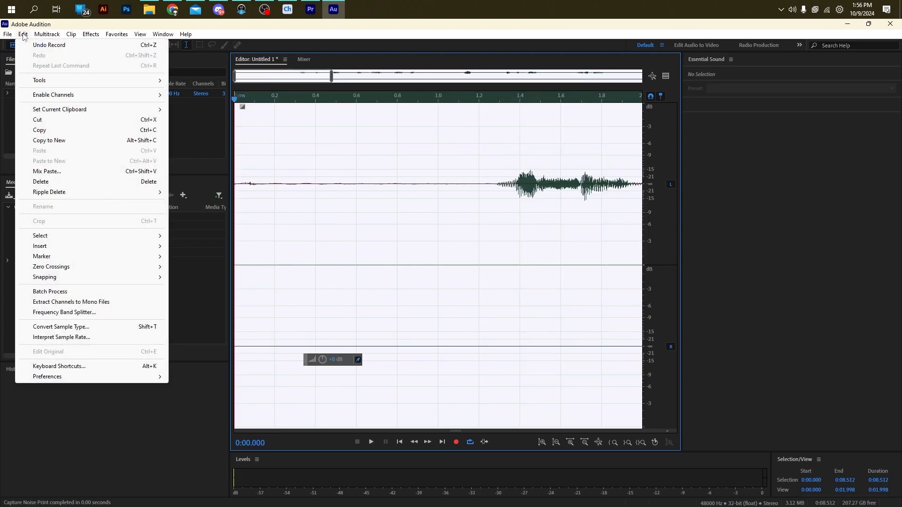
click(23, 36)
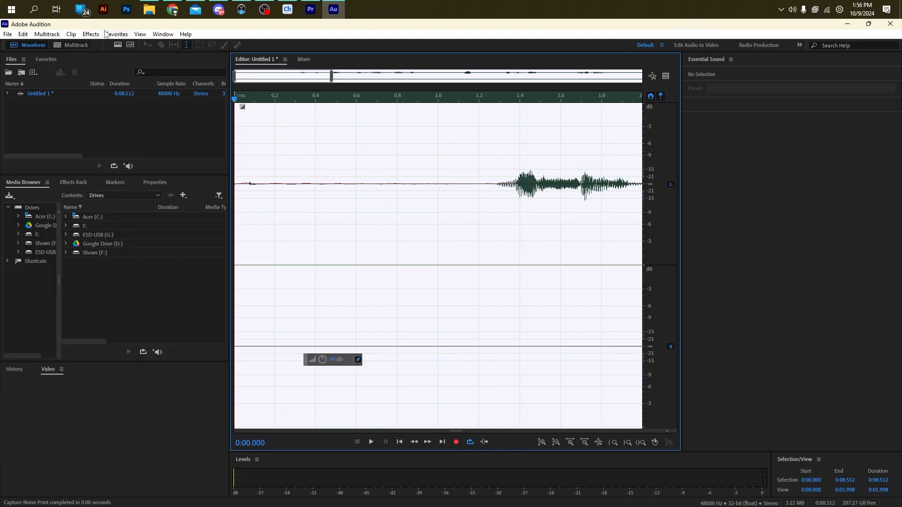
click(91, 35)
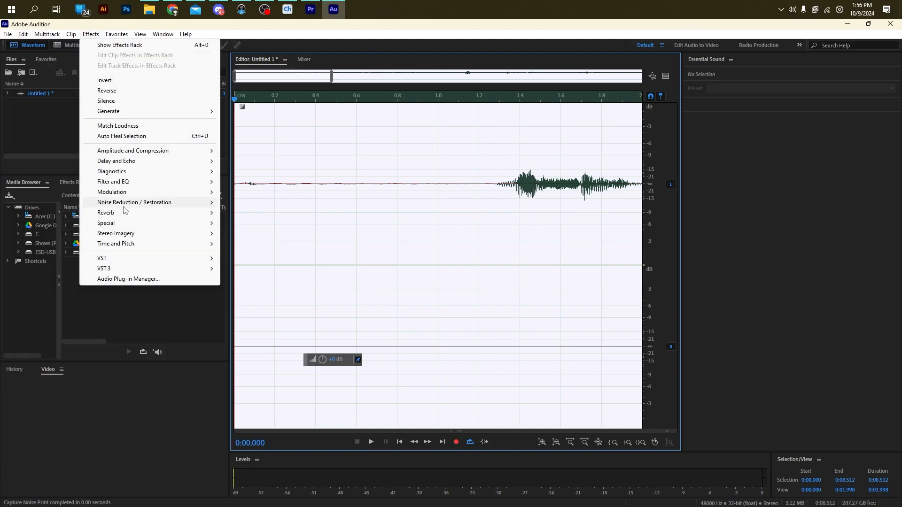
mouse_move(138, 207)
click(267, 214)
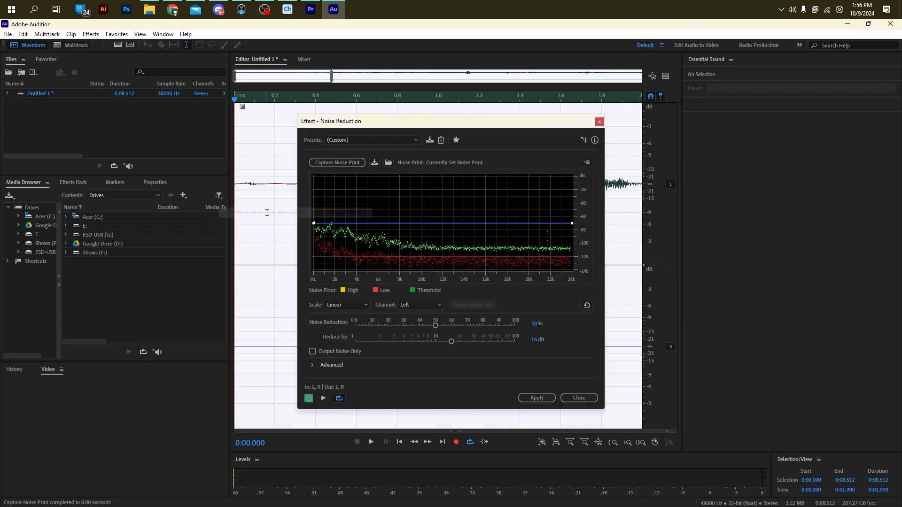
click(538, 398)
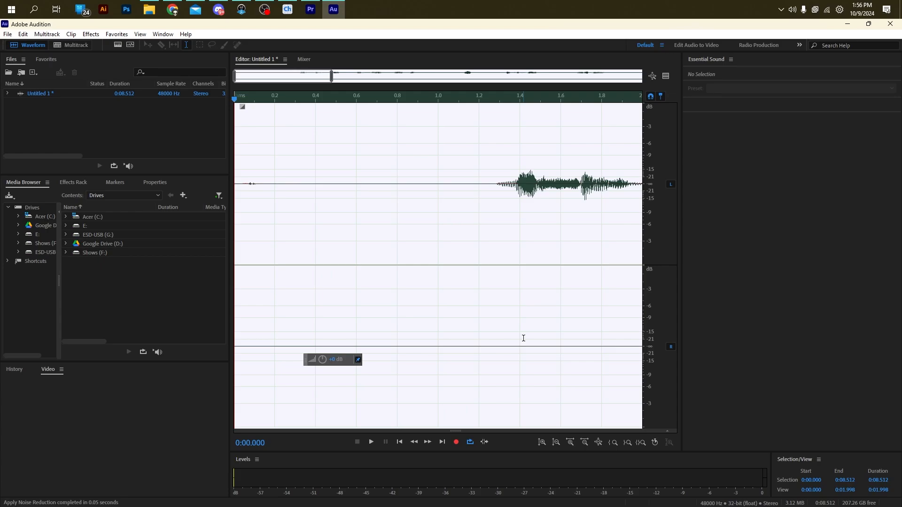
Step: Play the recording from its start to check the noise reduction on the quiet opening, and return to the full-length view
click(521, 334)
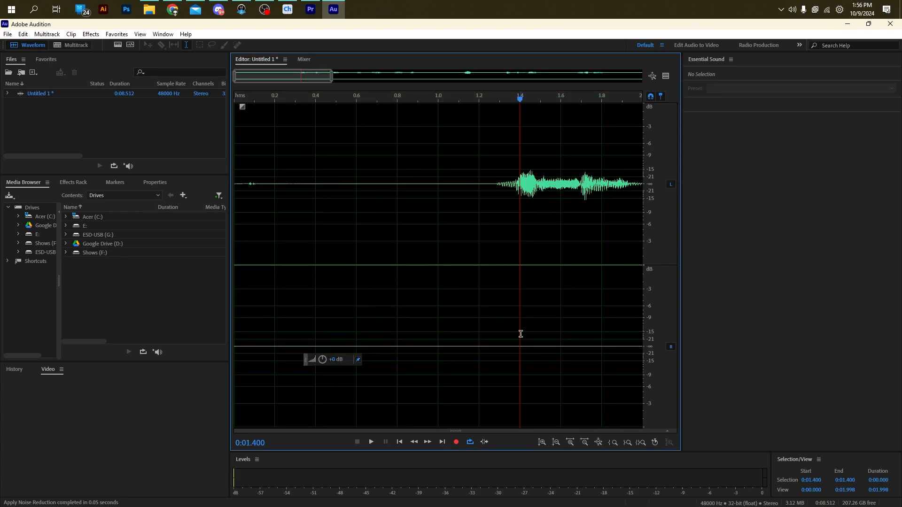
drag(256, 98, 233, 100)
key(space)
key(space)
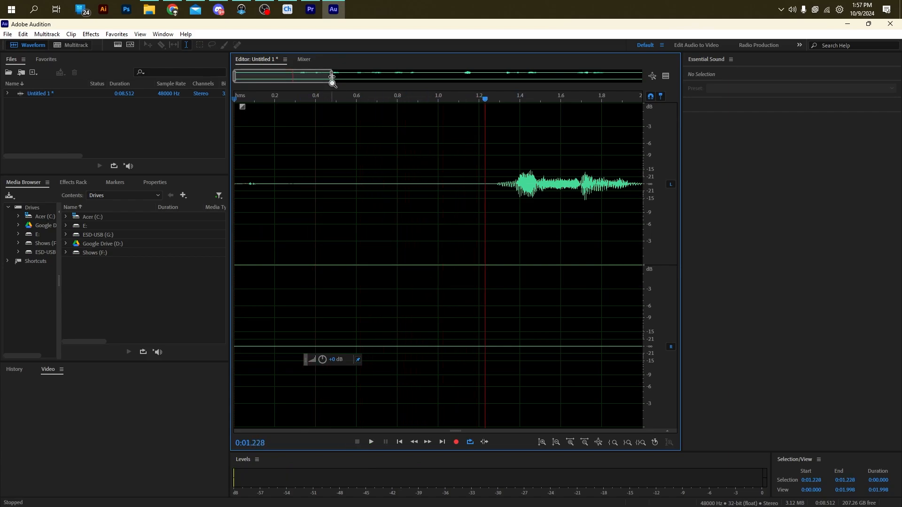
drag(332, 76, 672, 80)
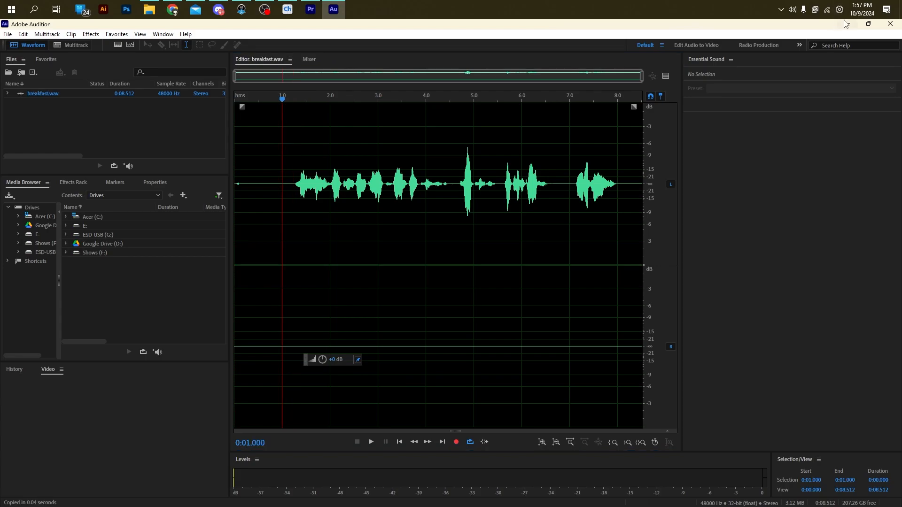
Step: Switch to Premiere Pro and create a new project named transcript without selecting any media
key(alt+Tab)
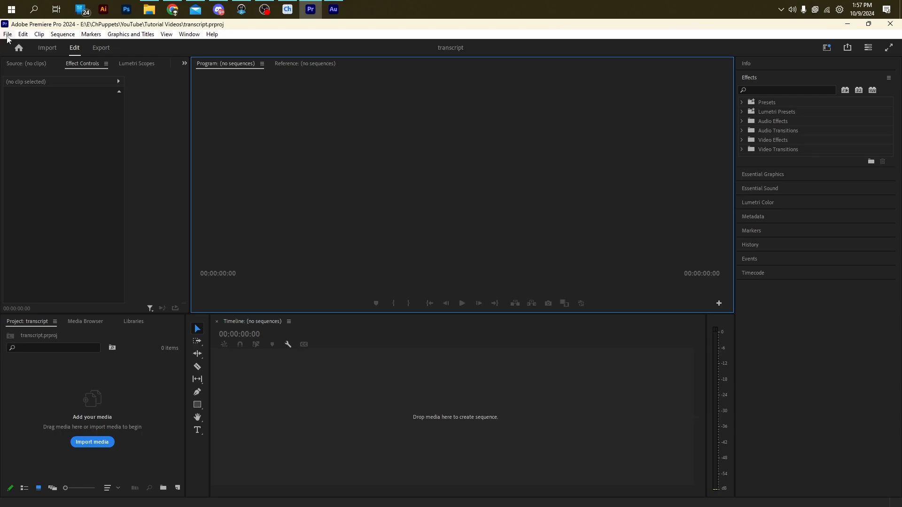
click(150, 6)
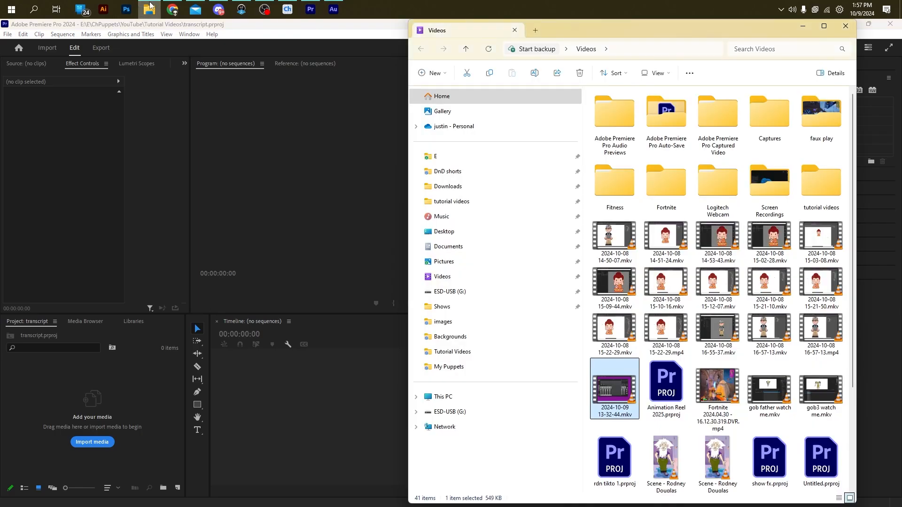
click(150, 6)
click(19, 47)
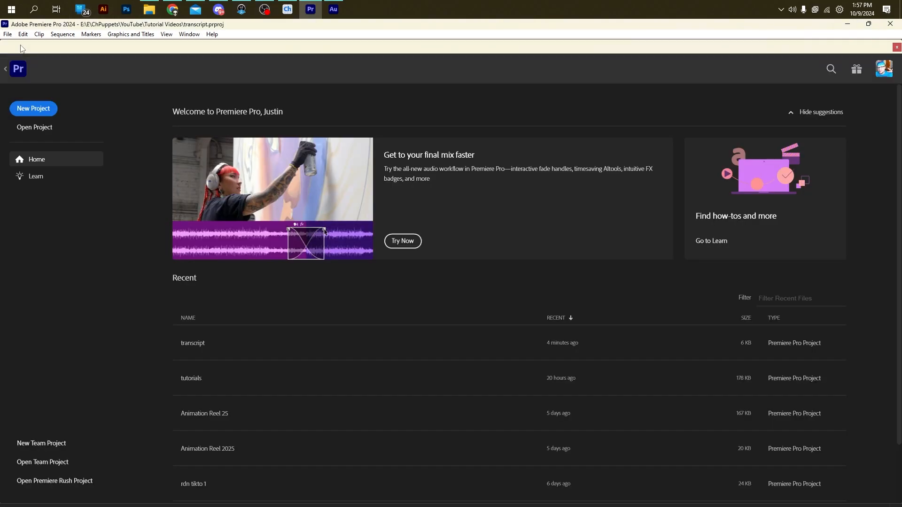
click(34, 108)
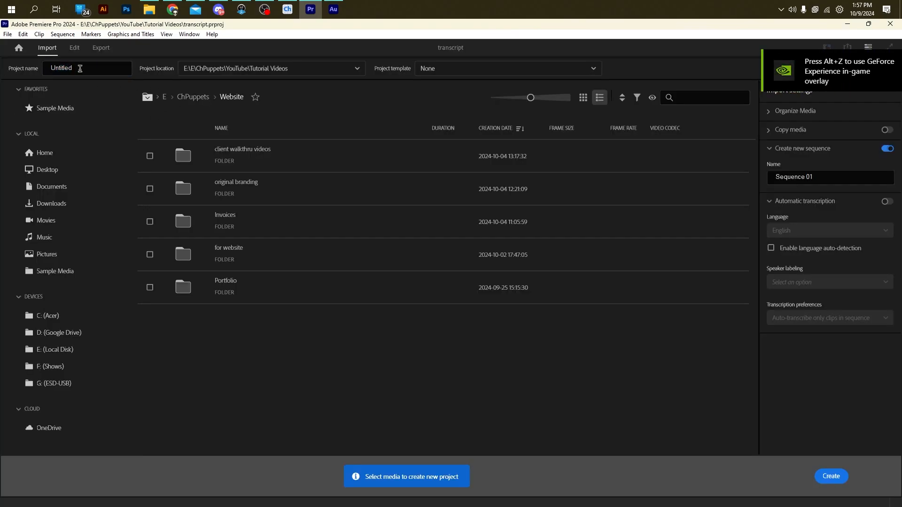
drag(75, 68, 1, 54)
key(BackSpace)
text(transcript)
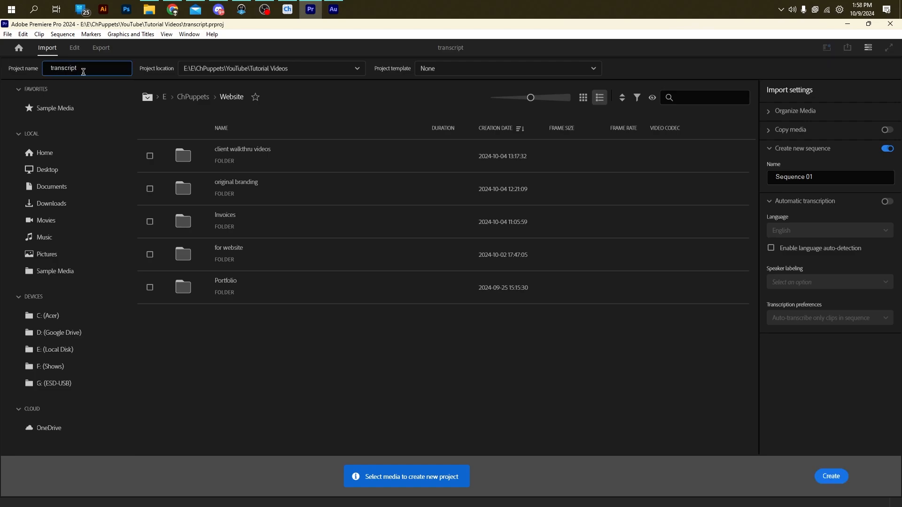
click(843, 485)
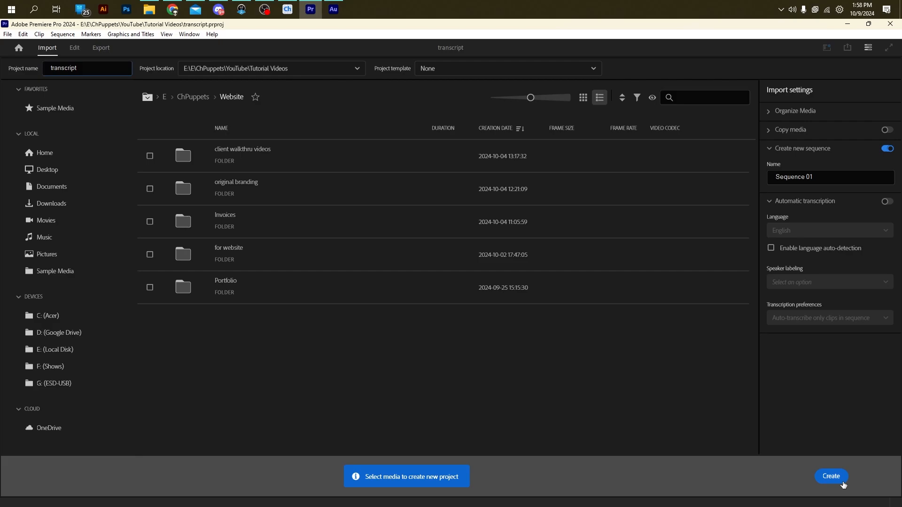
click(498, 281)
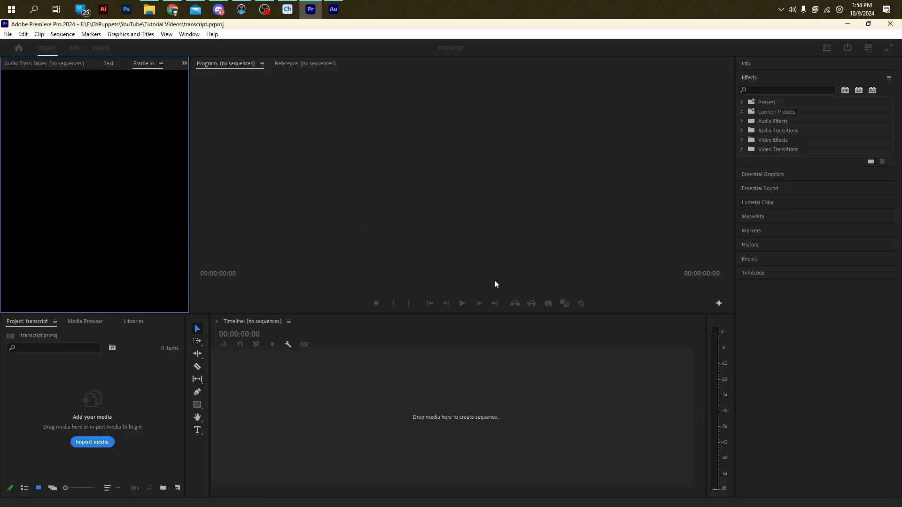
Step: Bring breakfast.wav from the E\ChPuppets\Tutoring folder in File Explorer into Premiere Pro's empty timeline, and select the audio clip
click(149, 9)
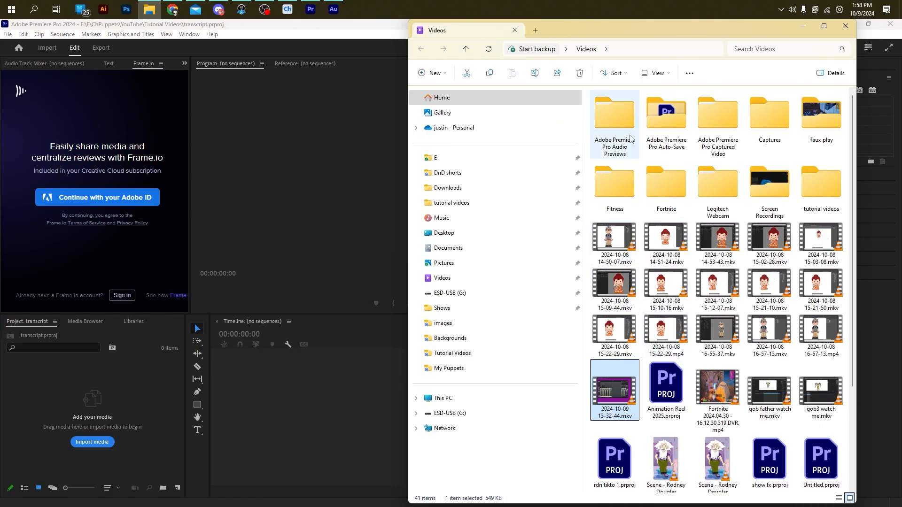
click(462, 156)
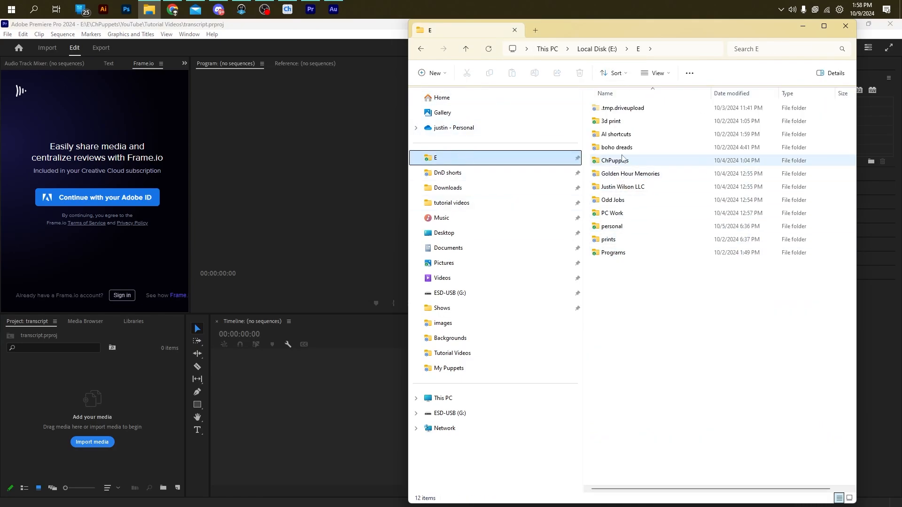
double_click(615, 161)
double_click(612, 213)
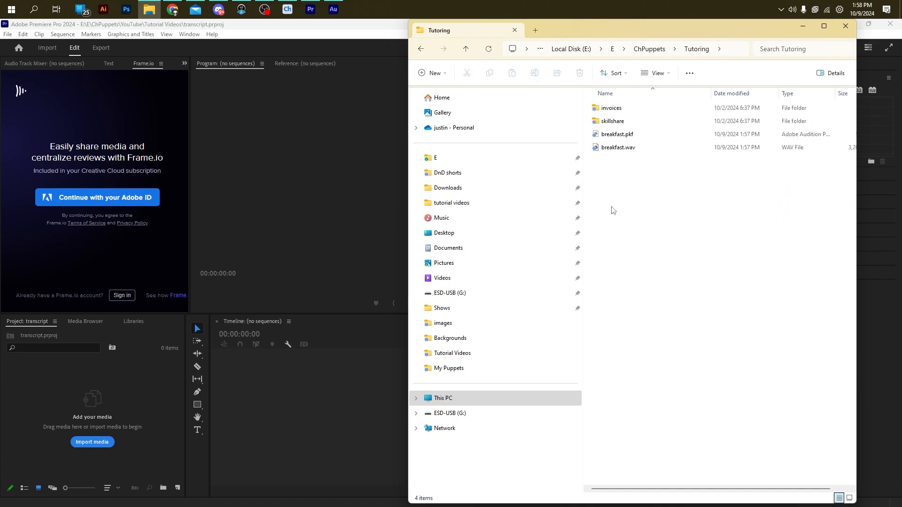
click(616, 152)
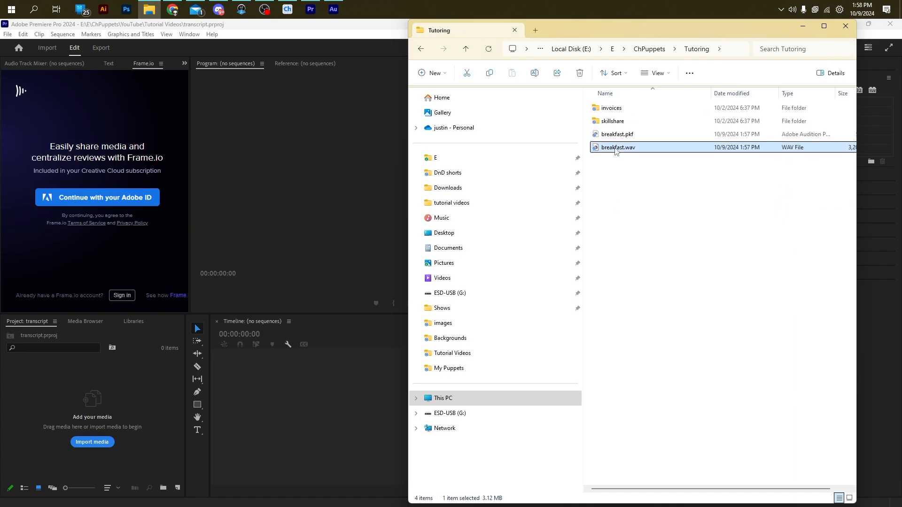
drag(615, 149, 264, 412)
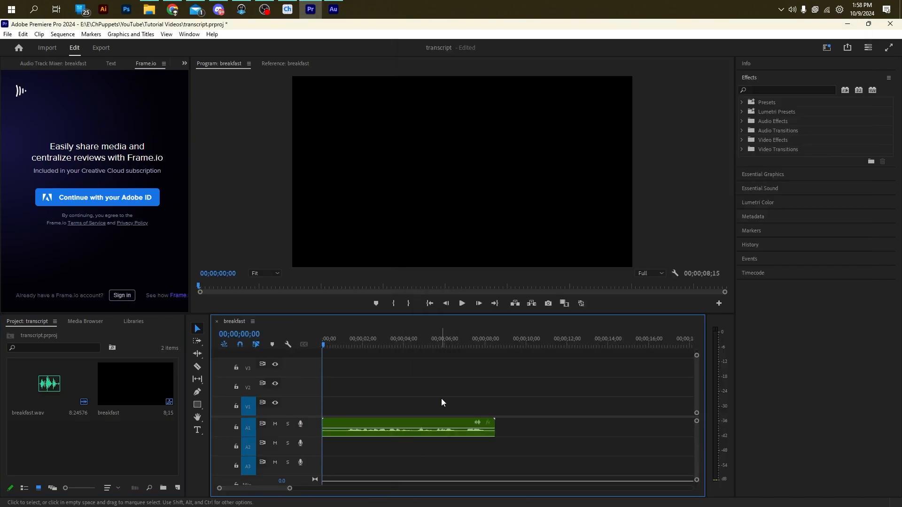
click(382, 419)
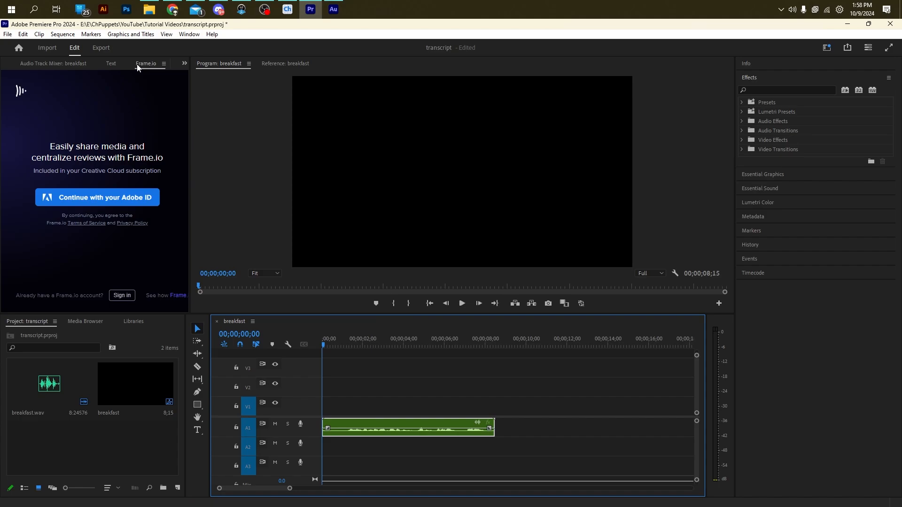
Step: Transcribe the breakfast.wav clip in the sequence to produce its transcript
click(111, 65)
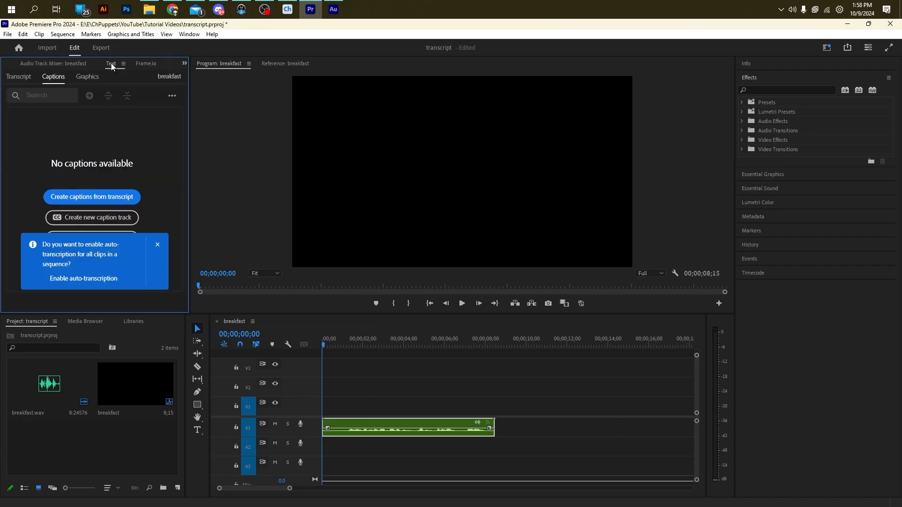
click(189, 34)
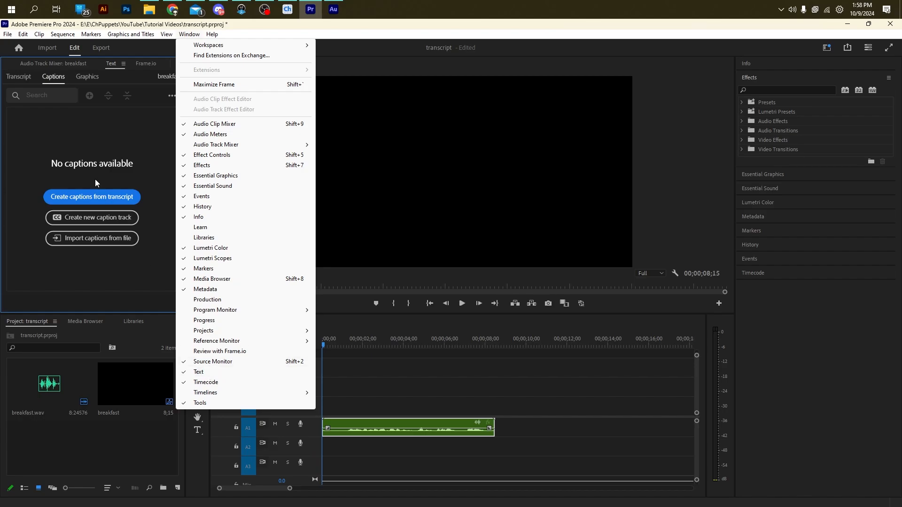
click(24, 80)
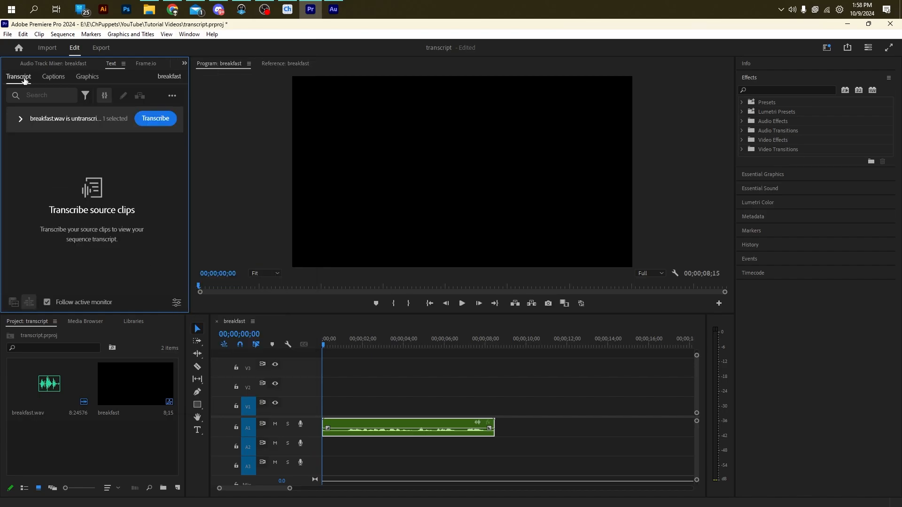
click(156, 122)
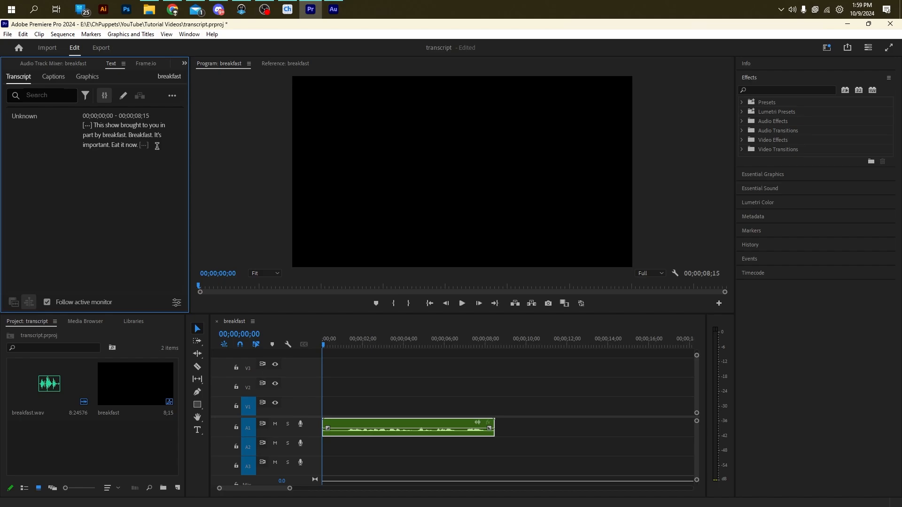
Step: Create captions from the transcript using the Subtitle default preset
click(53, 81)
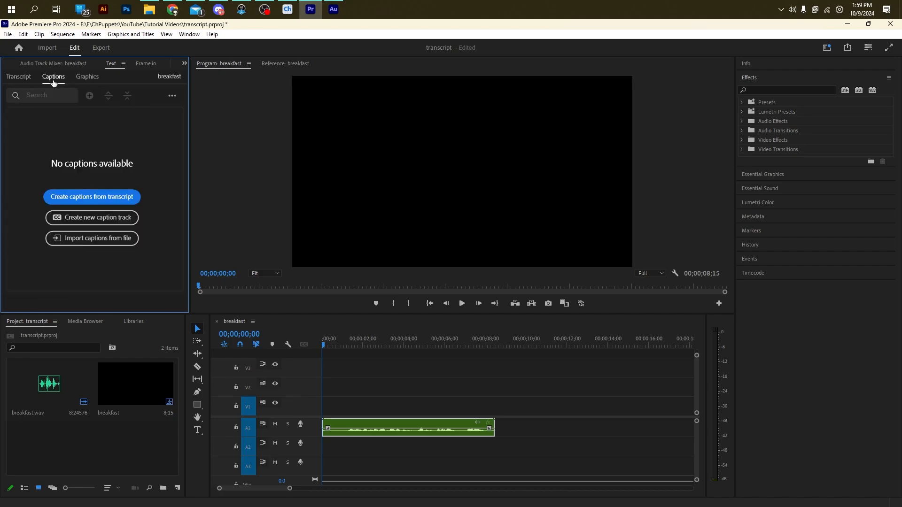
click(91, 197)
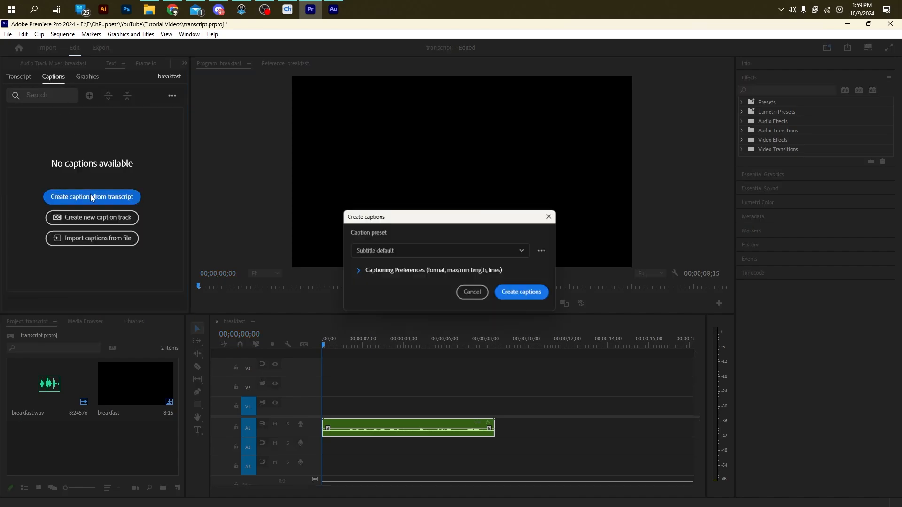
click(525, 293)
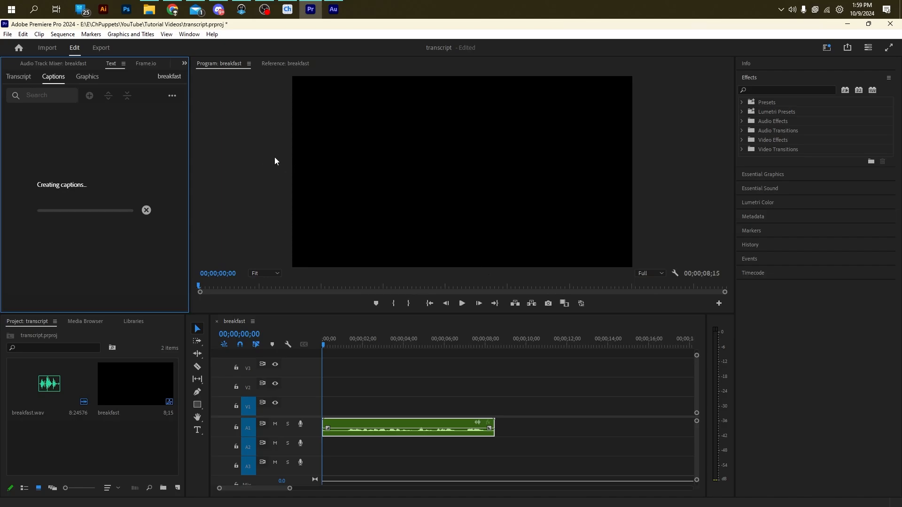
Step: Export the captions as the SRT file breakfast.srt in the E\ChPuppets\Tutoring folder
click(173, 96)
mouse_move(146, 158)
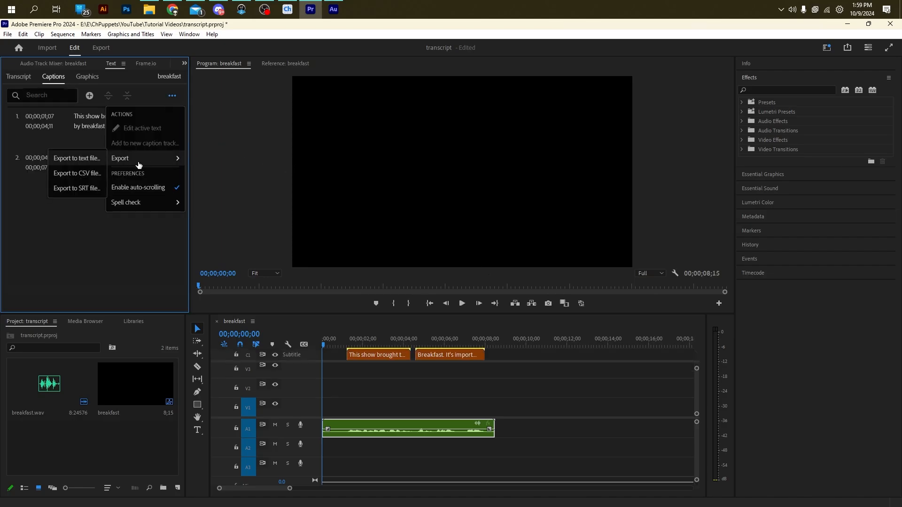
click(72, 189)
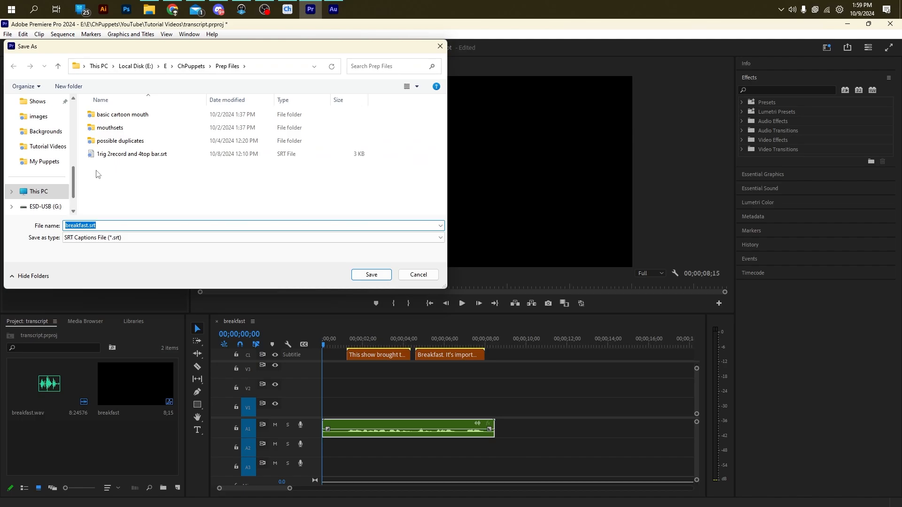
click(191, 66)
double_click(113, 207)
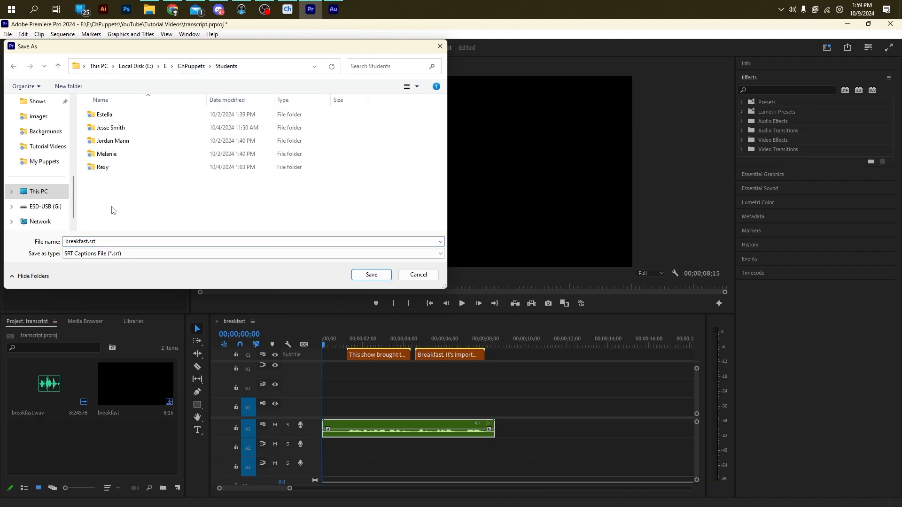
click(191, 65)
double_click(109, 219)
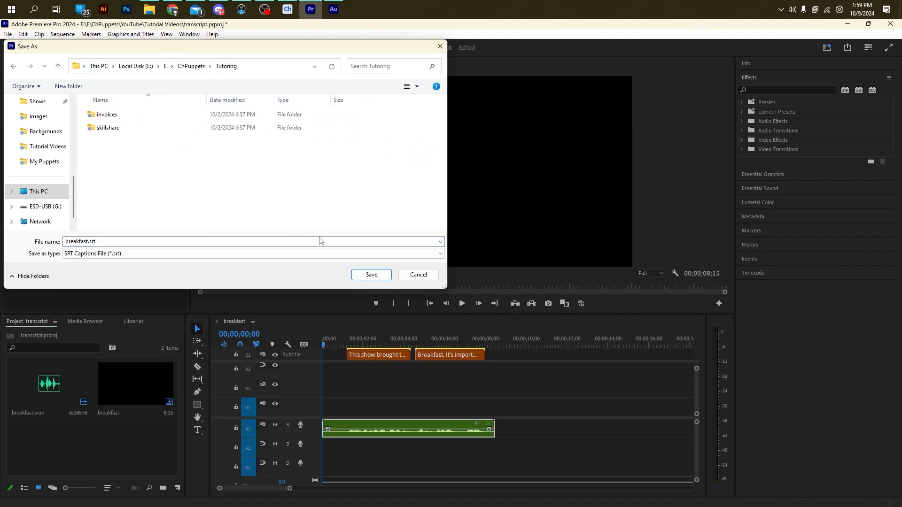
click(370, 275)
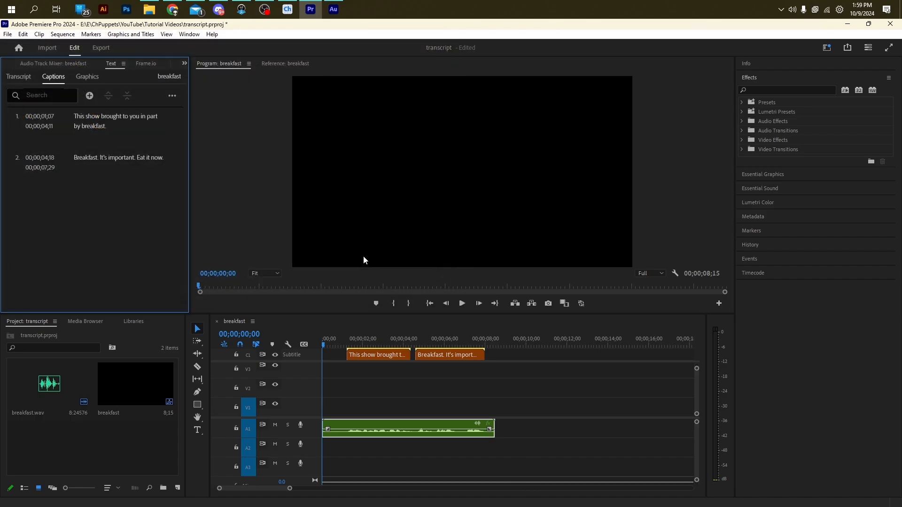
Step: Close Premiere Pro without saving the project, and delete the take 6 audio from the Professor K scene timeline in Character Animator
click(890, 23)
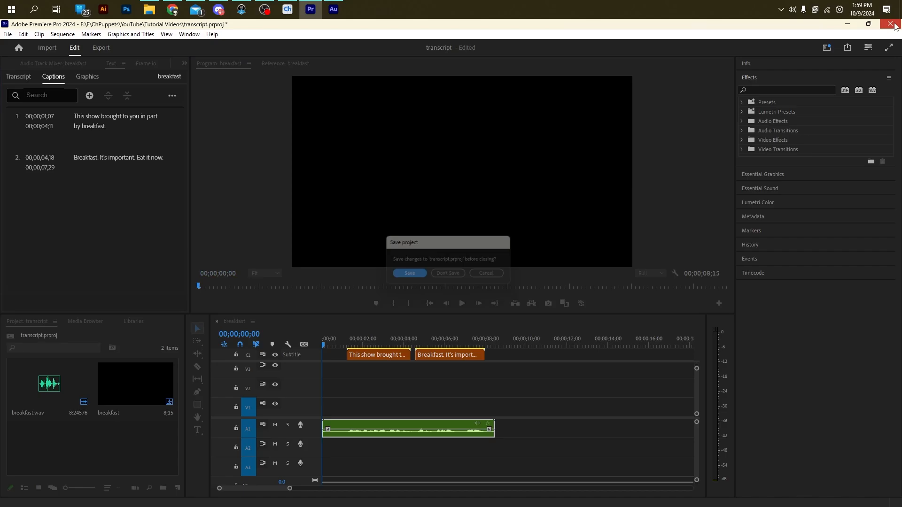
click(448, 273)
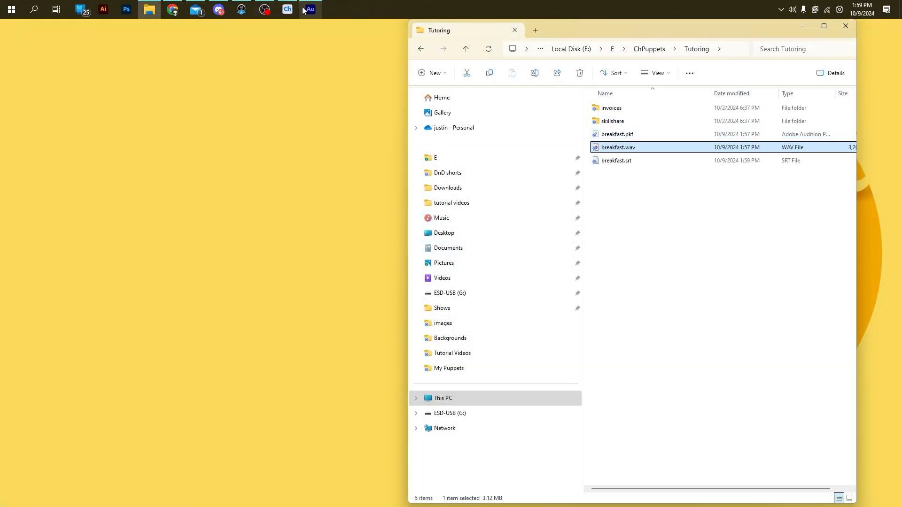
click(287, 10)
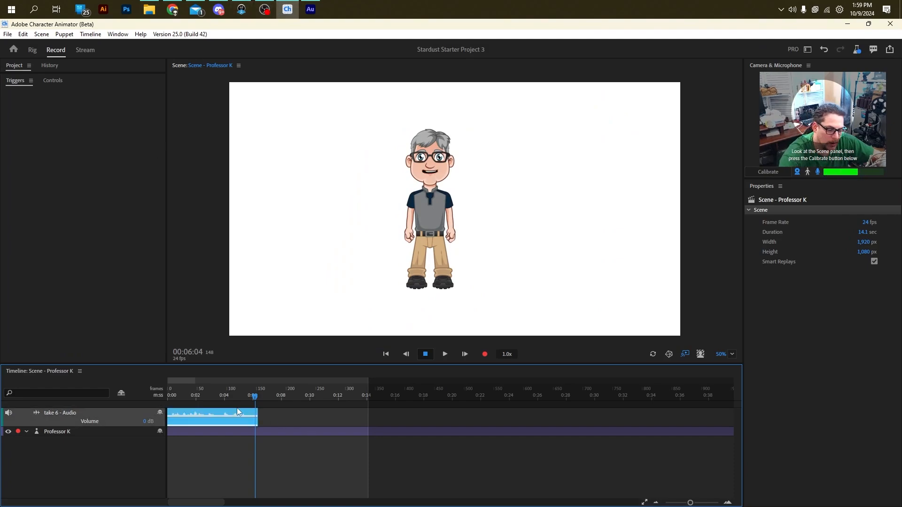
key(Delete)
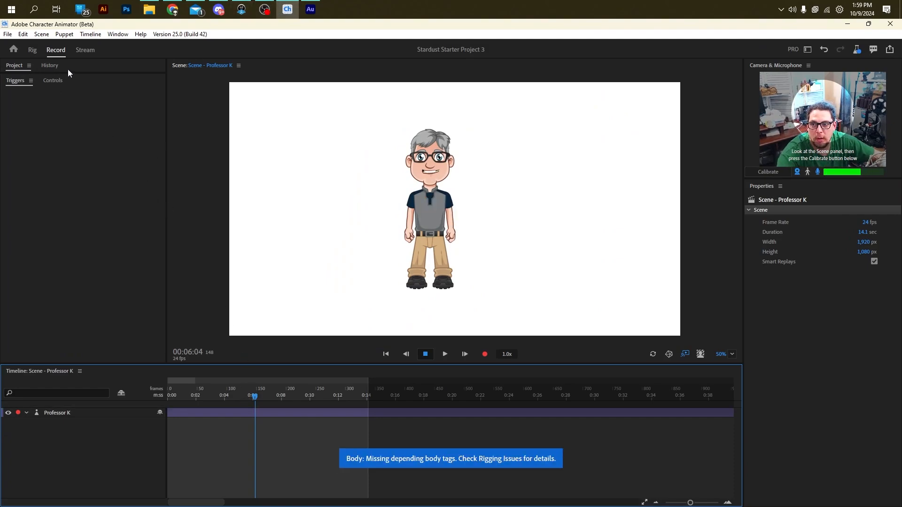
Step: Enlarge the Project panel, and import breakfast.wav into it from the Tutoring folder in File Explorer
drag(71, 72, 104, 254)
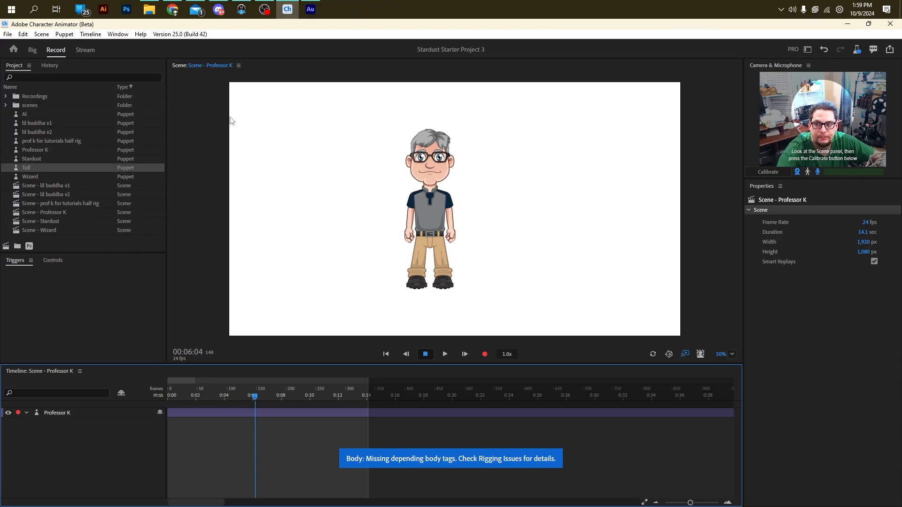
click(149, 10)
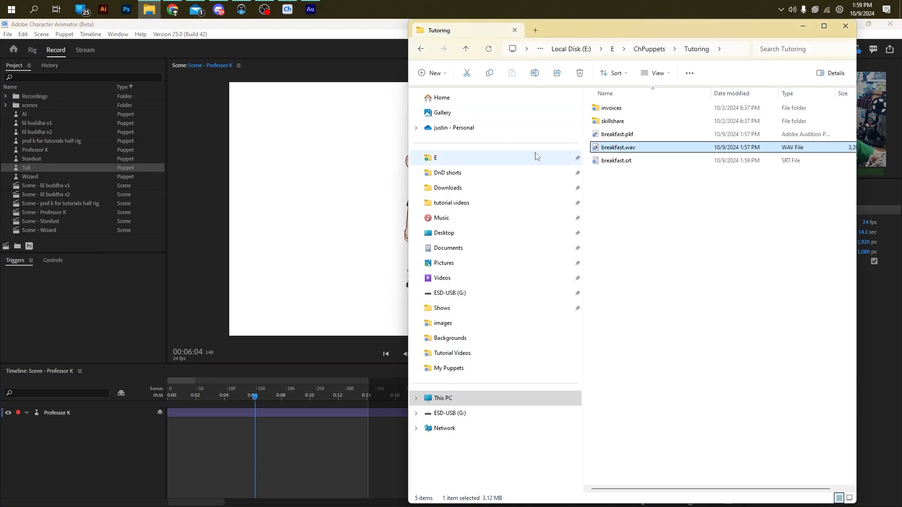
drag(625, 150, 108, 166)
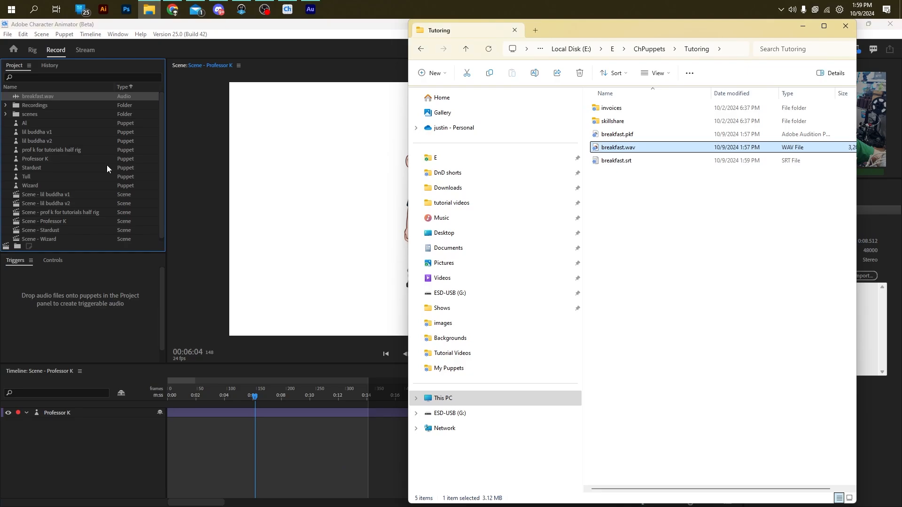
click(44, 99)
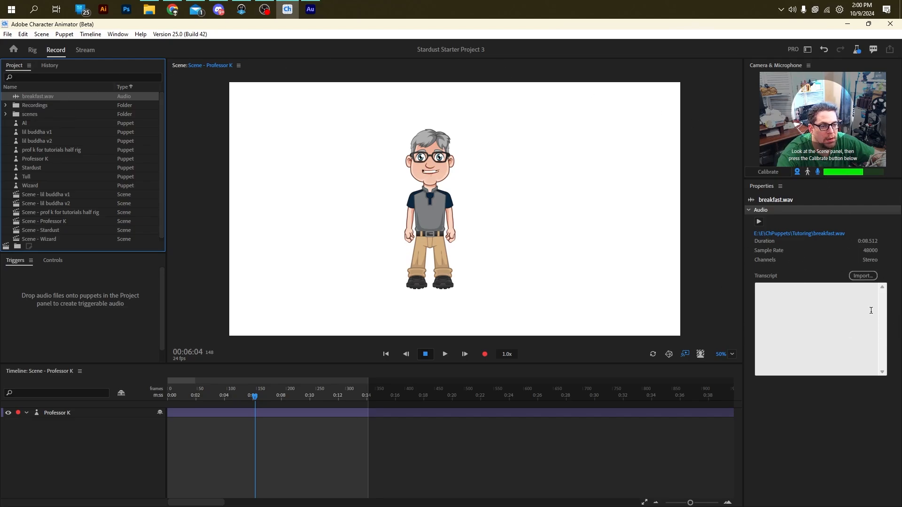
Step: Import the exported SRT captions as the transcript of breakfast.wav
click(842, 303)
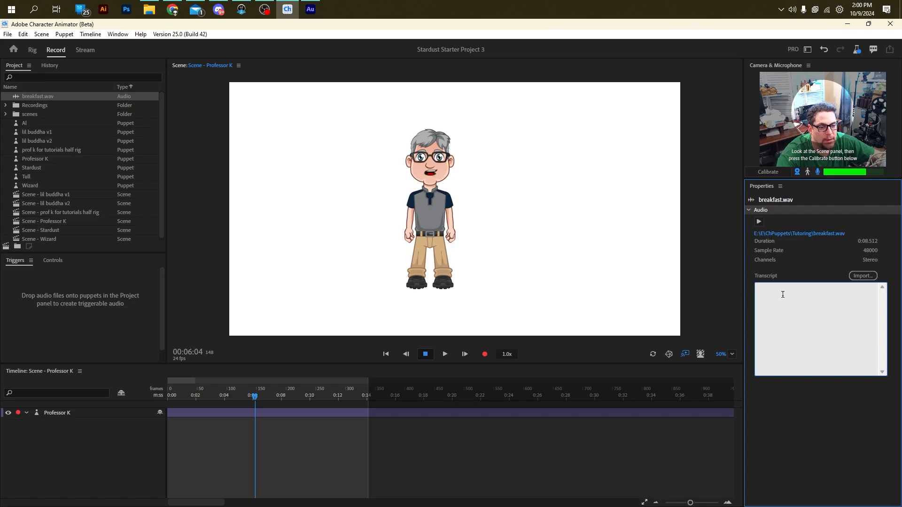
click(859, 278)
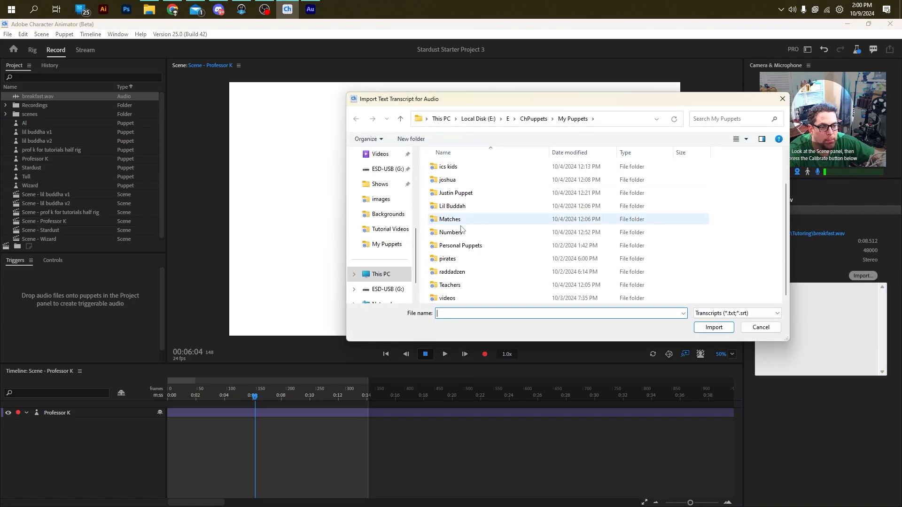
scroll(379, 281, down, 1)
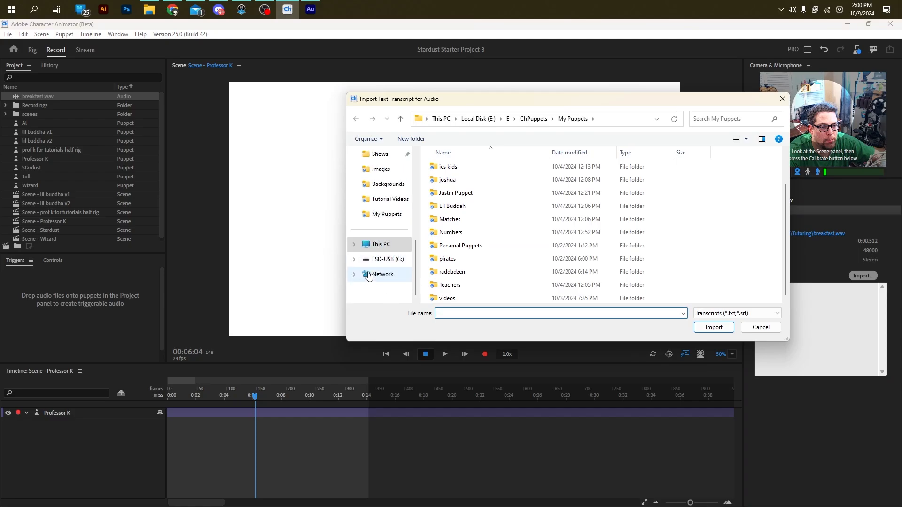
click(712, 327)
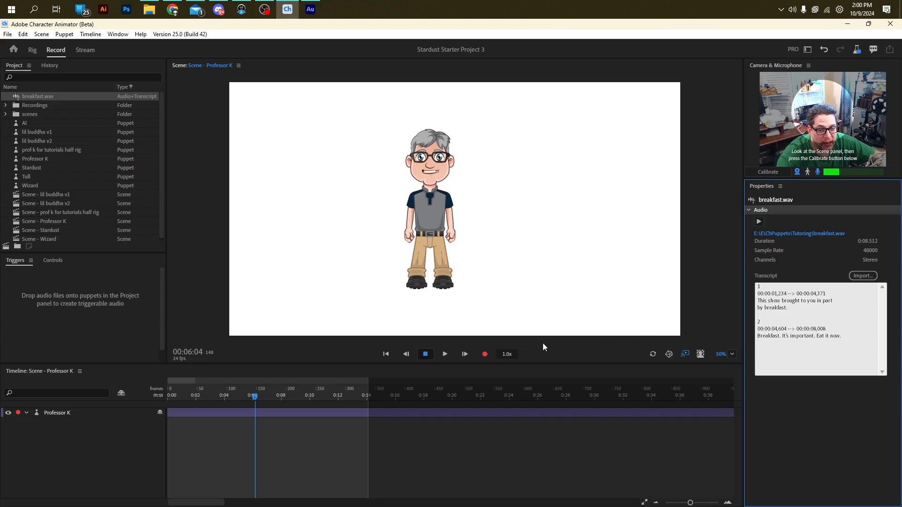
Step: Add breakfast.wav to the start of the Professor K scene timeline, and check that only Lip Sync is armed for the puppet
drag(28, 99, 214, 409)
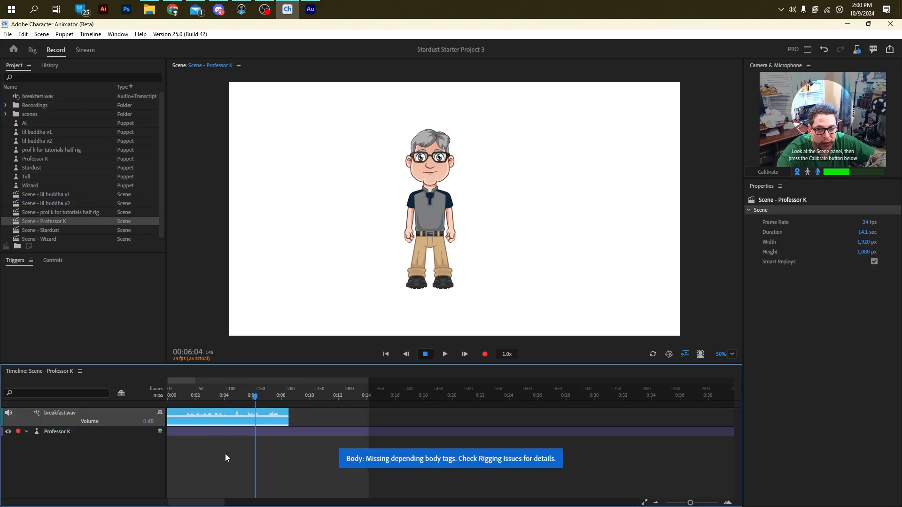
click(225, 431)
click(797, 300)
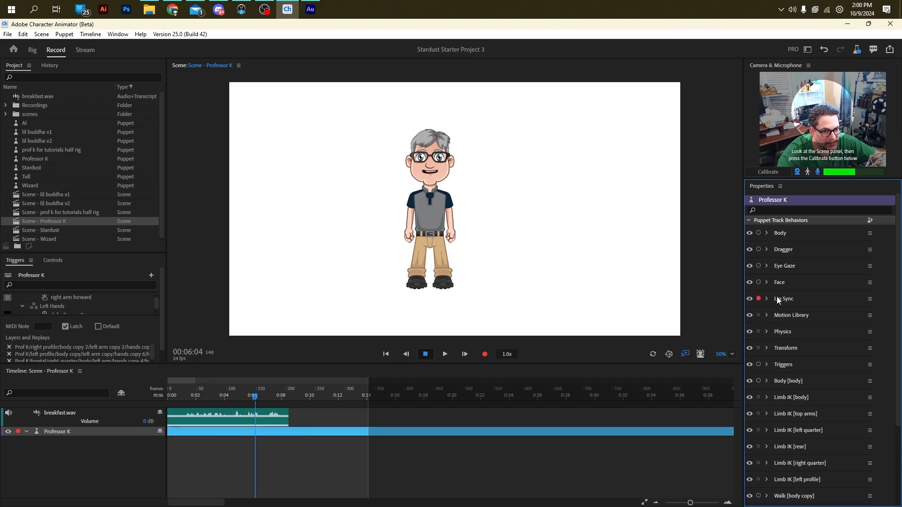
click(758, 283)
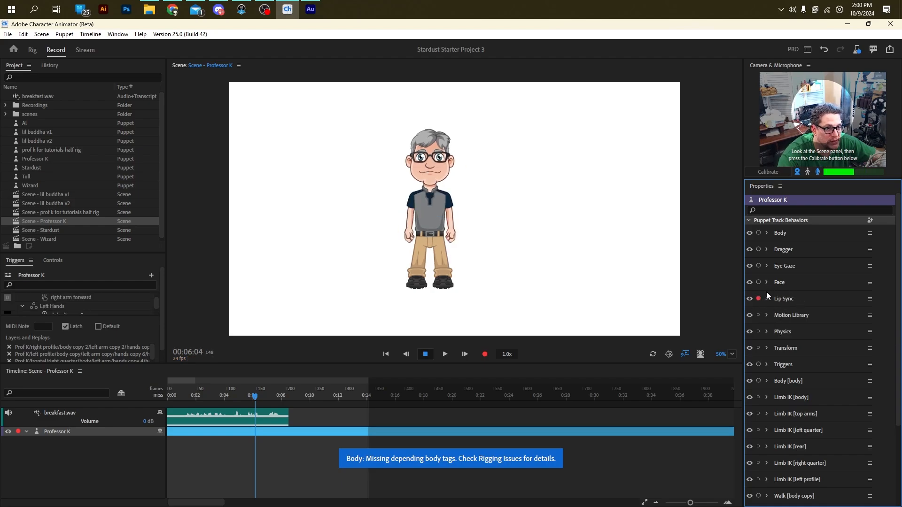
Step: Select both the Professor K and breakfast.wav tracks, and compute a lip sync take from the scene audio
click(221, 430)
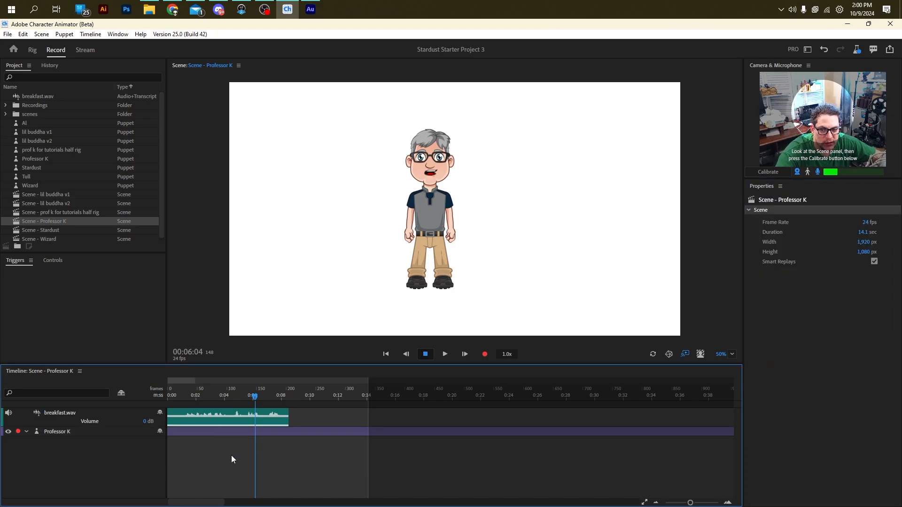
click(227, 430)
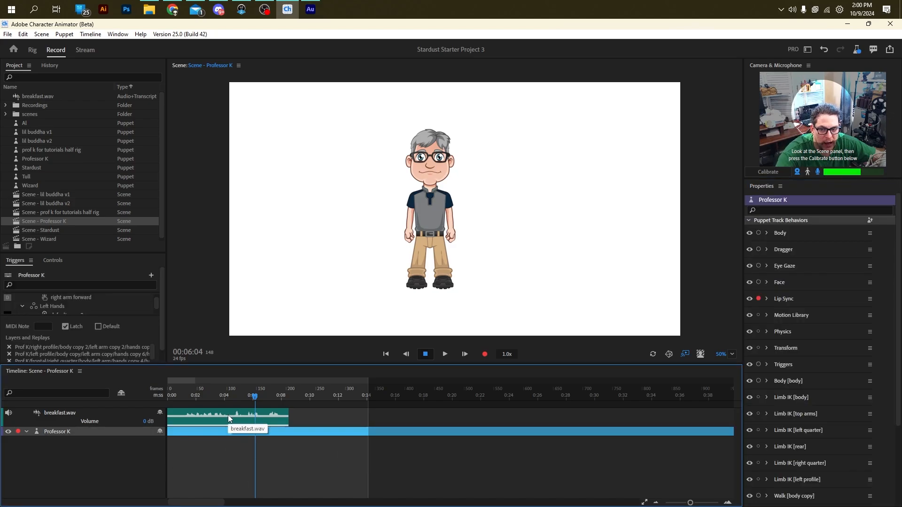
click(227, 415)
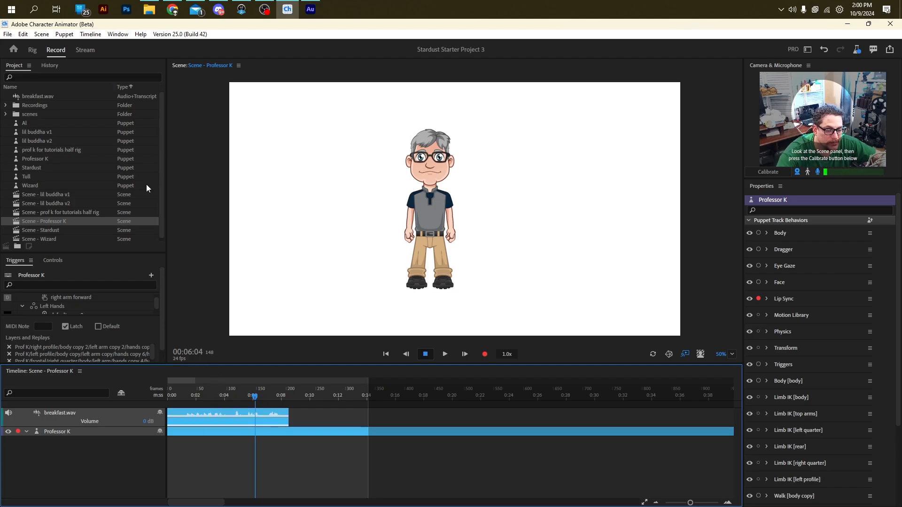
click(92, 35)
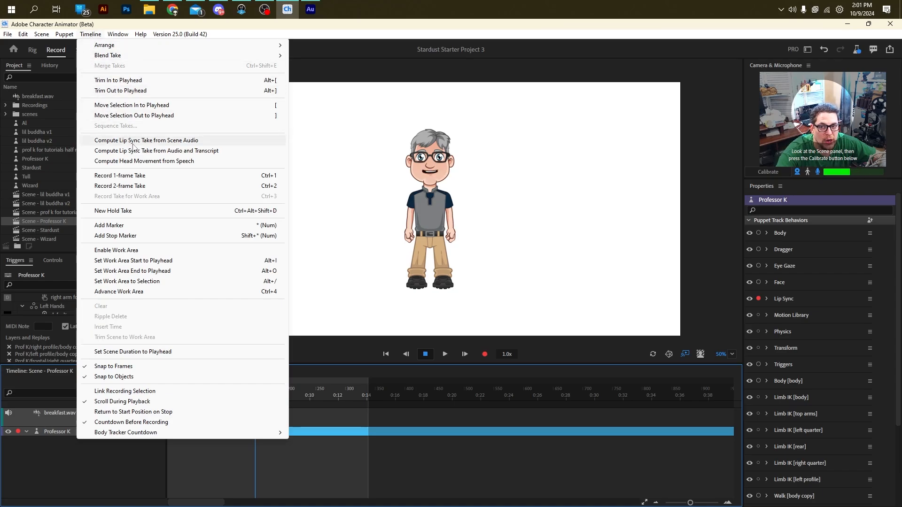
click(132, 143)
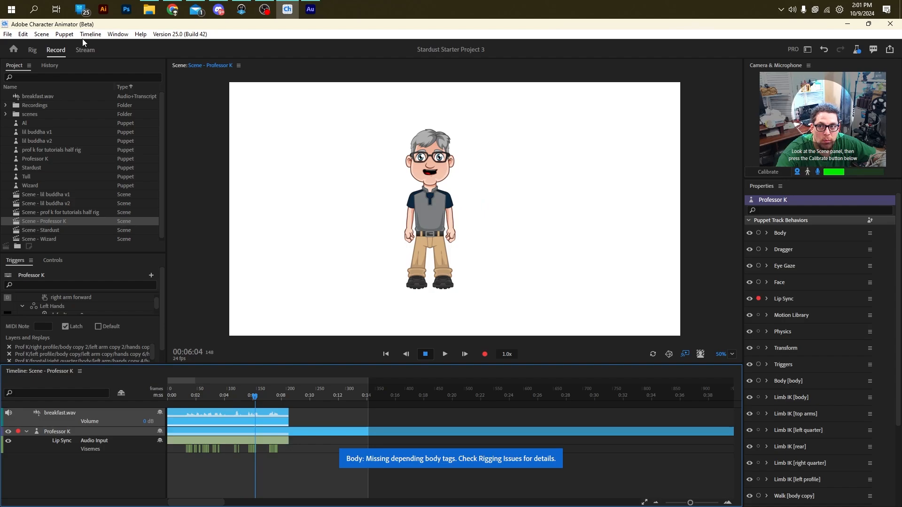
Step: Compute a second lip sync take for Professor K from the audio and transcript
click(98, 38)
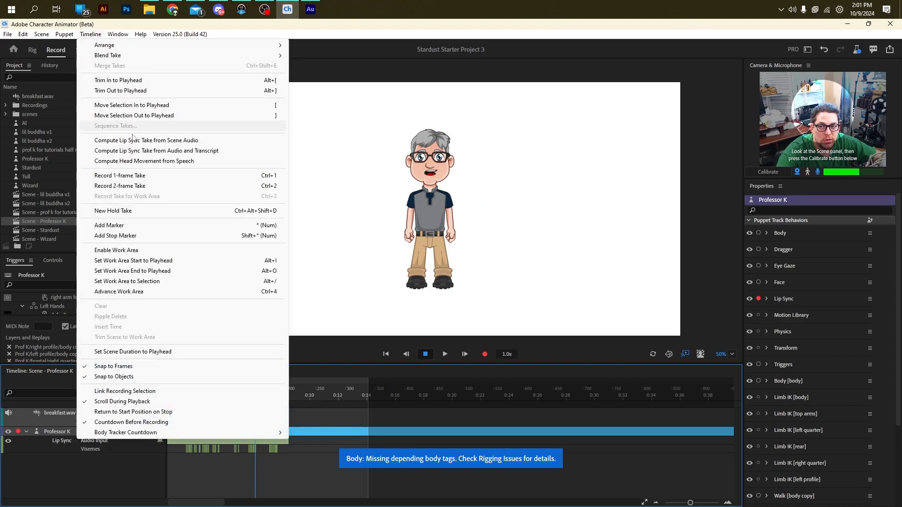
click(142, 151)
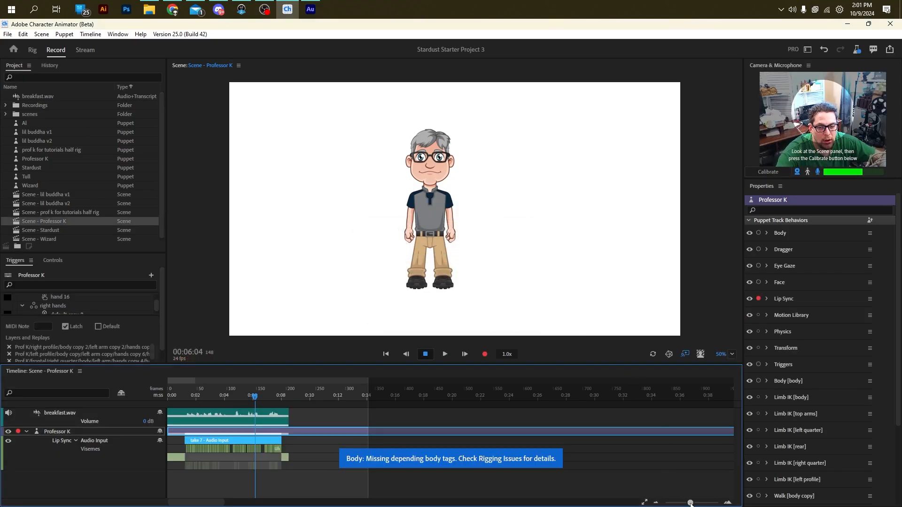
drag(690, 503, 702, 503)
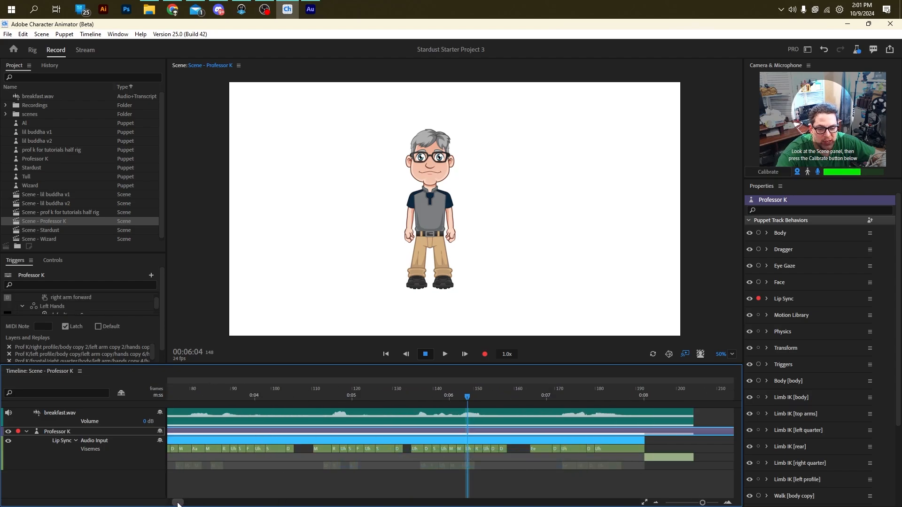
Step: Delete the upper, transcript-based lip sync take and play the scene from about one second to preview the audio-only take
drag(177, 503, 177, 503)
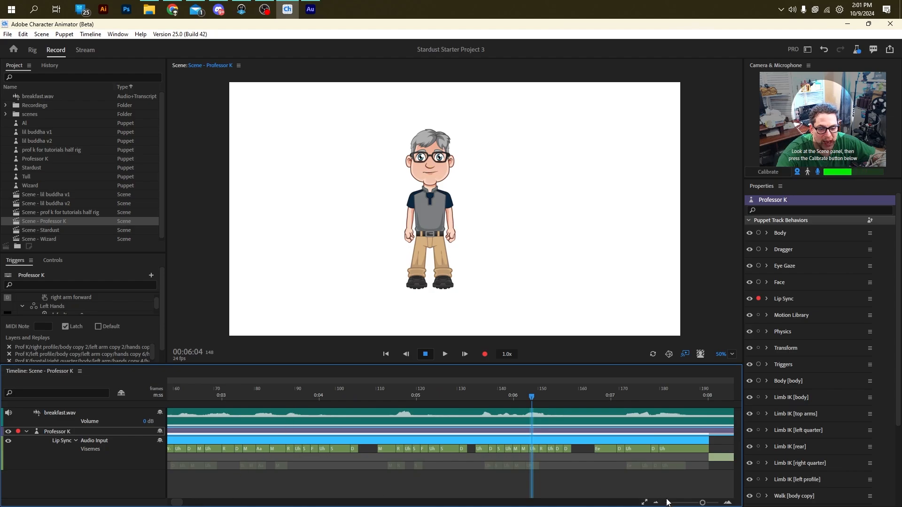
drag(702, 503, 699, 503)
click(232, 390)
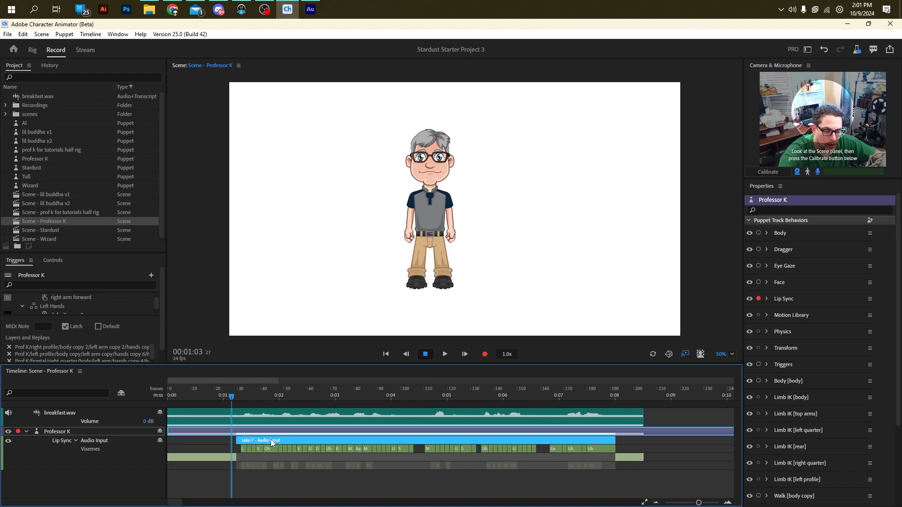
key(Delete)
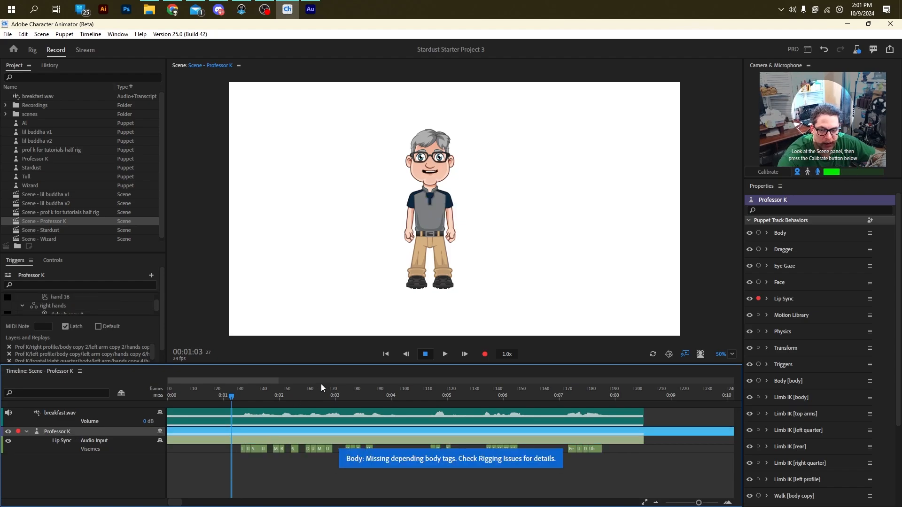
click(447, 355)
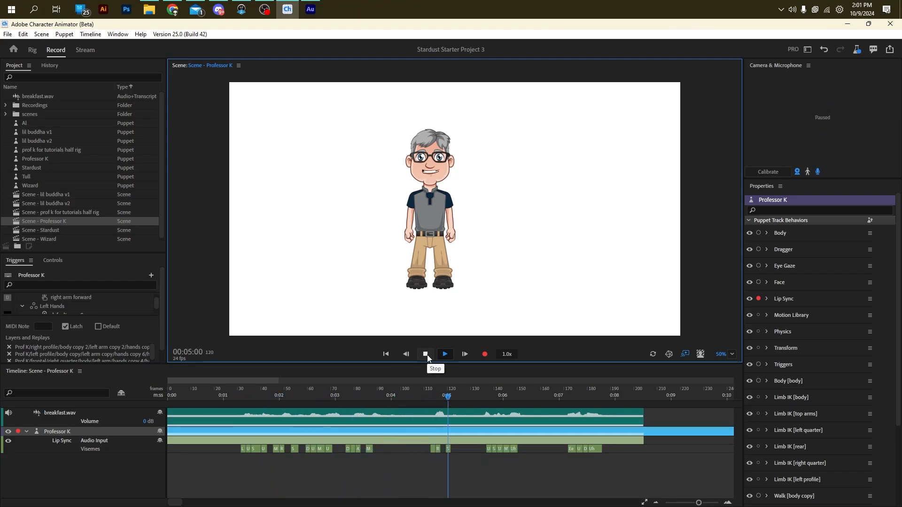
click(425, 355)
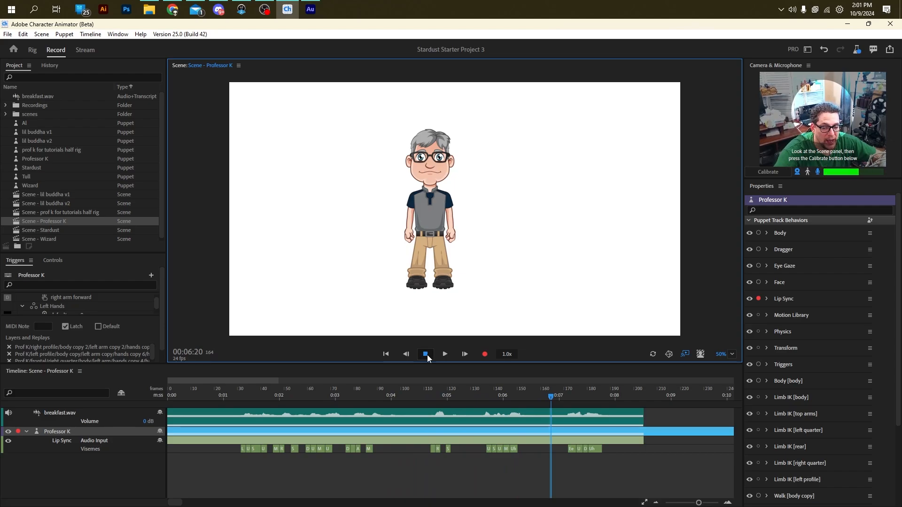
Step: Undo the take deletion and play the scene with the transcript-based lip sync, replaying the ending
click(241, 389)
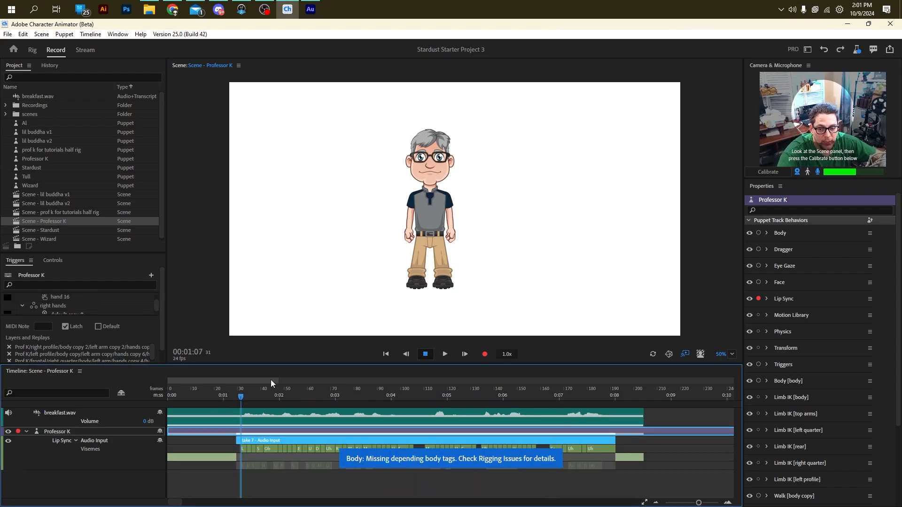
click(445, 354)
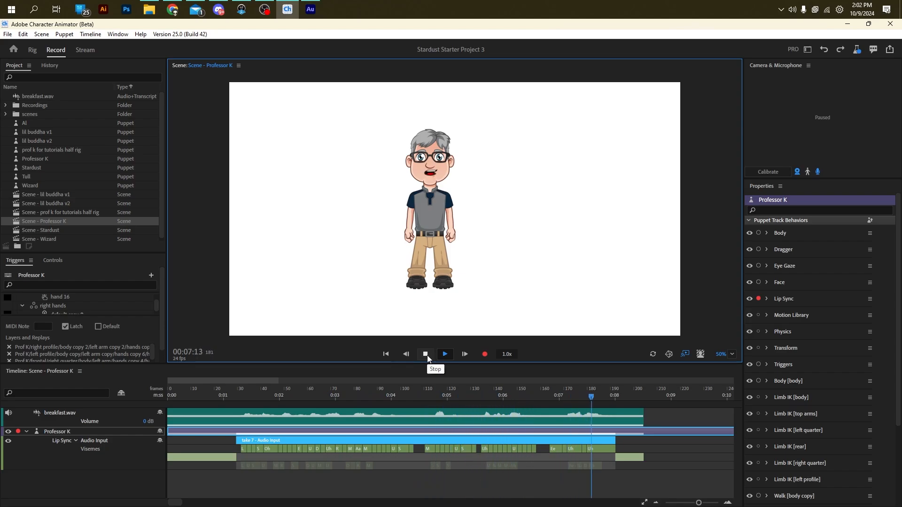
click(427, 356)
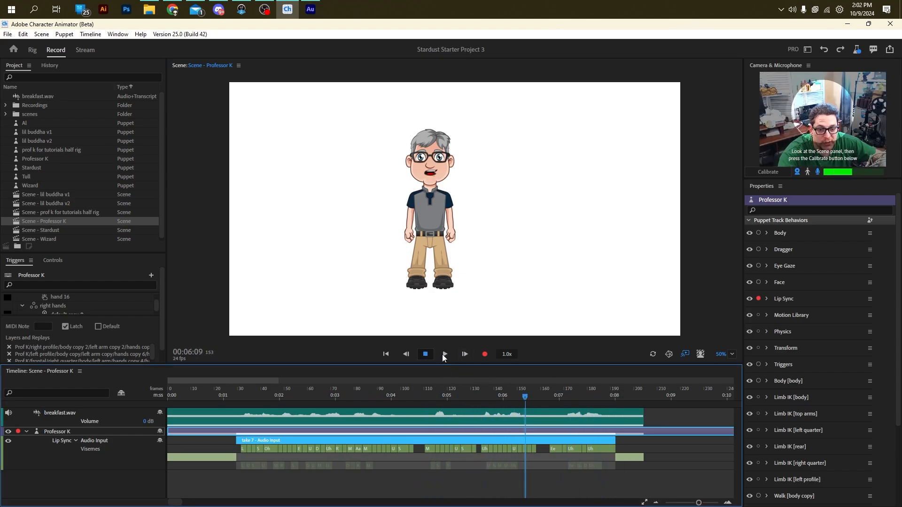
click(443, 355)
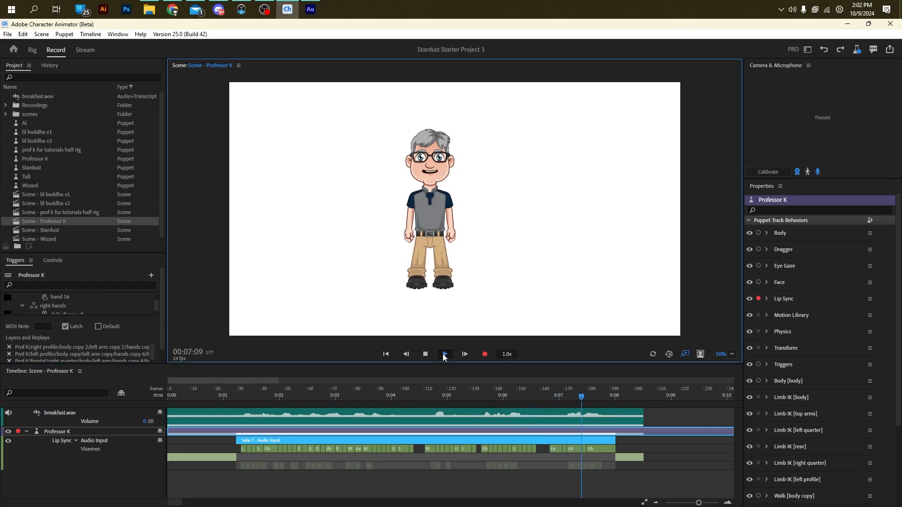
click(425, 355)
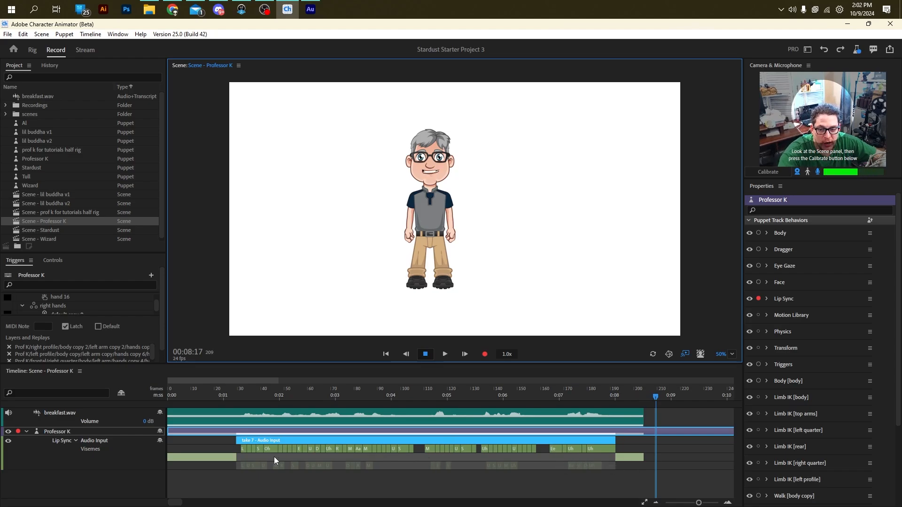
Step: Select the upper and lower Lip Sync takes in turn to compare which sections of each are active
click(213, 459)
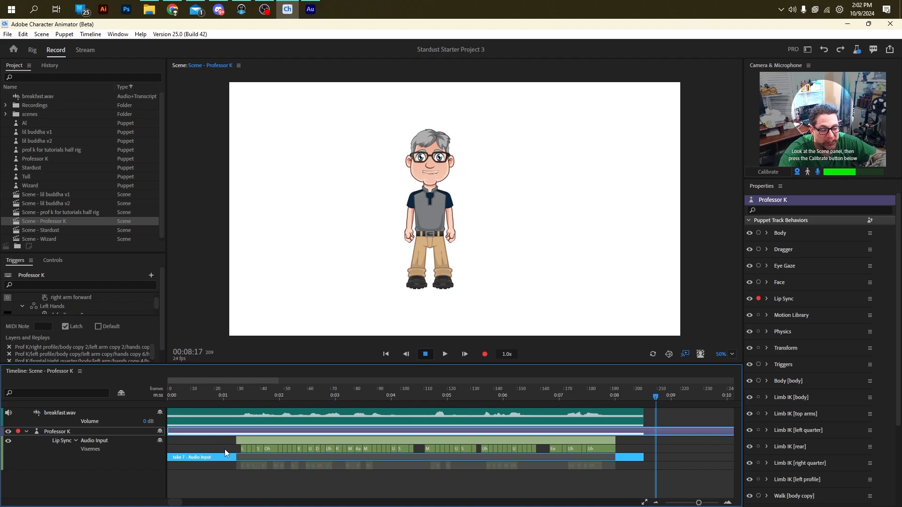
click(270, 440)
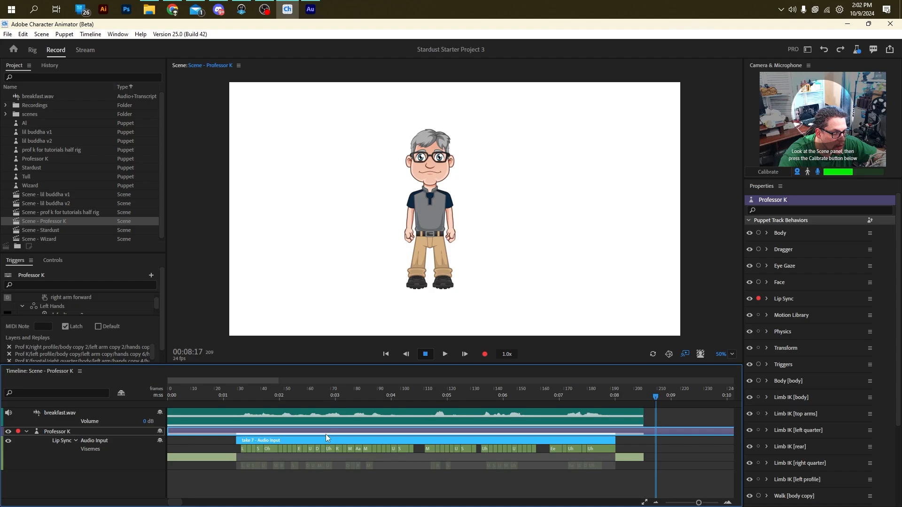
click(219, 441)
click(265, 441)
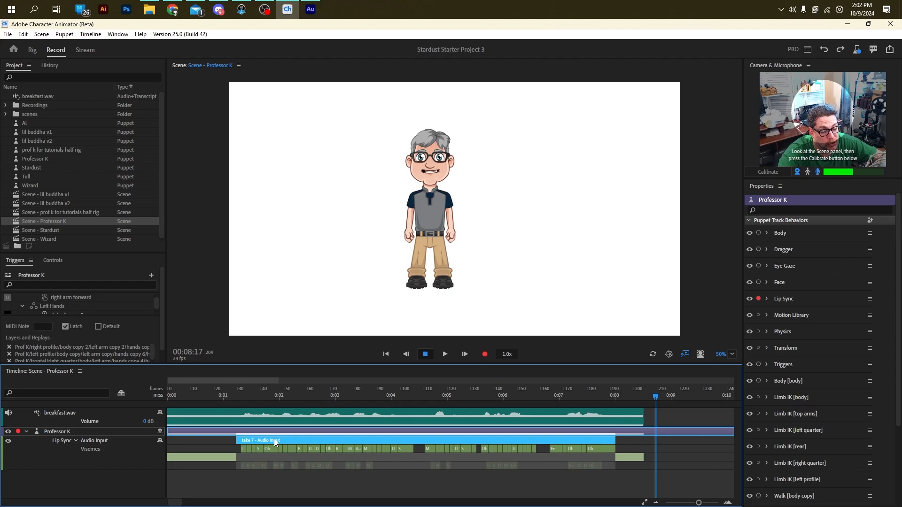
click(230, 458)
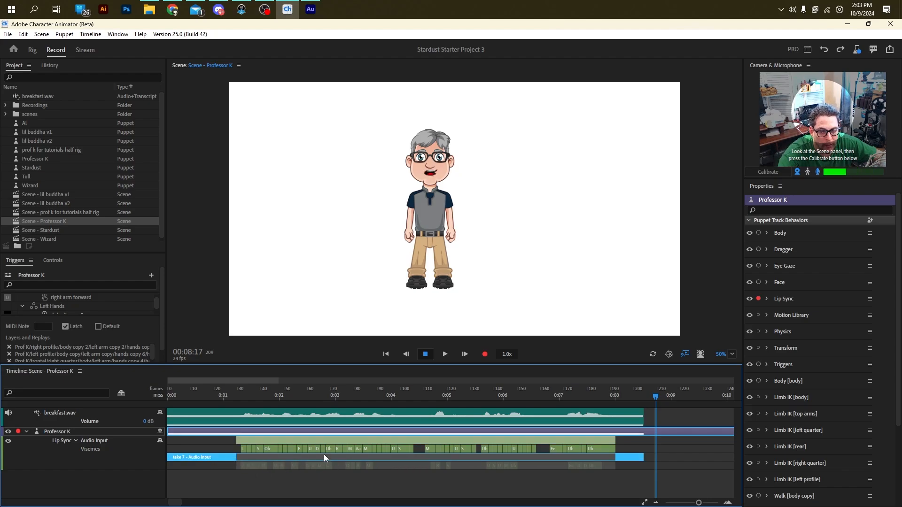
Step: Trim the end of the upper lip sync take back to about frame 159, playing the ending to check the switch to the lower take
click(262, 440)
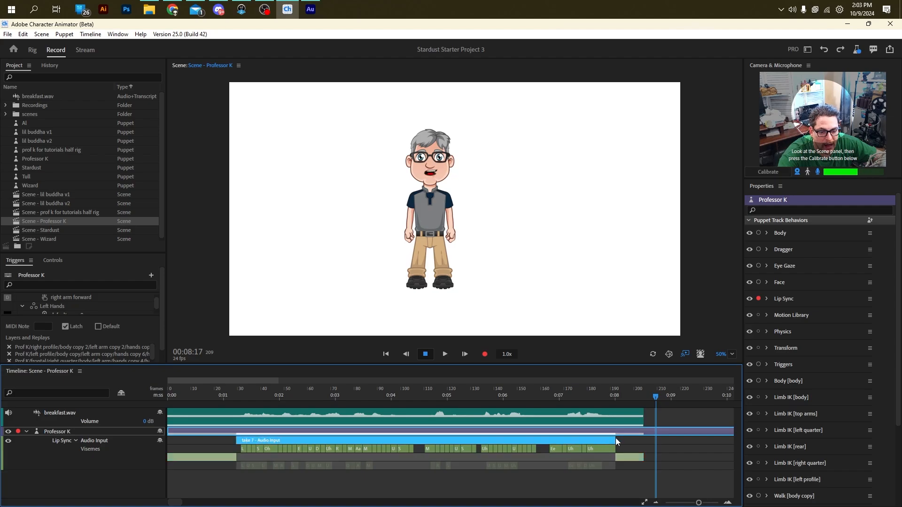
drag(615, 438, 543, 439)
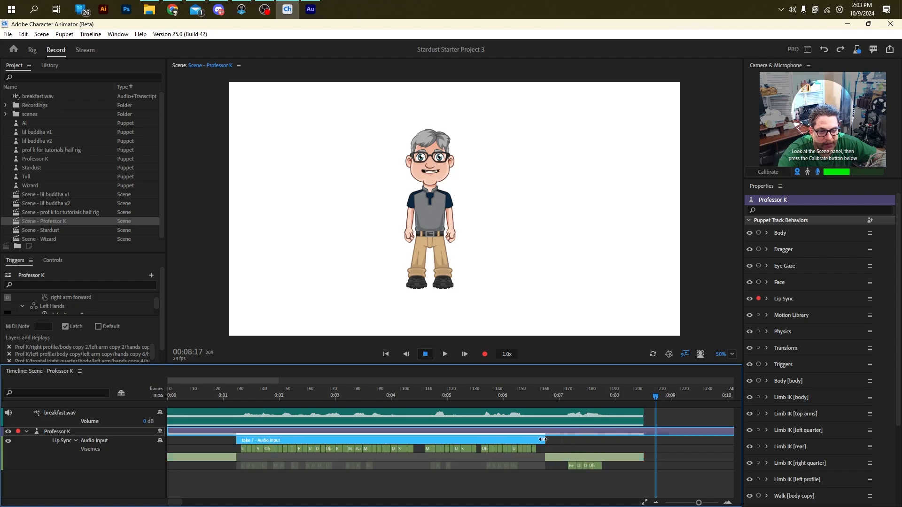
click(560, 394)
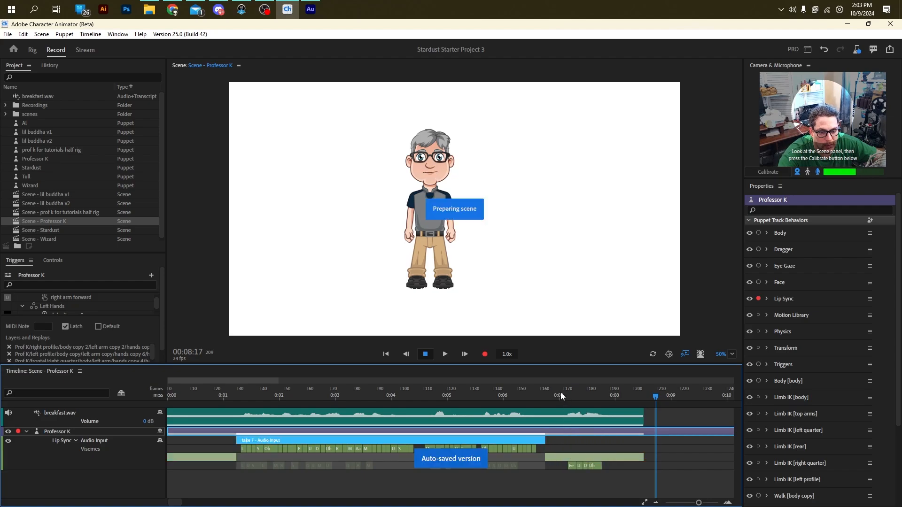
click(433, 354)
key(space)
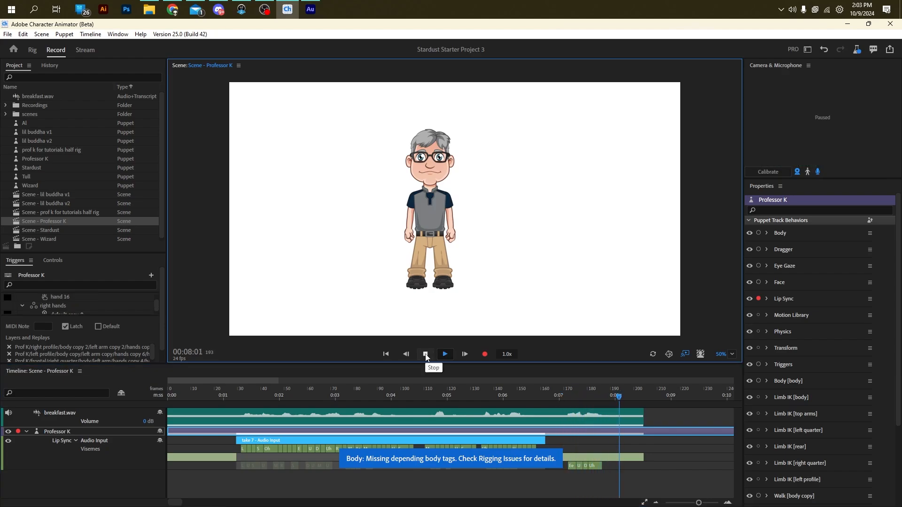
click(425, 355)
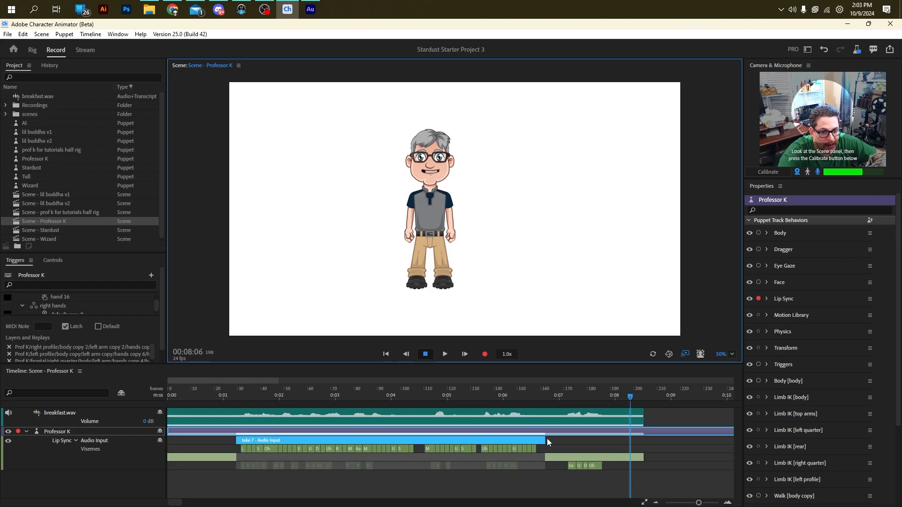
drag(546, 440, 540, 441)
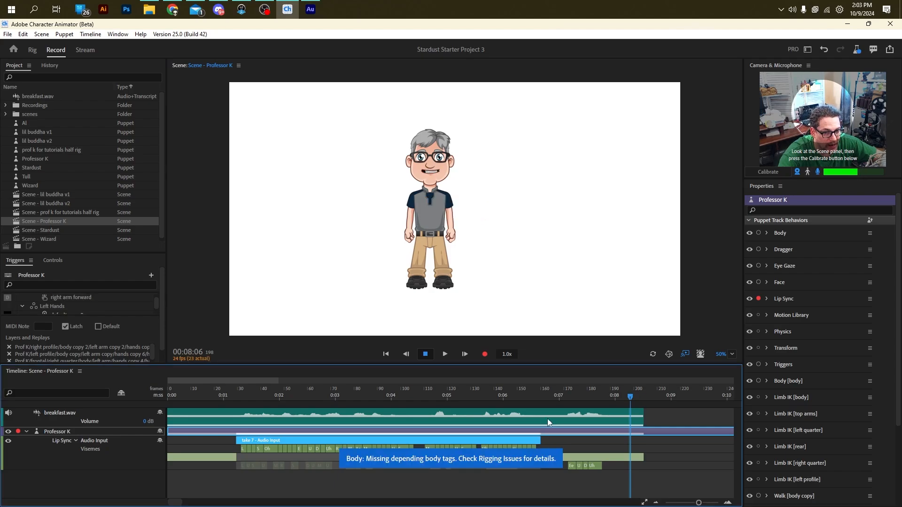
click(554, 404)
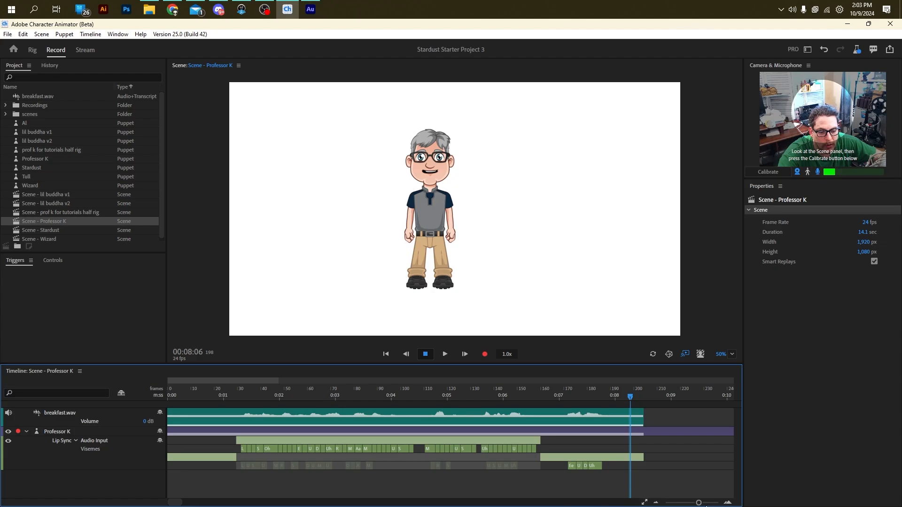
Step: Play and scrub through the final words to examine how the lower take's visemes match the audio
drag(699, 503, 706, 504)
click(299, 389)
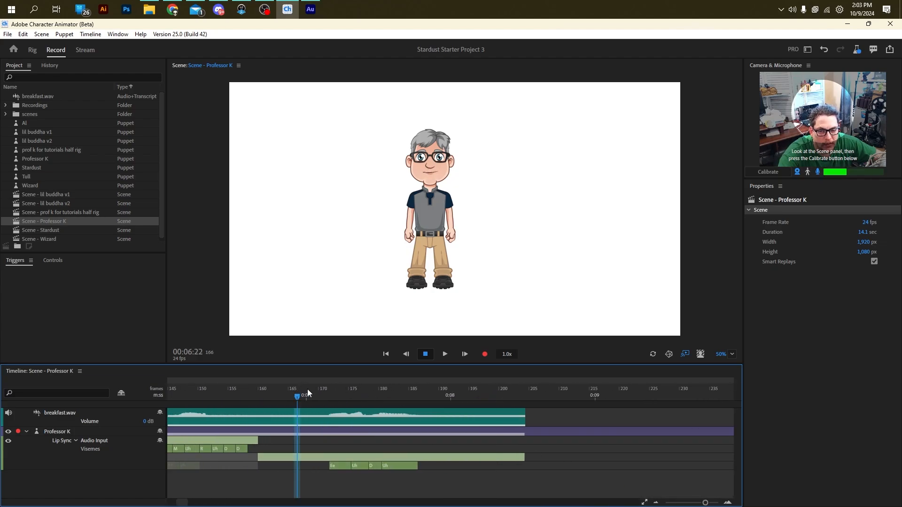
key(space)
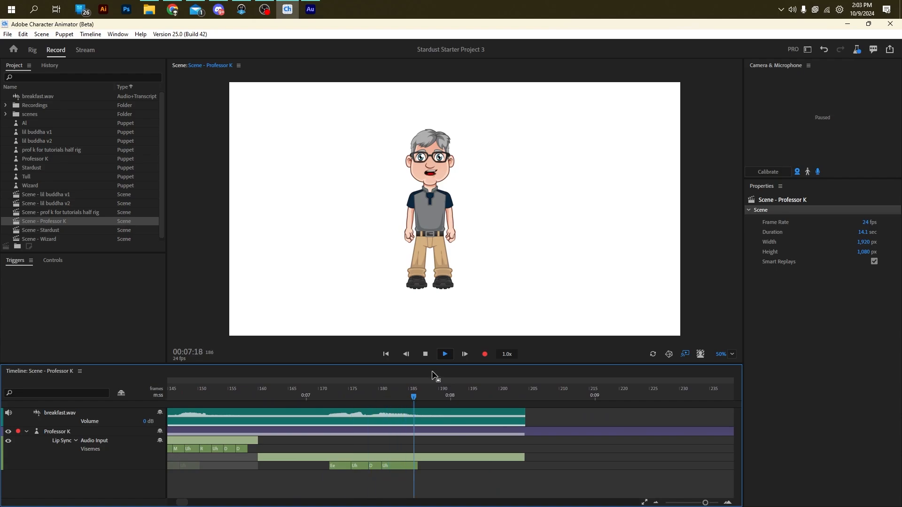
key(space)
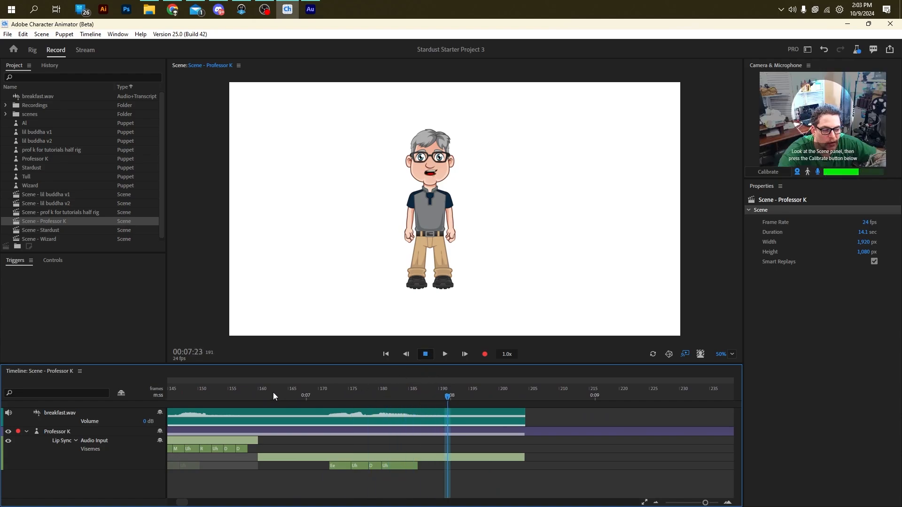
drag(273, 396, 326, 391)
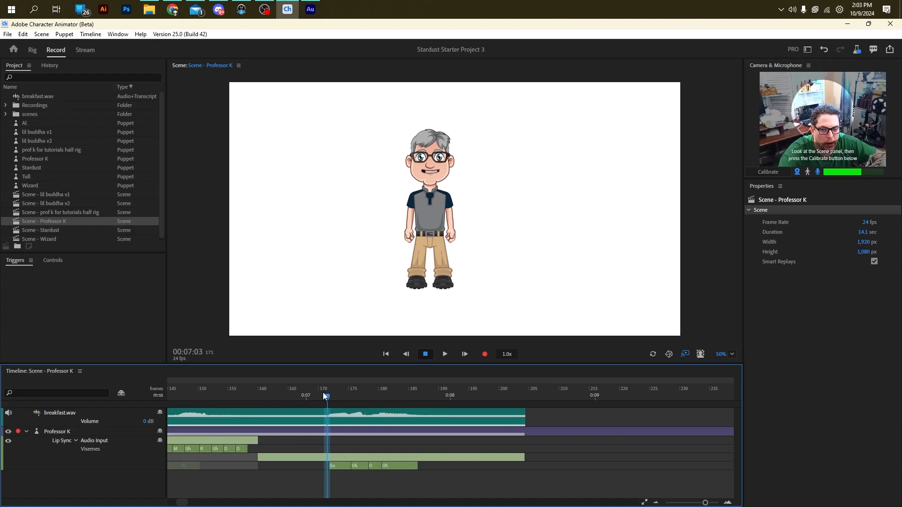
drag(323, 394, 367, 391)
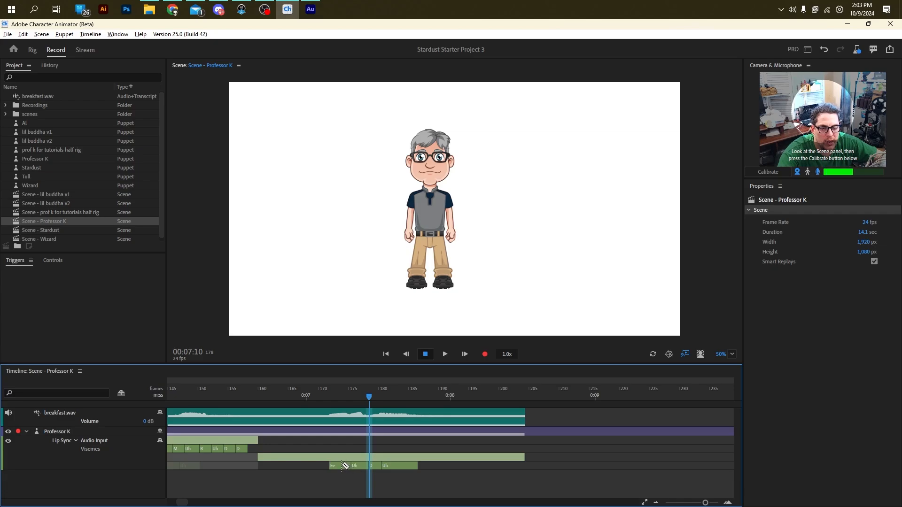
Step: Split the lower take's Ee viseme and the Uh after it, setting the resulting four pieces to Ee, D, Ee and D
alt+click(341, 466)
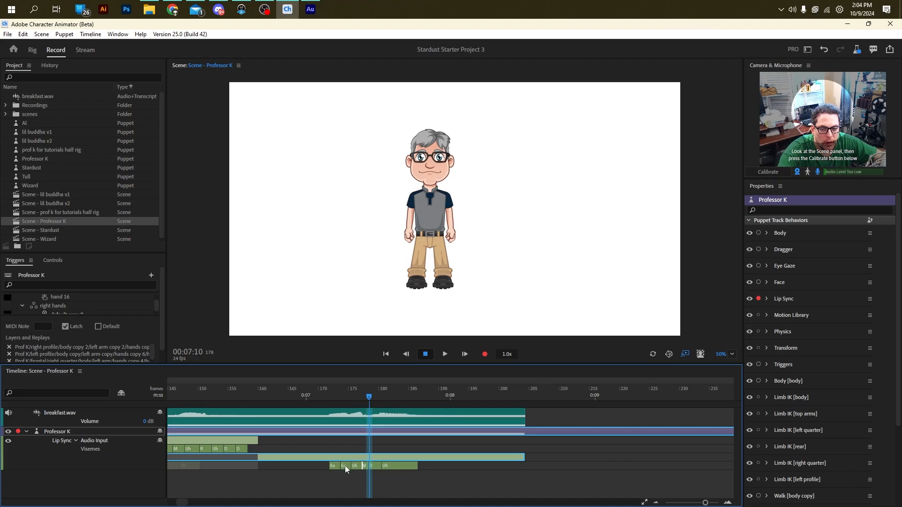
click(344, 466)
click(374, 361)
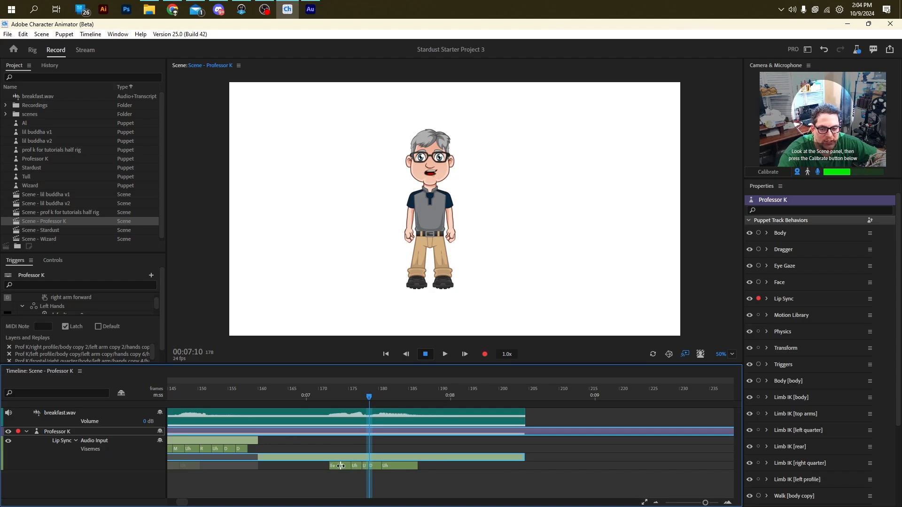
right_click(356, 466)
click(399, 372)
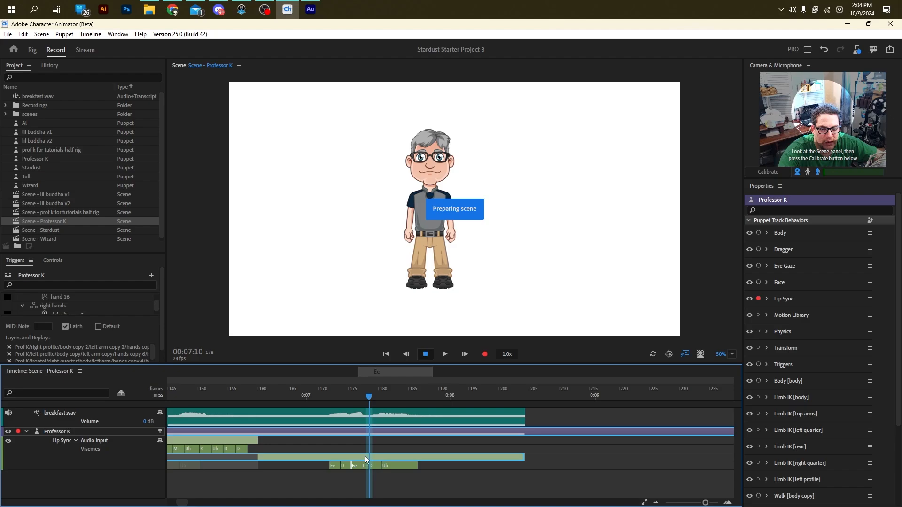
right_click(365, 467)
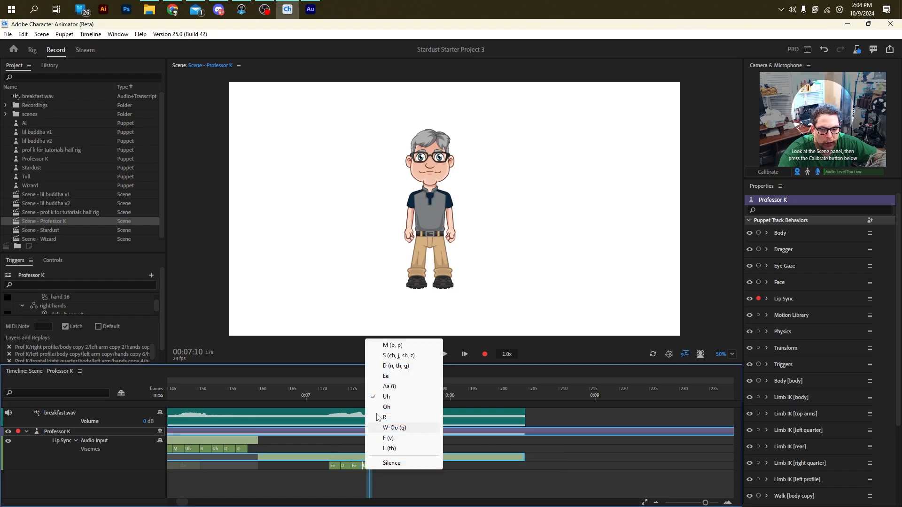
click(386, 376)
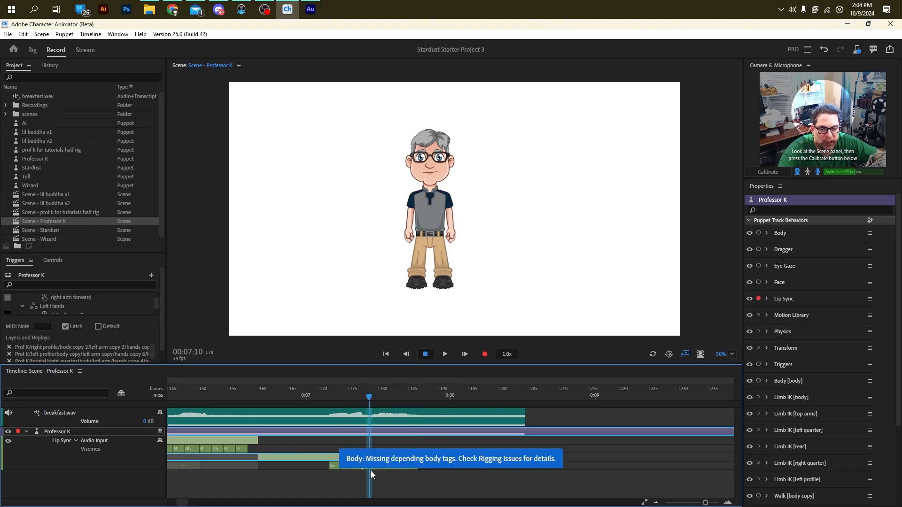
Step: Extend the final Uh viseme to about frame 190 and split it into four pieces
drag(336, 393, 372, 379)
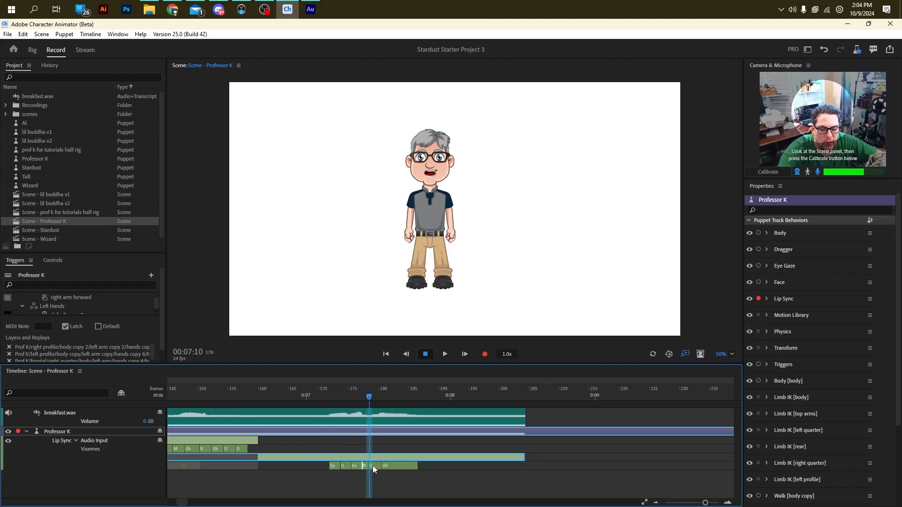
drag(360, 391, 446, 382)
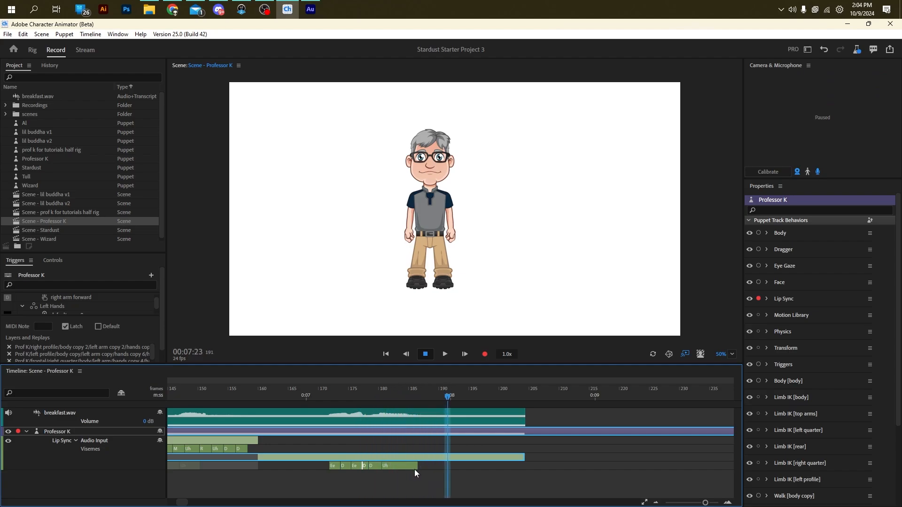
drag(418, 465, 444, 464)
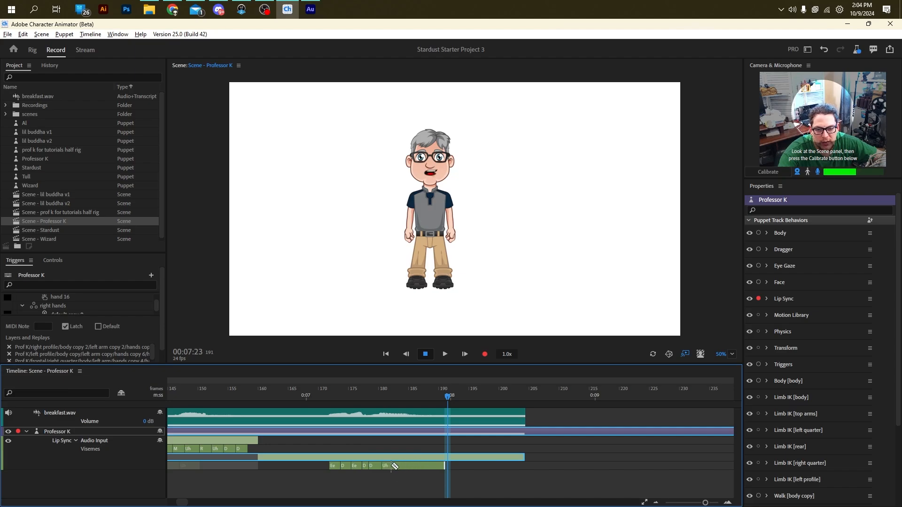
alt+click(393, 466)
alt+click(404, 466)
alt+click(421, 466)
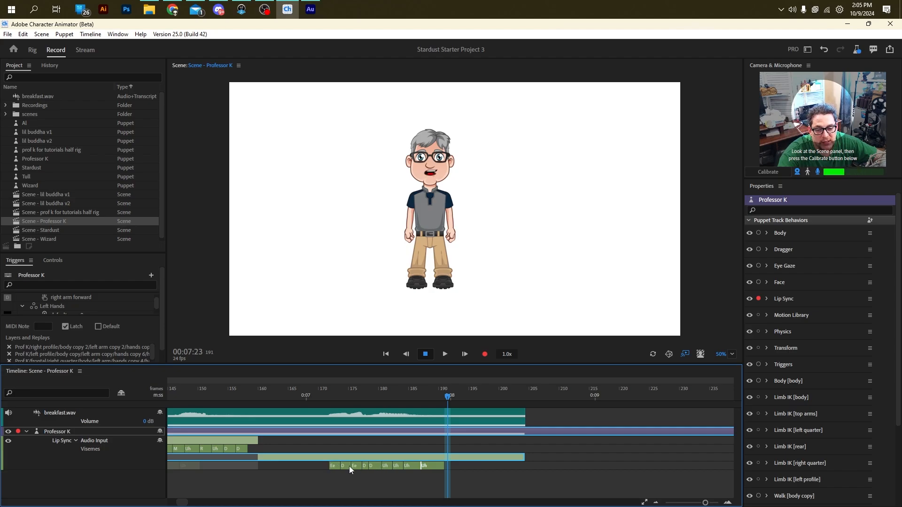
Step: Change the lower take's final Uh pieces to Aa, Oh and W-Oo, and scrub through the ending to check the visemes
right_click(389, 466)
click(419, 385)
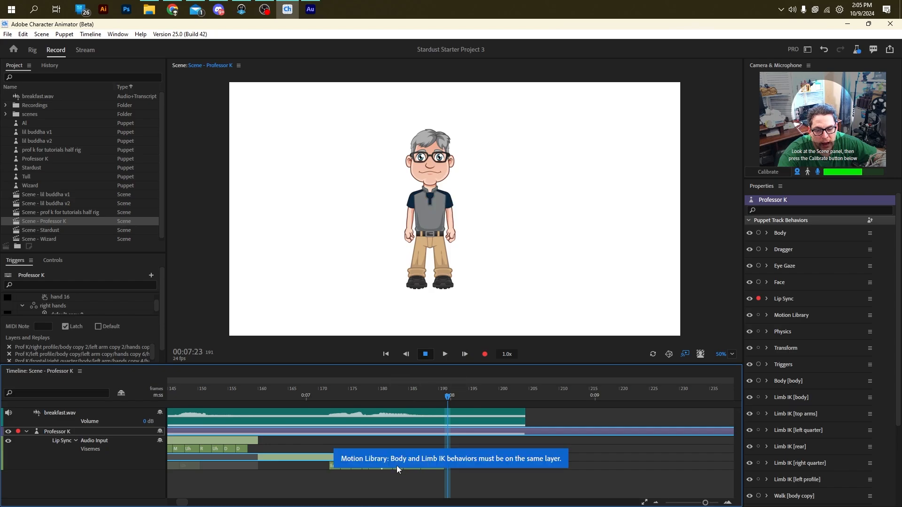
right_click(397, 467)
click(417, 407)
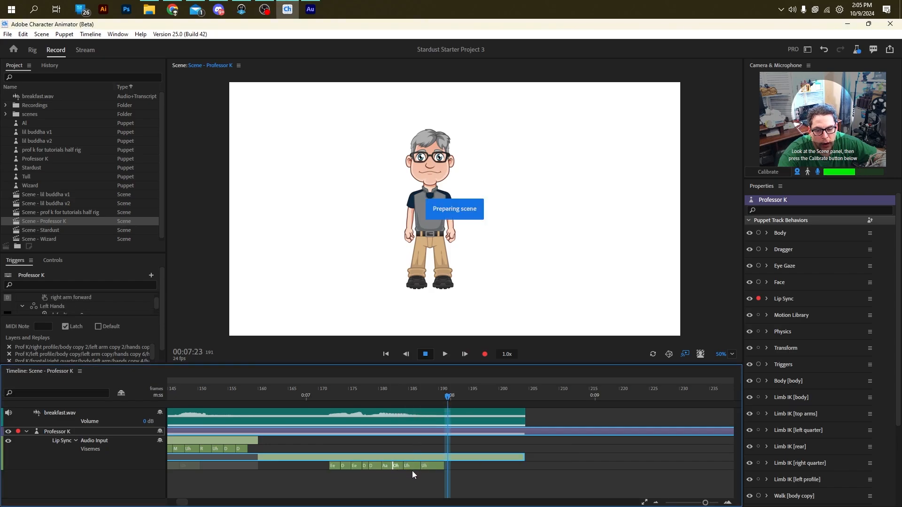
right_click(408, 469)
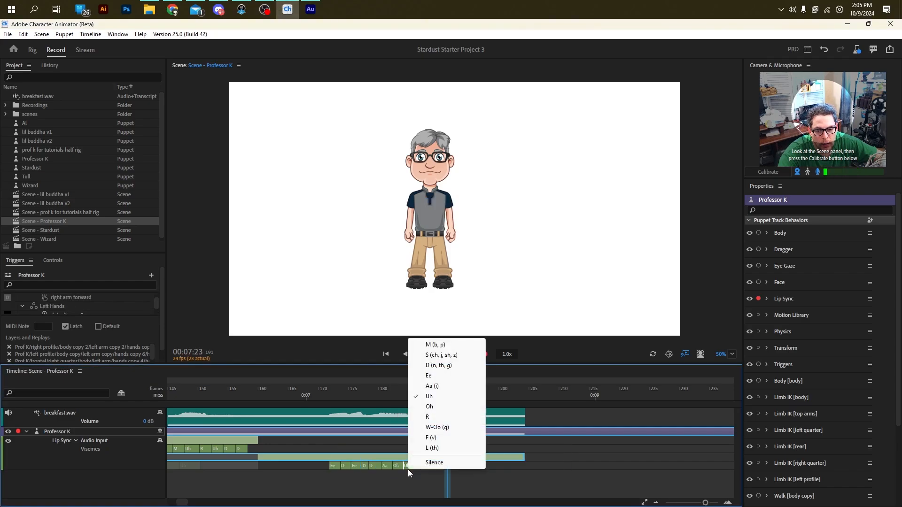
click(430, 427)
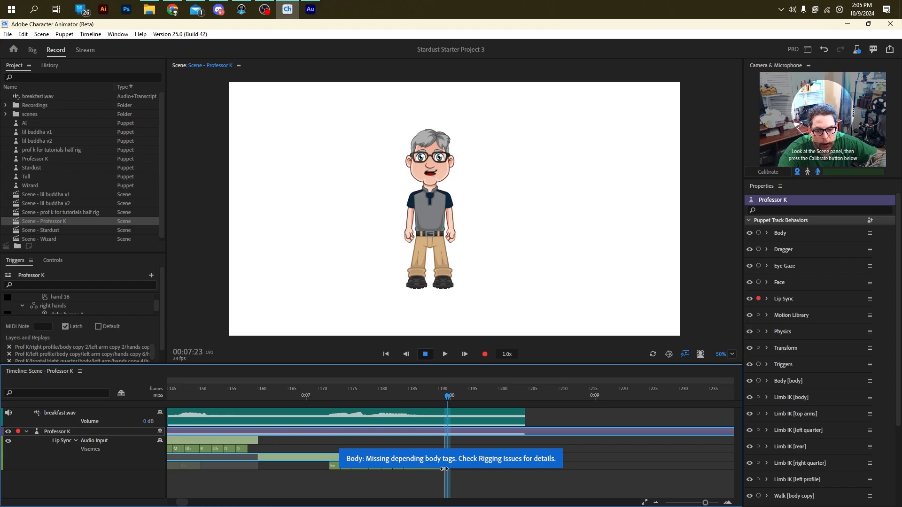
click(309, 397)
drag(312, 396, 449, 393)
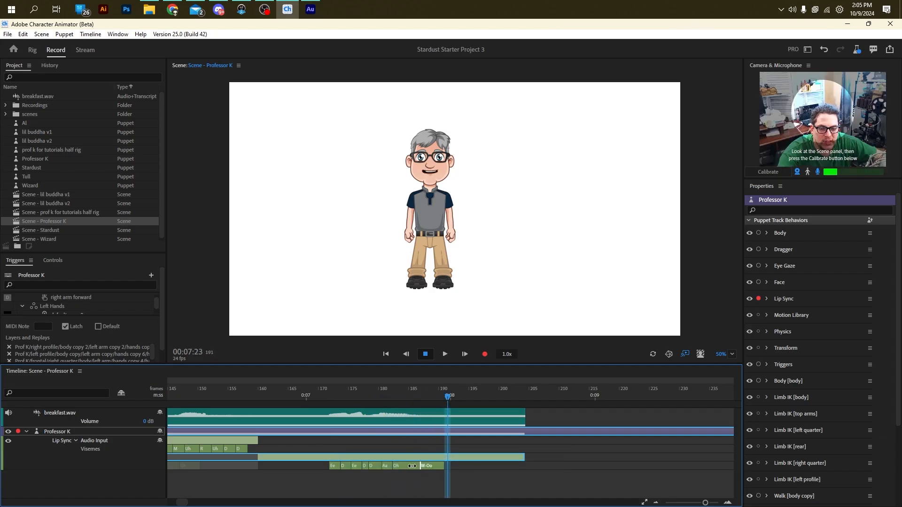
Step: Change the lower take's Oh viseme to Aa with a short Oh before the W-Oo, and scrub through the ending to check it
right_click(409, 465)
click(426, 424)
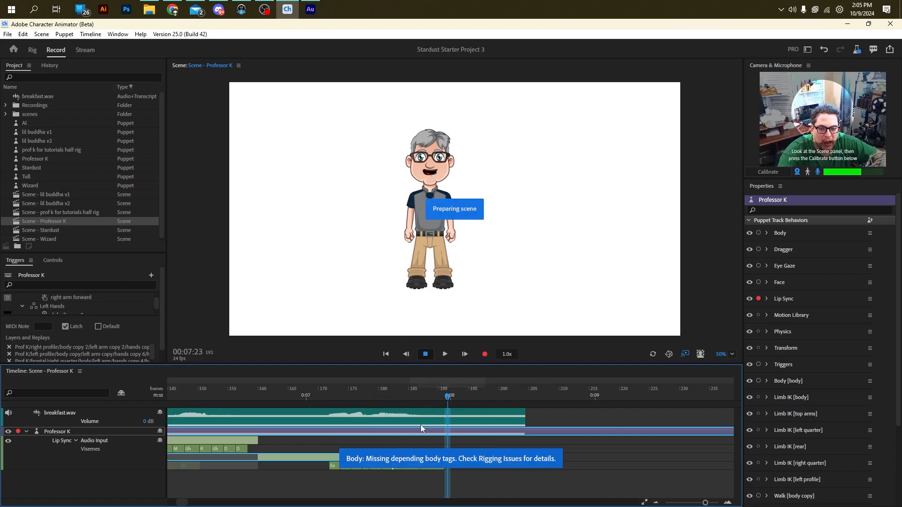
right_click(416, 470)
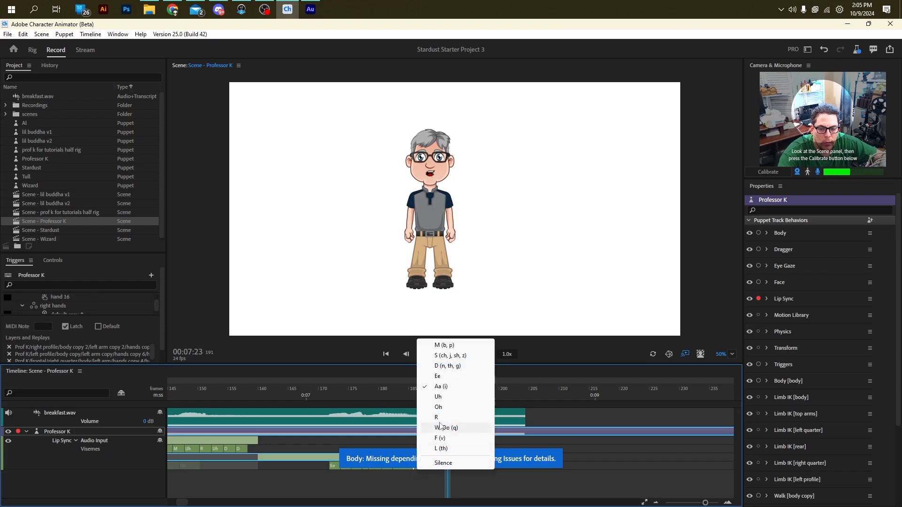
click(446, 408)
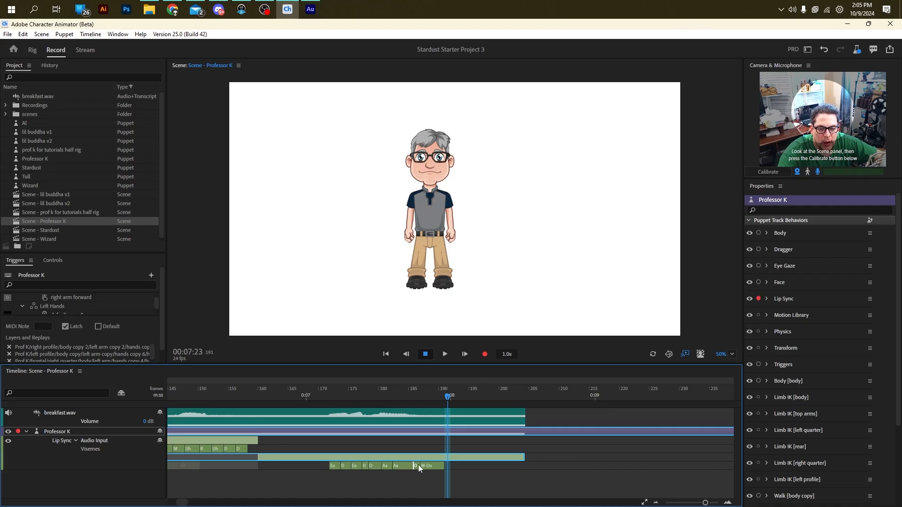
drag(319, 393, 454, 390)
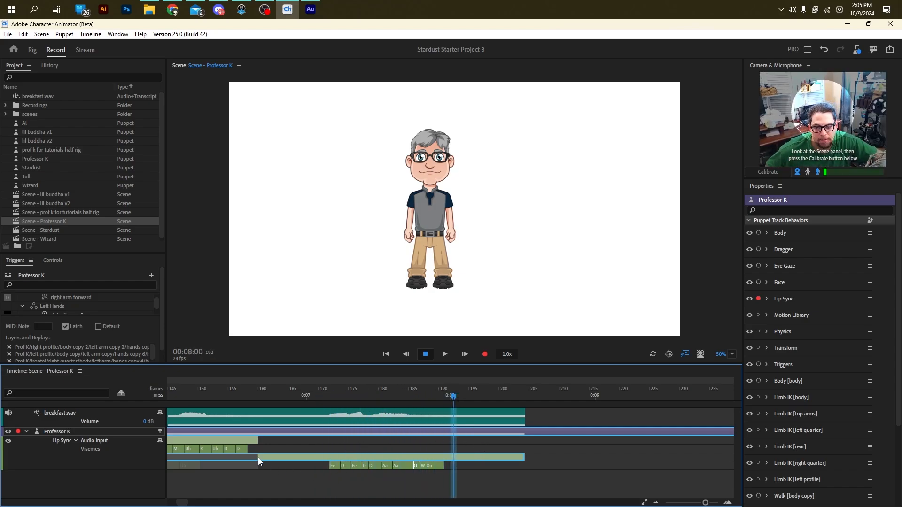
Step: Extend the upper lip sync take to about frame 201 to compare the endings, and trim it back to about frame 161
drag(258, 440, 506, 428)
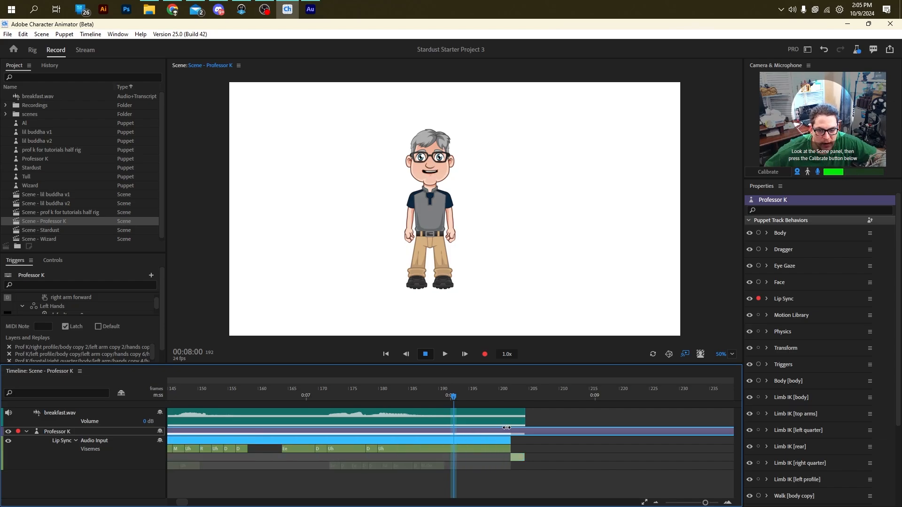
drag(266, 394, 472, 387)
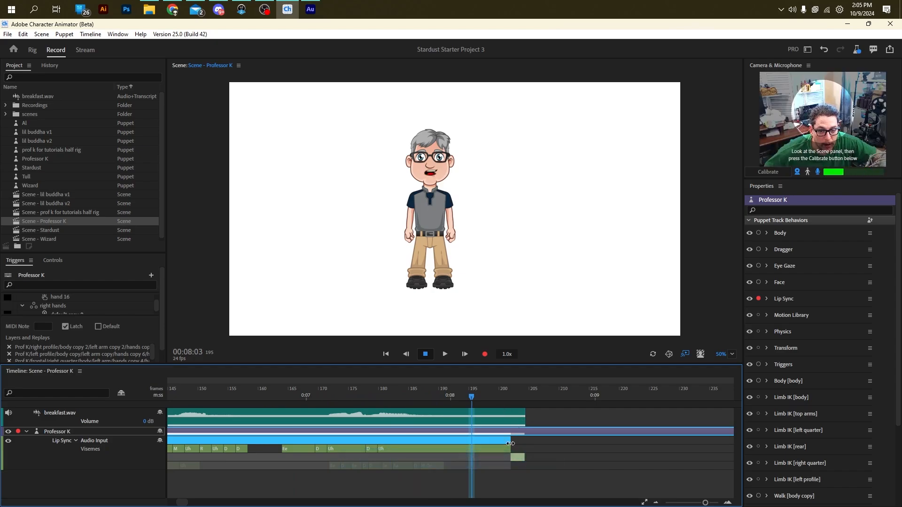
drag(510, 444, 272, 441)
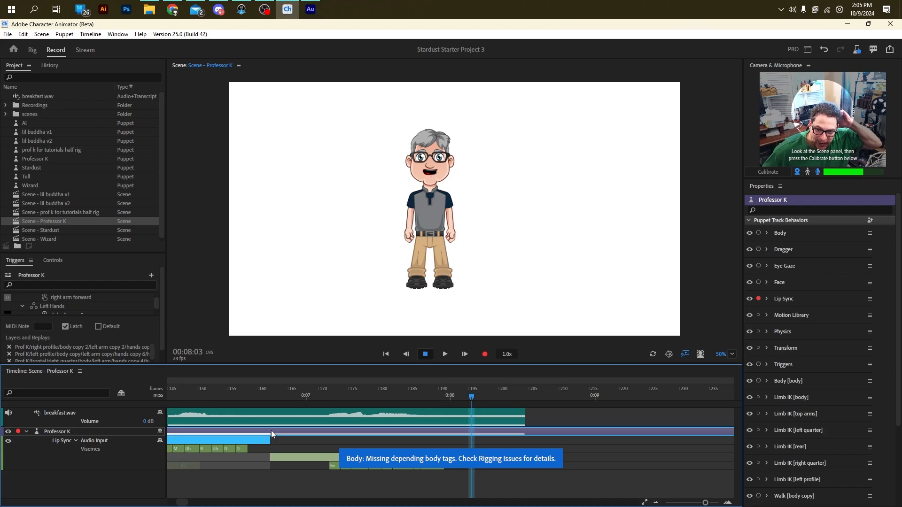
Step: Enlarge the timeline area, expand the Professor K track and return the playhead to frame 0
drag(439, 364, 439, 251)
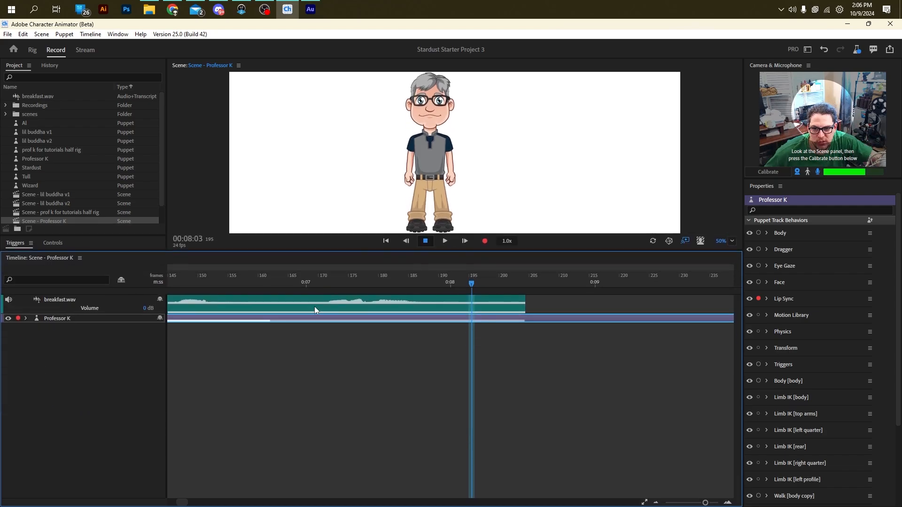
click(24, 317)
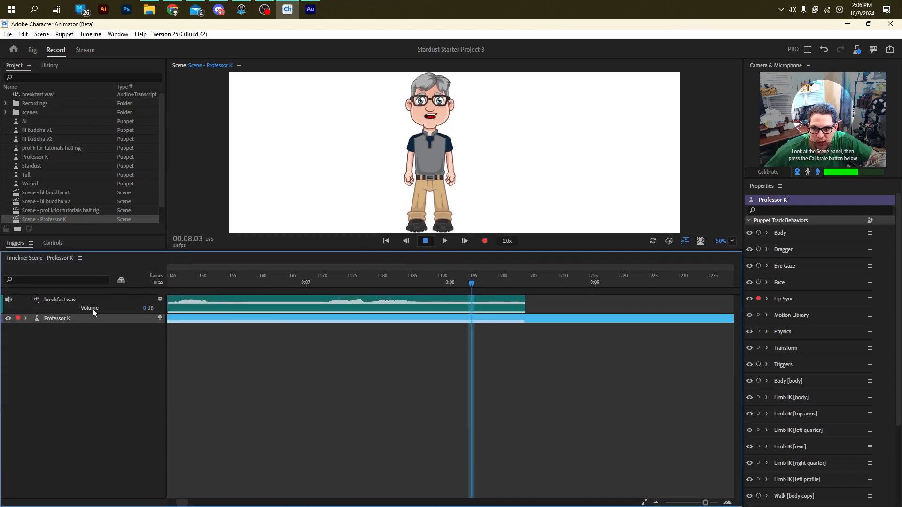
click(26, 319)
click(182, 282)
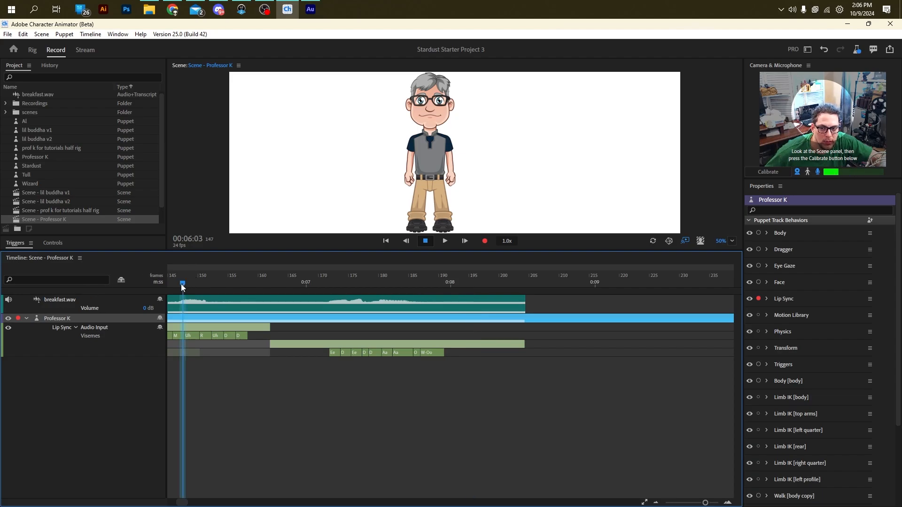
drag(182, 501, 143, 502)
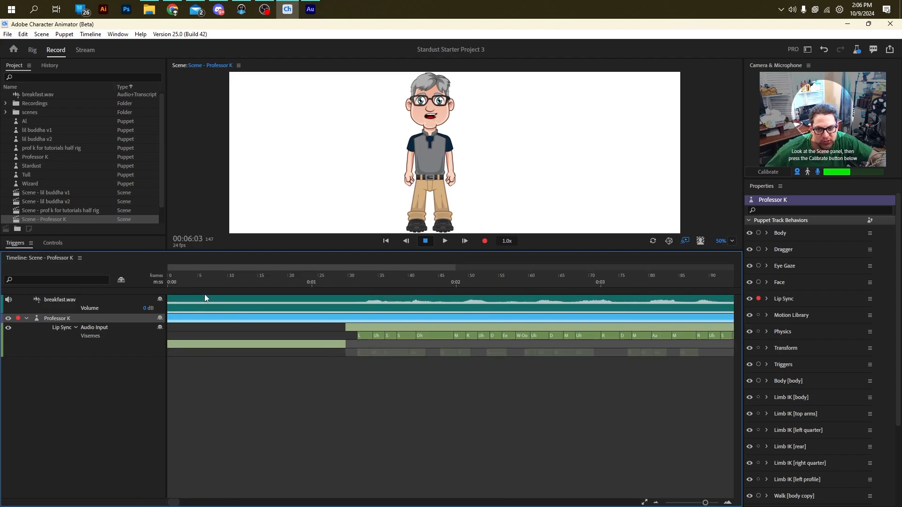
drag(179, 282, 148, 281)
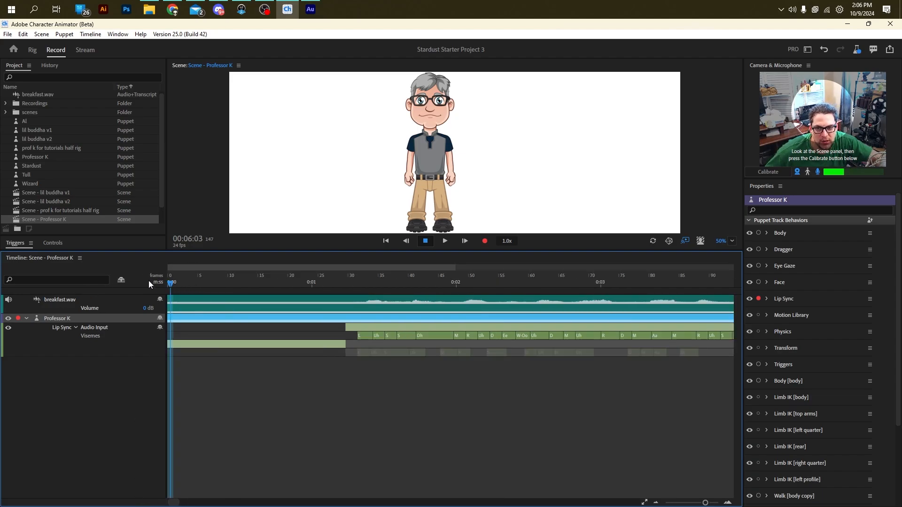
Step: Disarm Lip Sync for recording and arm the Dragger and Triggers behaviors instead
click(759, 300)
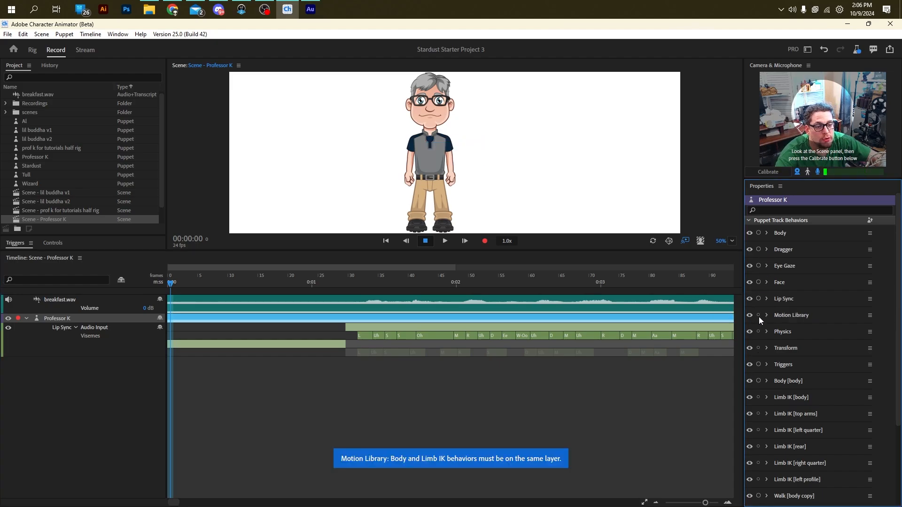
click(758, 249)
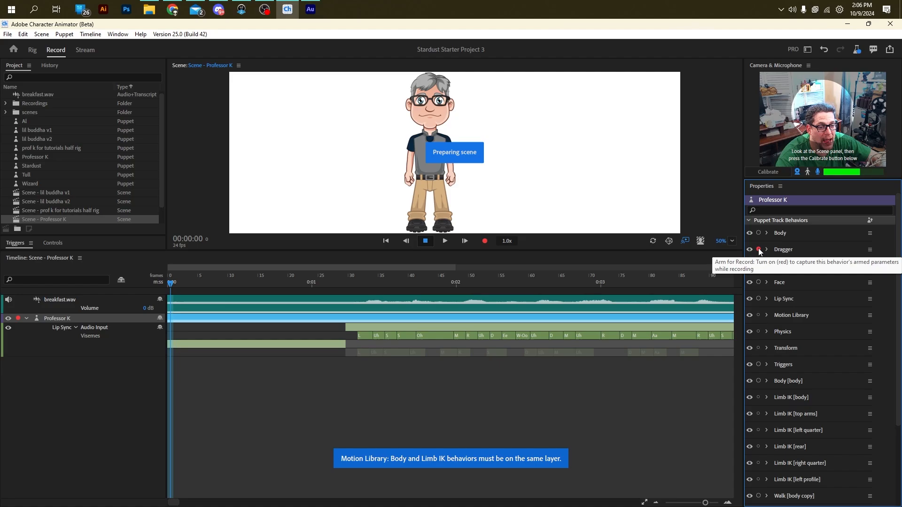
click(758, 365)
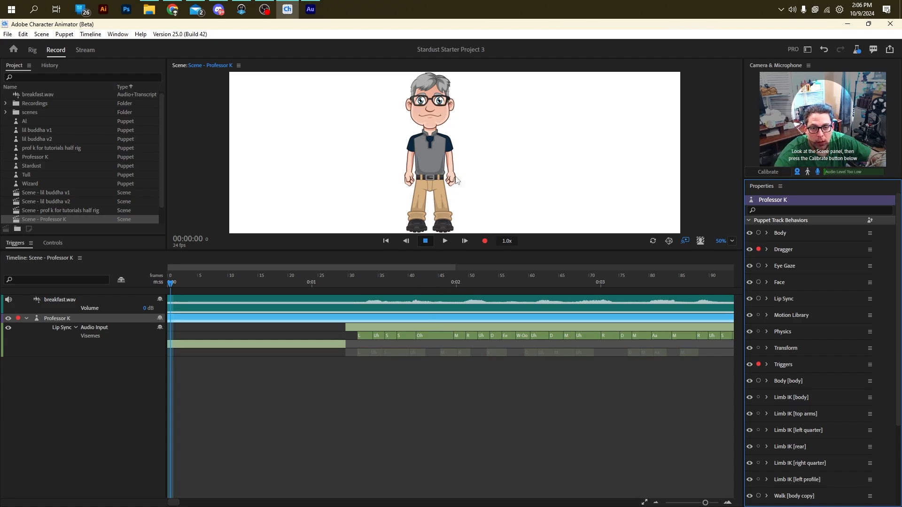
Step: Try out a bent-arm pose on the puppet and play the whole scene to review the lip sync
mouse_move(455, 181)
mouse_down()
mouse_move(488, 153)
mouse_move(485, 120)
mouse_move(454, 125)
mouse_move(477, 115)
mouse_move(458, 157)
mouse_move(405, 181)
mouse_move(397, 149)
mouse_move(405, 162)
mouse_up()
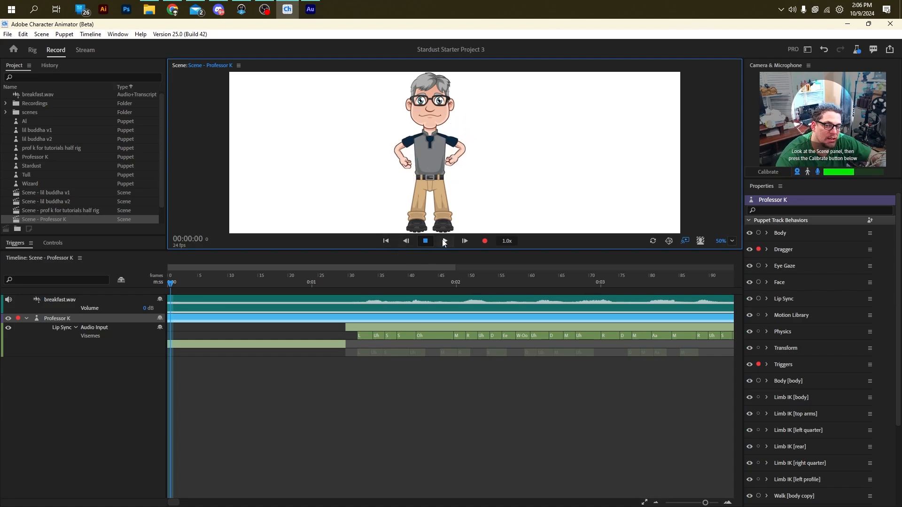
drag(705, 502, 700, 502)
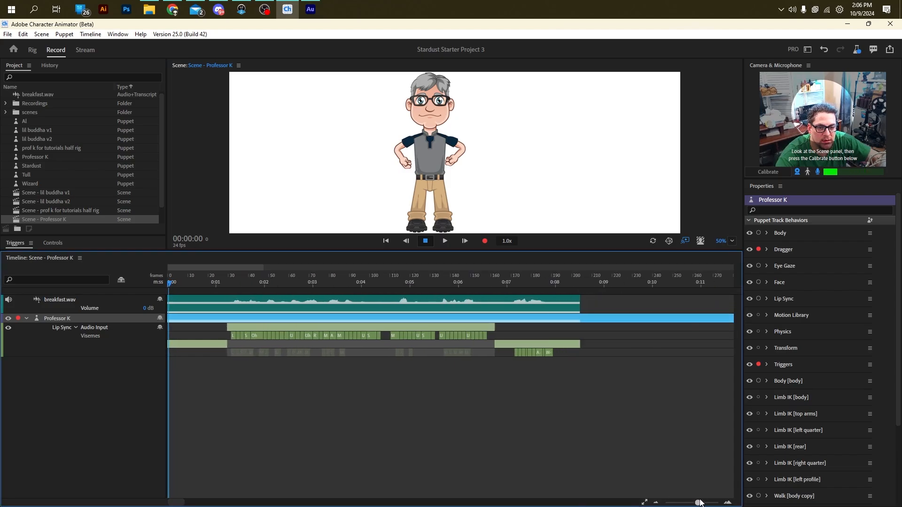
click(444, 241)
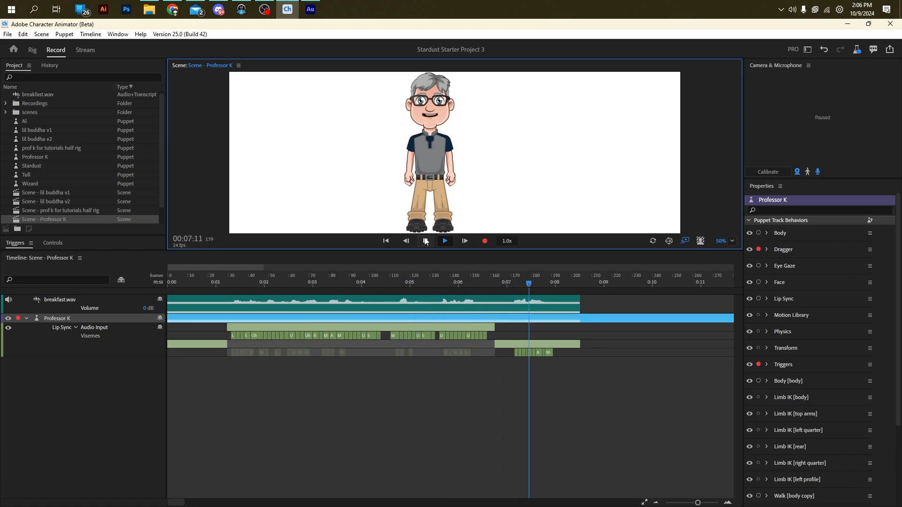
click(425, 241)
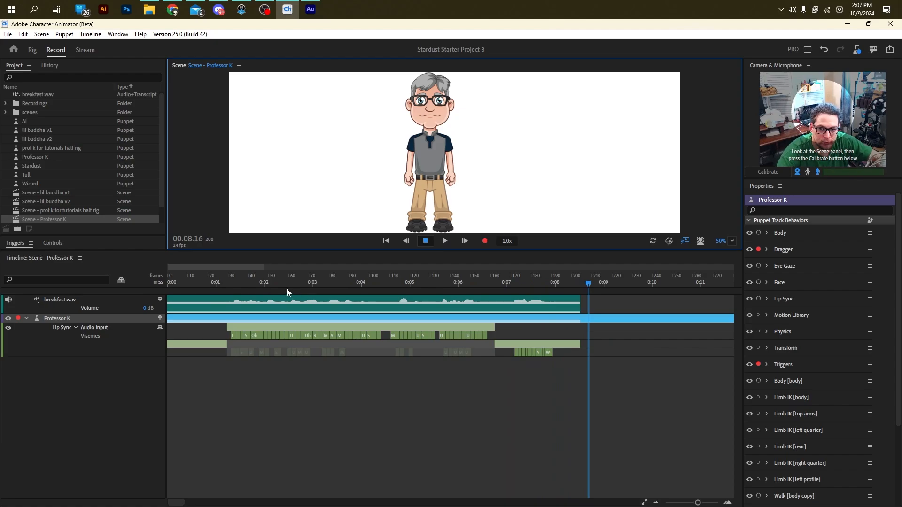
Step: Pose both of the puppet's hands on its hips at frame 29 and record a 1-frame Dragger take
click(229, 277)
key(space)
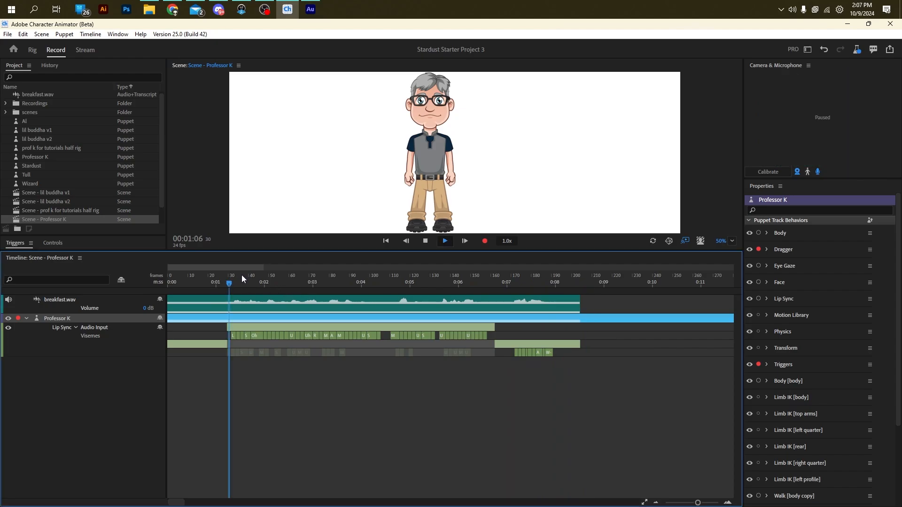
click(226, 281)
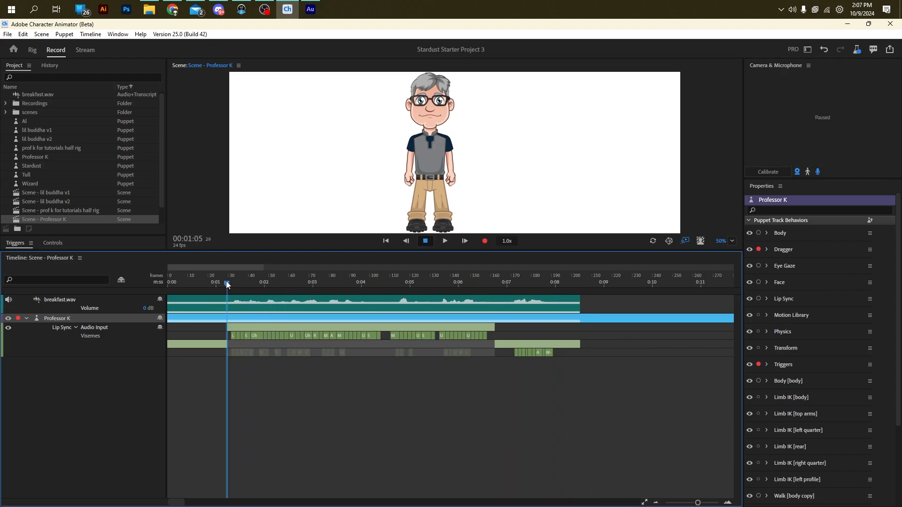
drag(452, 181, 416, 174)
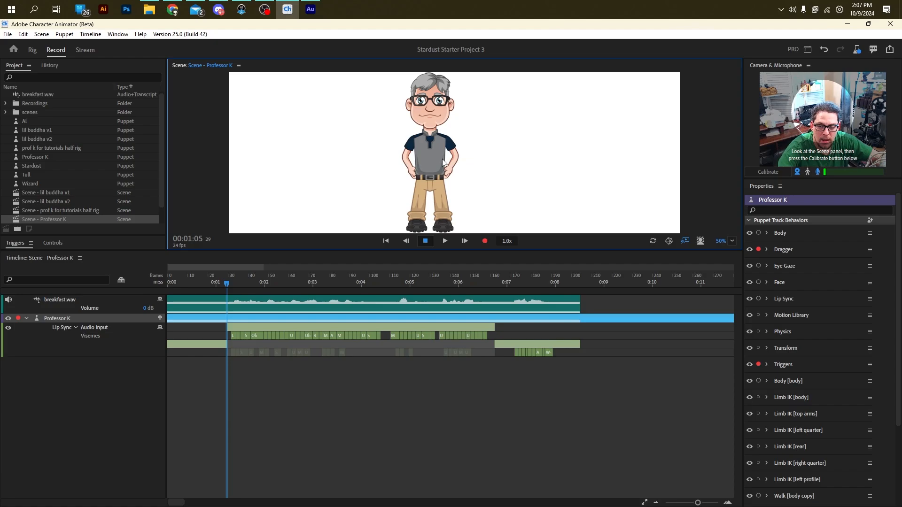
click(91, 34)
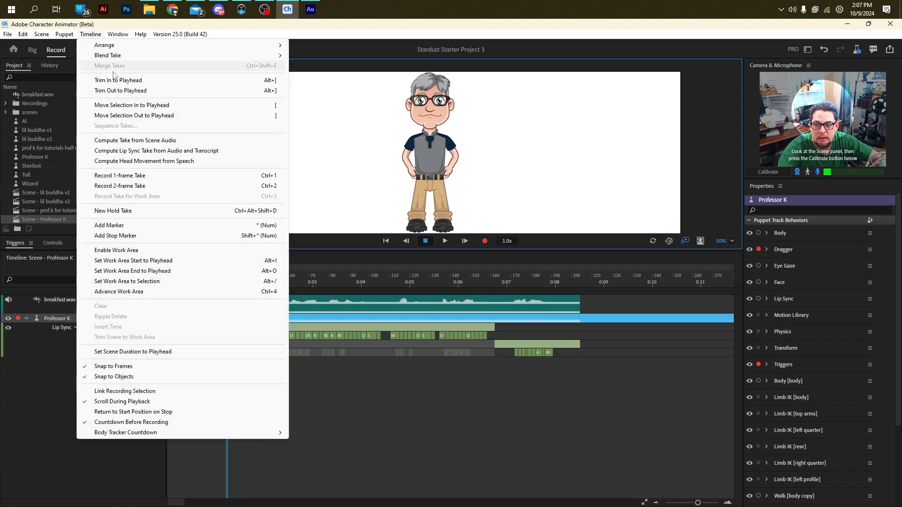
click(135, 175)
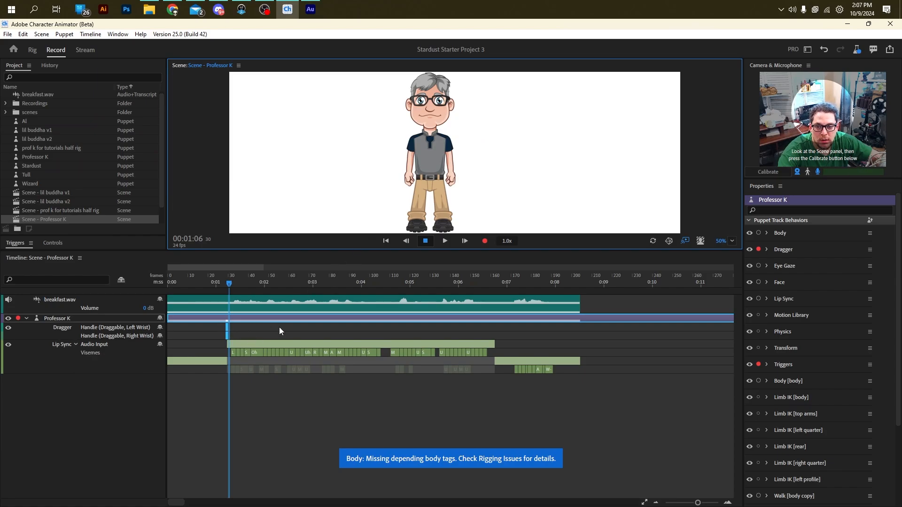
Step: Try posing both arms at frame 30 and recording another 1-frame take, and undo that take
click(91, 34)
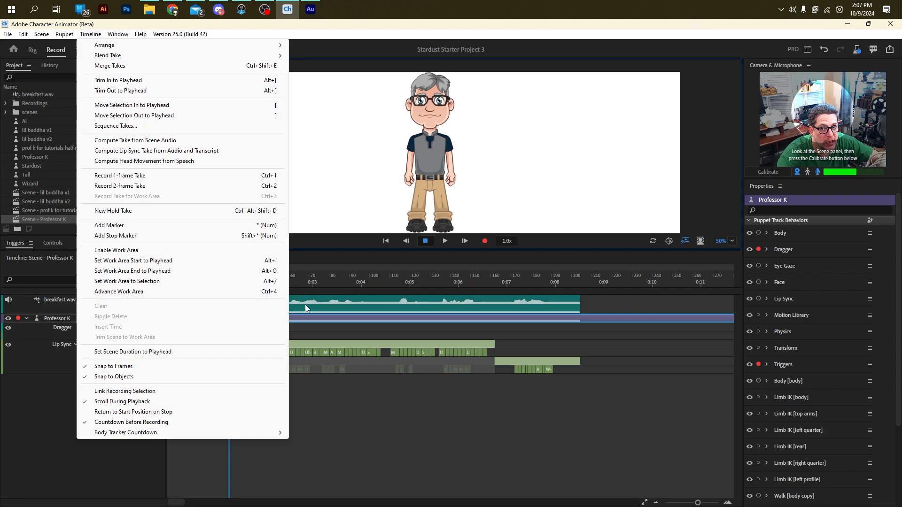
click(341, 449)
drag(453, 176, 459, 160)
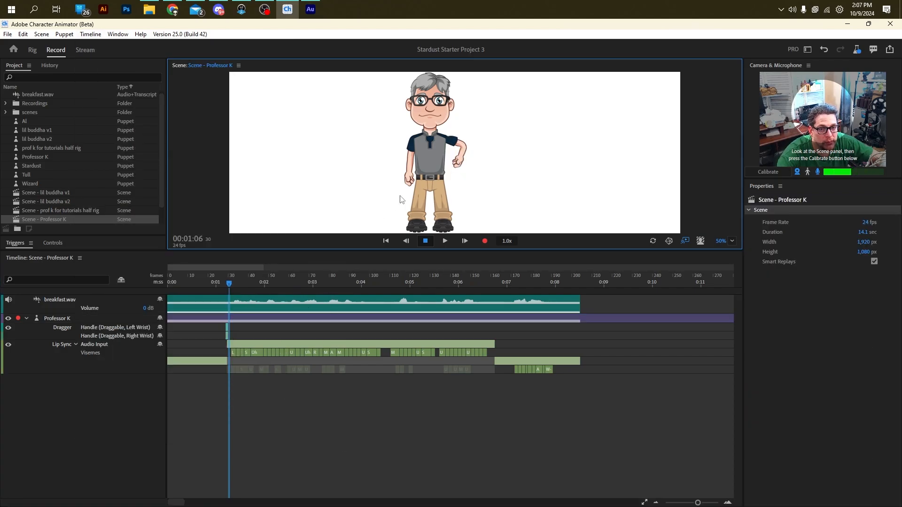
drag(407, 182, 400, 164)
click(228, 329)
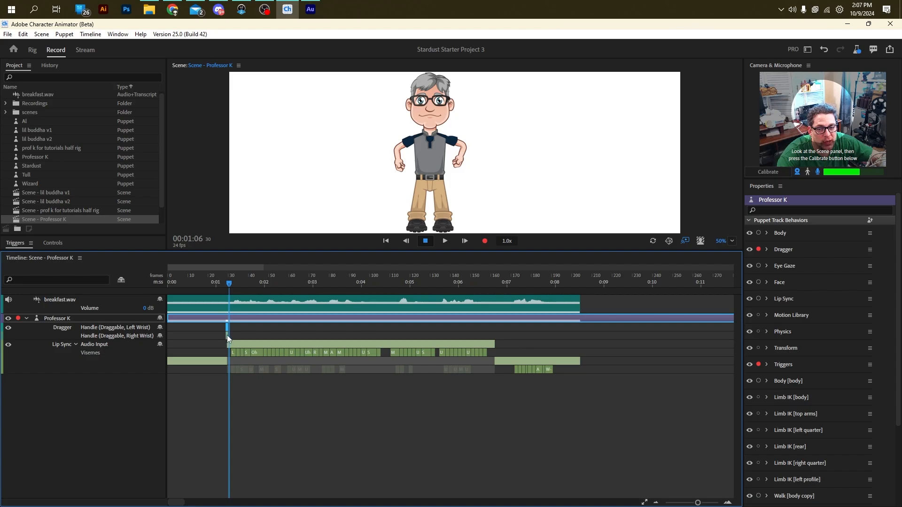
click(271, 334)
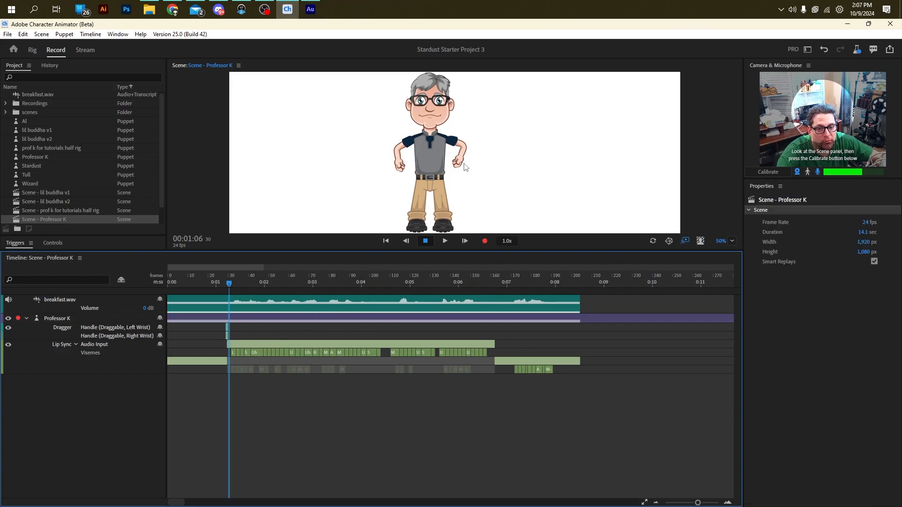
mouse_move(464, 168)
mouse_down()
mouse_move(454, 179)
mouse_move(418, 181)
mouse_up()
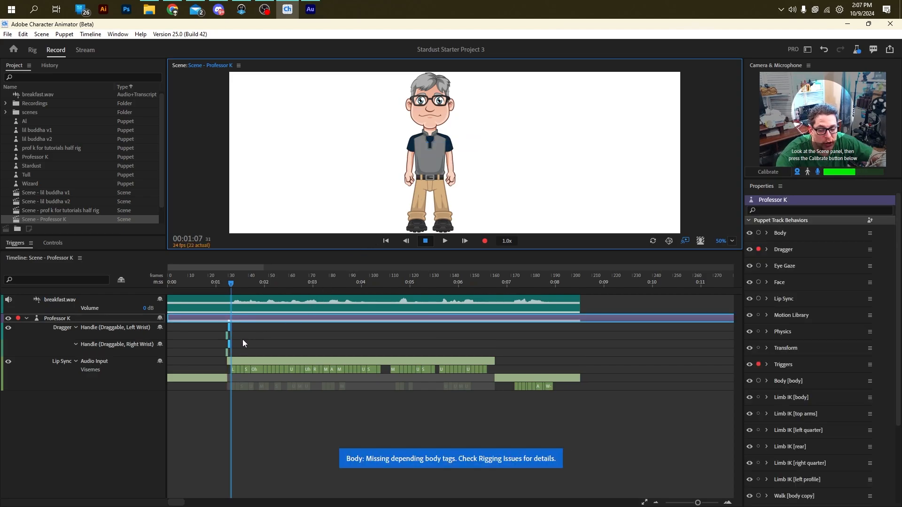
key(ctrl+z)
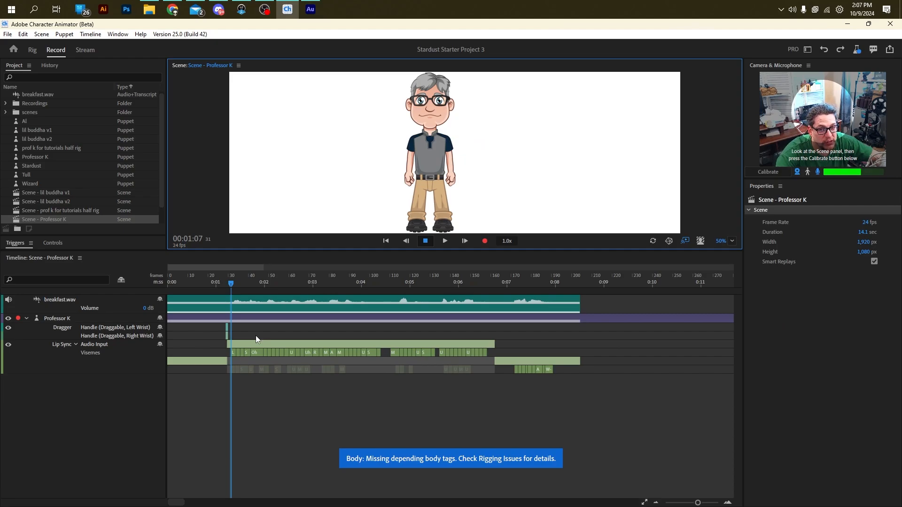
Step: Try to lengthen the left wrist Dragger take on its own, and undo that change
click(90, 35)
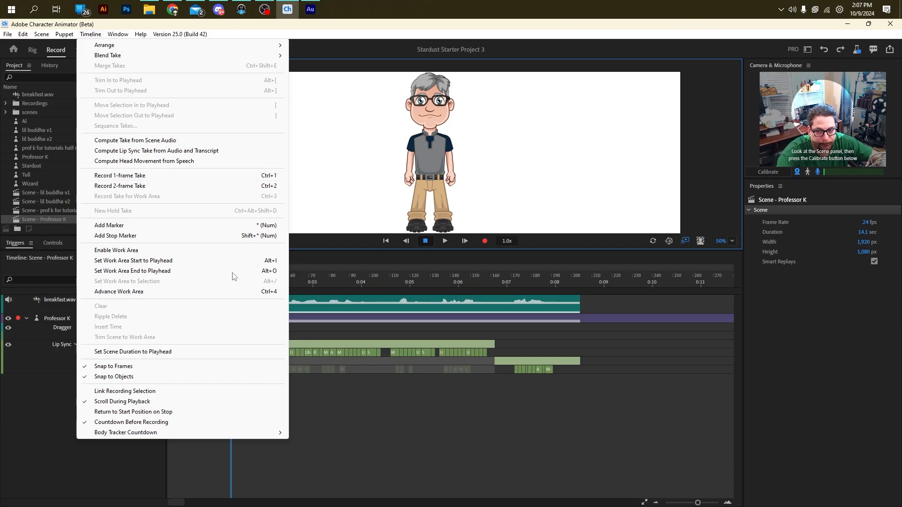
click(346, 434)
drag(698, 503, 708, 501)
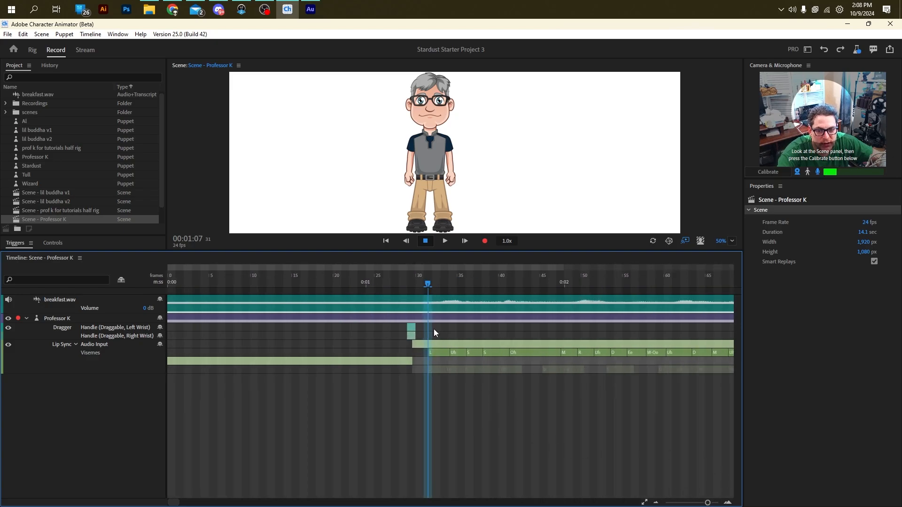
drag(415, 327, 449, 328)
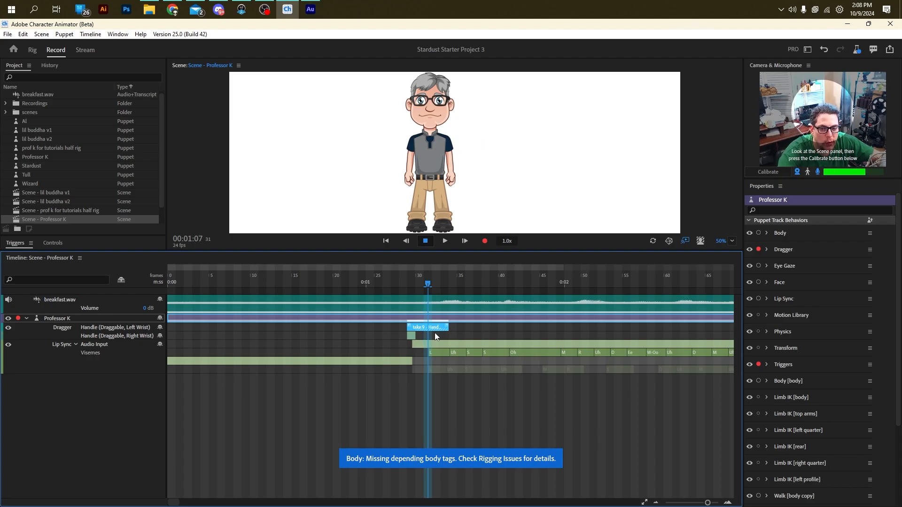
key(ctrl+z)
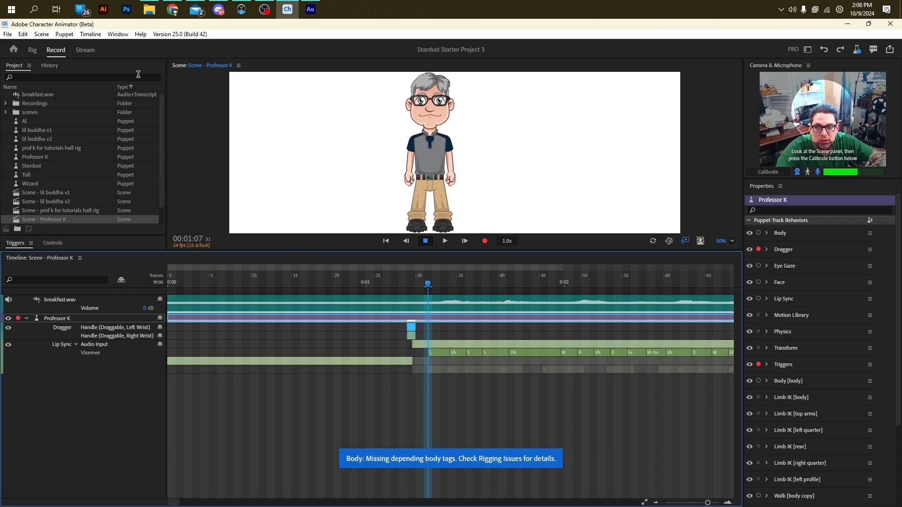
Step: Turn on Link Recording Selection and extend both wrist Dragger takes together to about frame 84
click(92, 35)
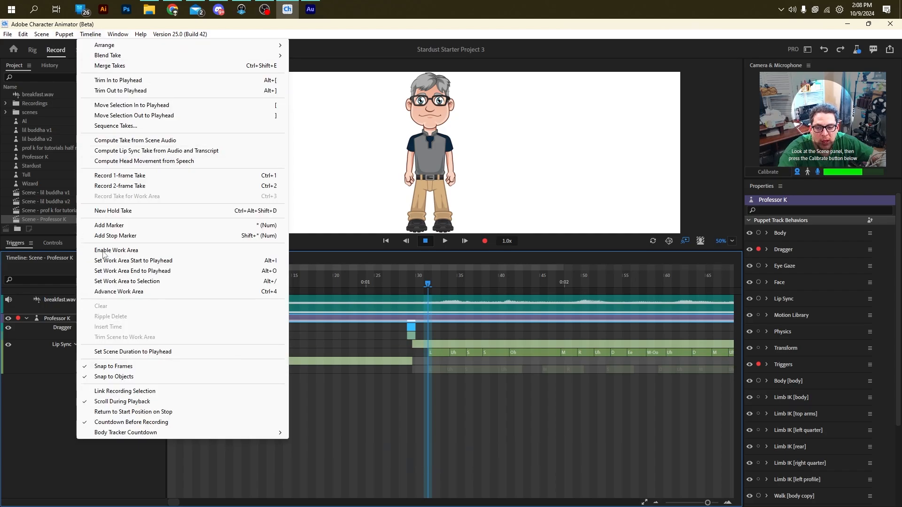
click(135, 395)
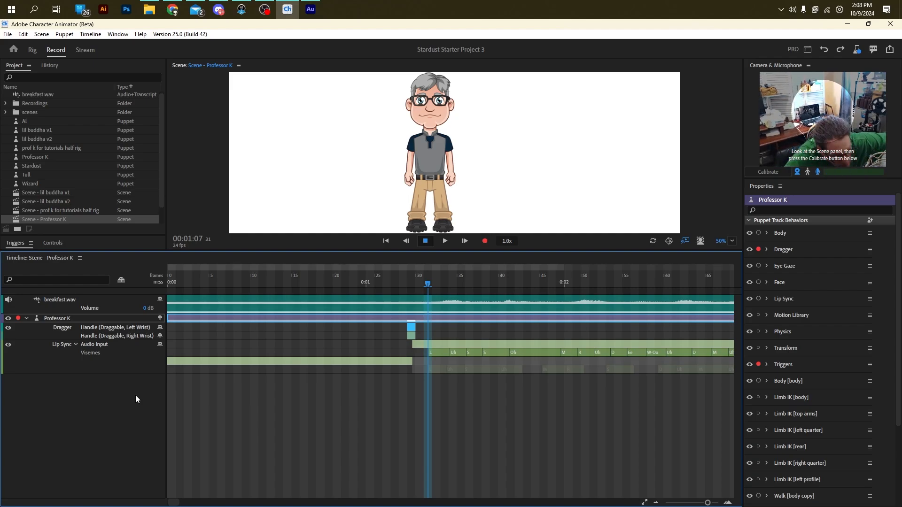
click(403, 325)
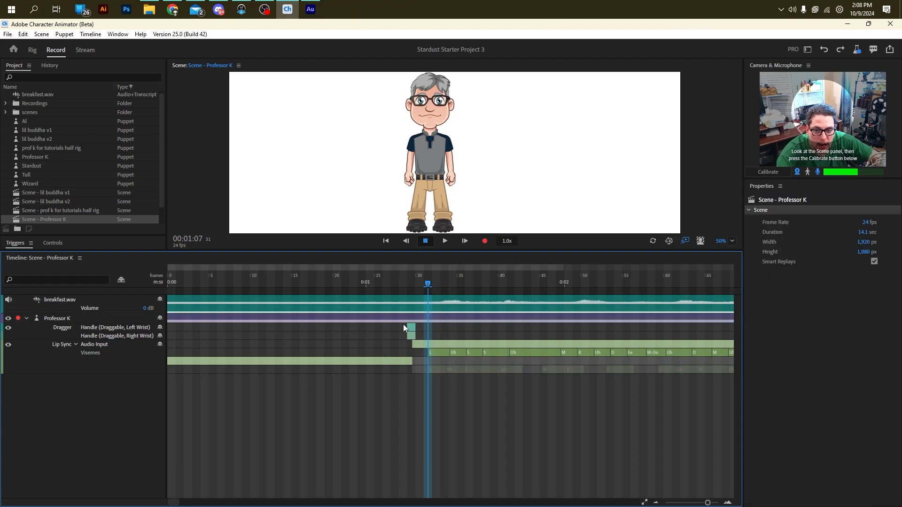
click(413, 327)
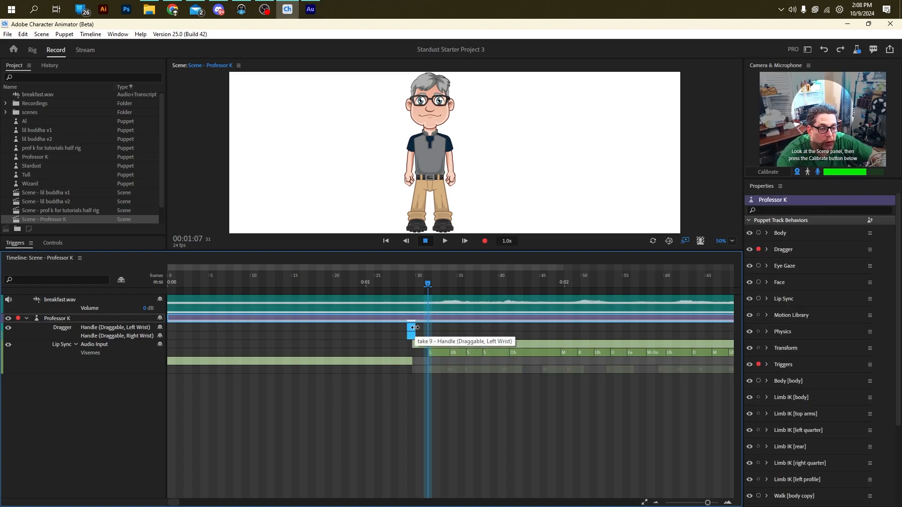
drag(416, 328, 672, 317)
Step: Add short blends at the start and end of both extended wrist takes
drag(228, 284, 400, 281)
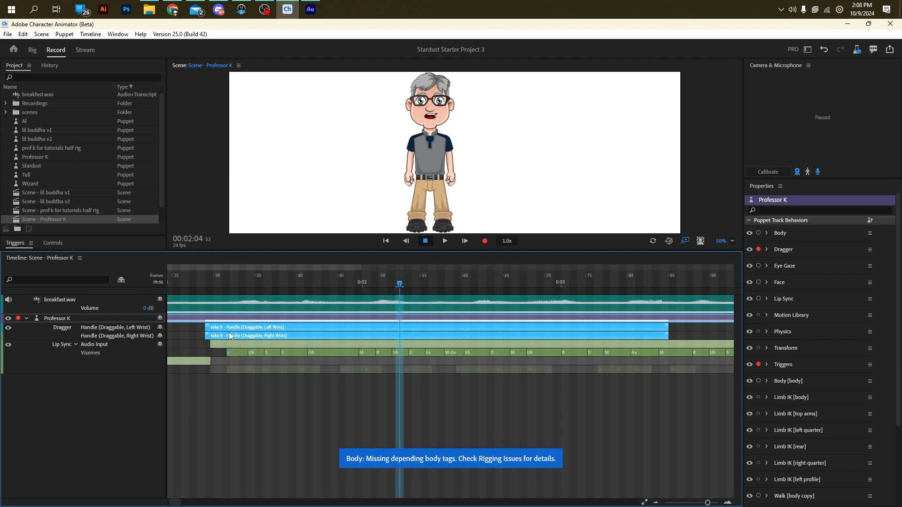
mouse_move(193, 282)
mouse_down()
mouse_move(183, 281)
mouse_move(234, 284)
mouse_move(186, 285)
mouse_up()
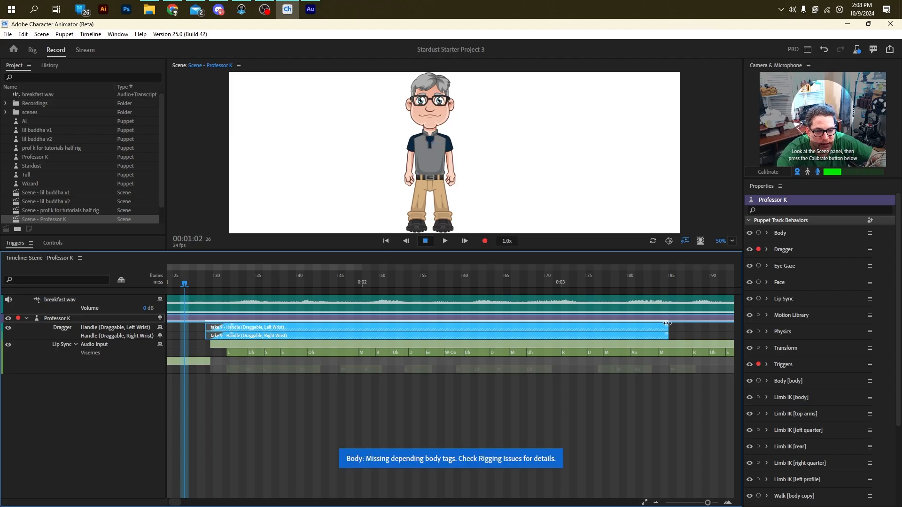
drag(667, 323, 653, 323)
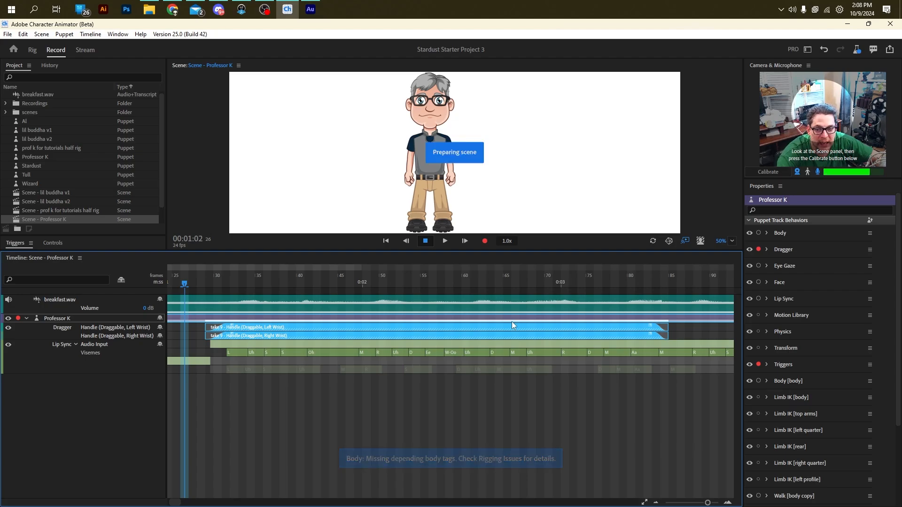
Step: Try a much longer blend-in on both wrist takes up to about frame 60, and undo it
drag(209, 323, 482, 313)
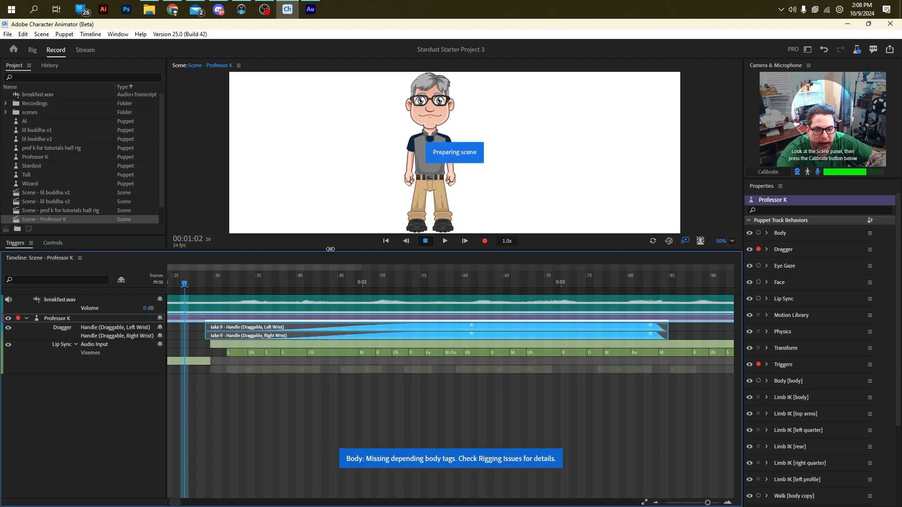
drag(182, 283, 489, 257)
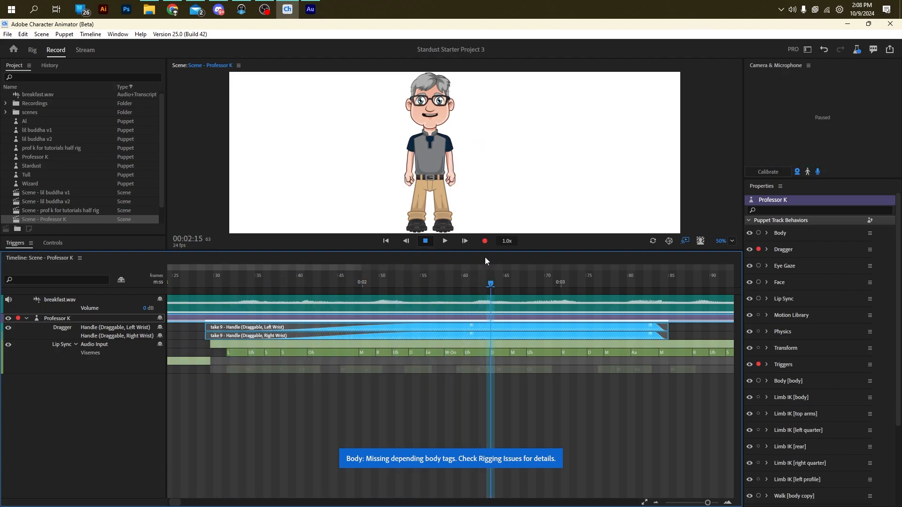
key(ctrl+z)
Step: Play the scene from frame 28 to review the blended hands-on-hips pose
click(212, 275)
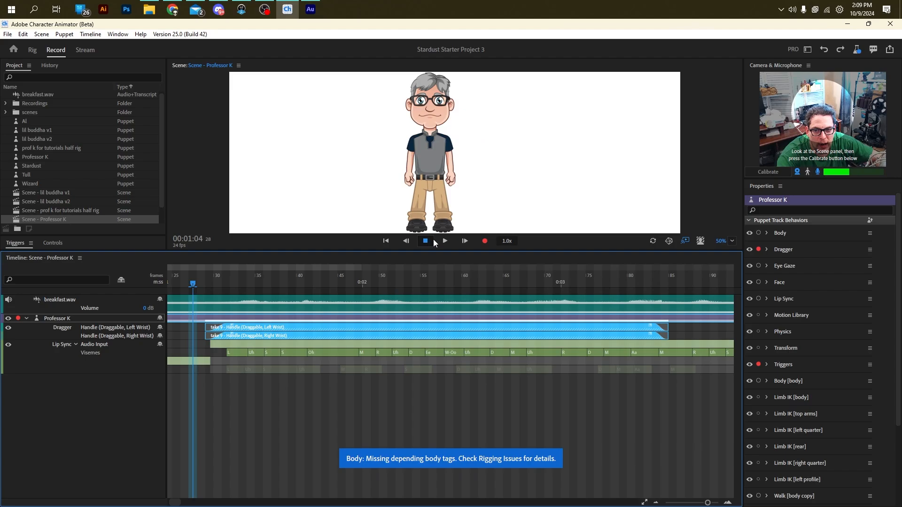
key(space)
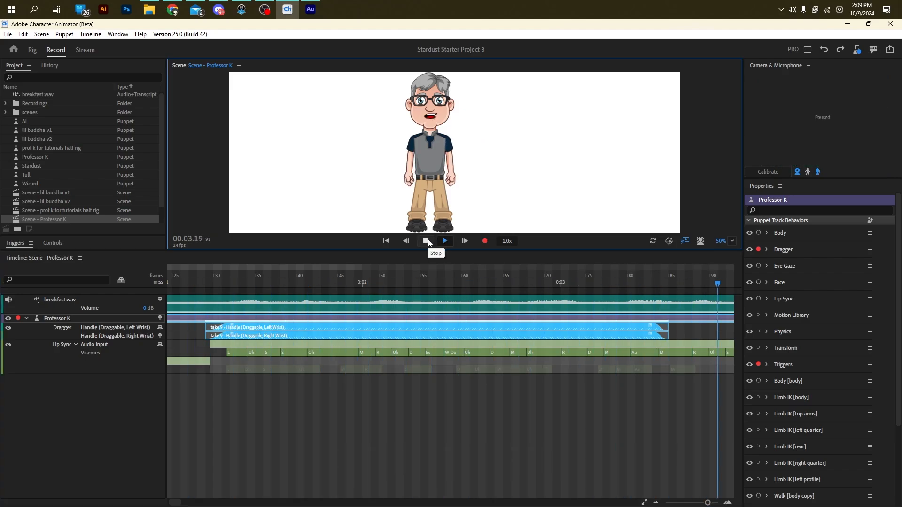
click(426, 241)
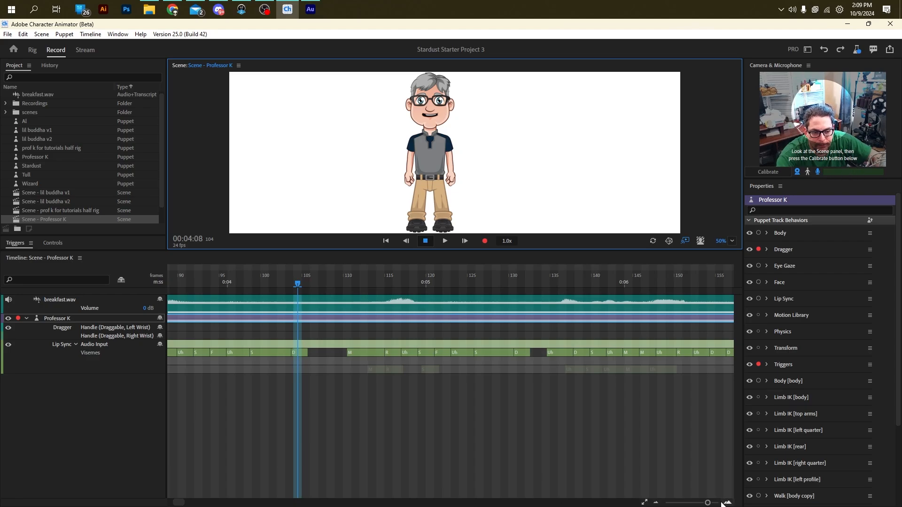
Step: Check the pose at frame 60 and shorten both wrist takes to end at about frame 65
drag(708, 502, 705, 503)
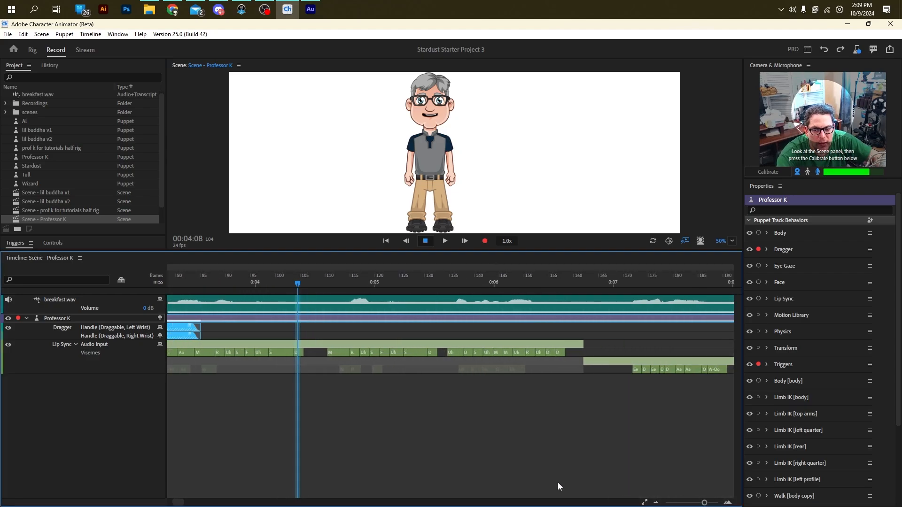
drag(180, 505, 177, 505)
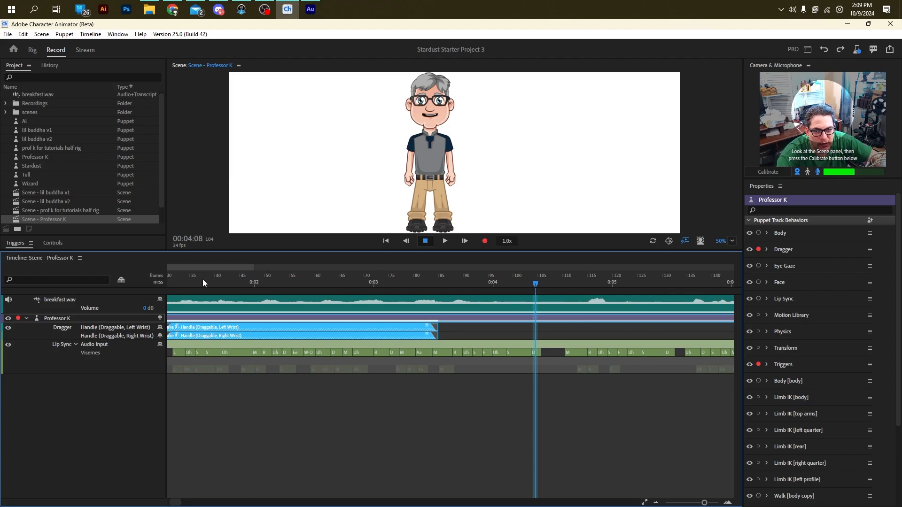
drag(172, 282, 320, 273)
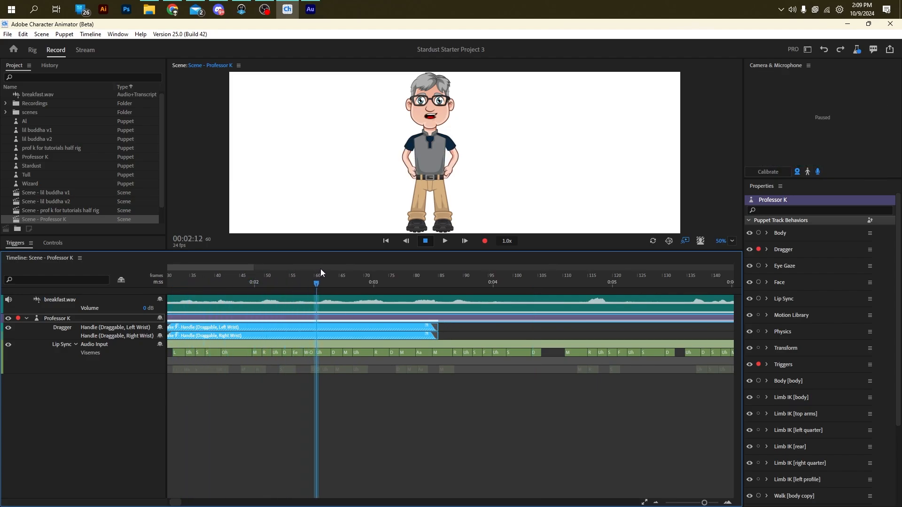
drag(438, 334, 343, 334)
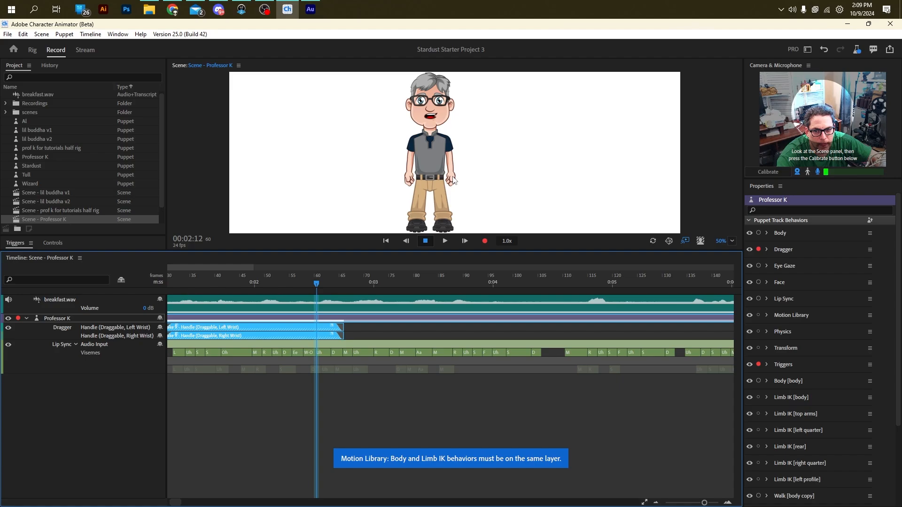
Step: Pose the puppet's left hand raised beside its head at frame 60, resetting the arm after a first attempt
mouse_move(302, 278)
mouse_down()
mouse_move(342, 278)
mouse_move(316, 278)
mouse_up()
drag(456, 183, 475, 168)
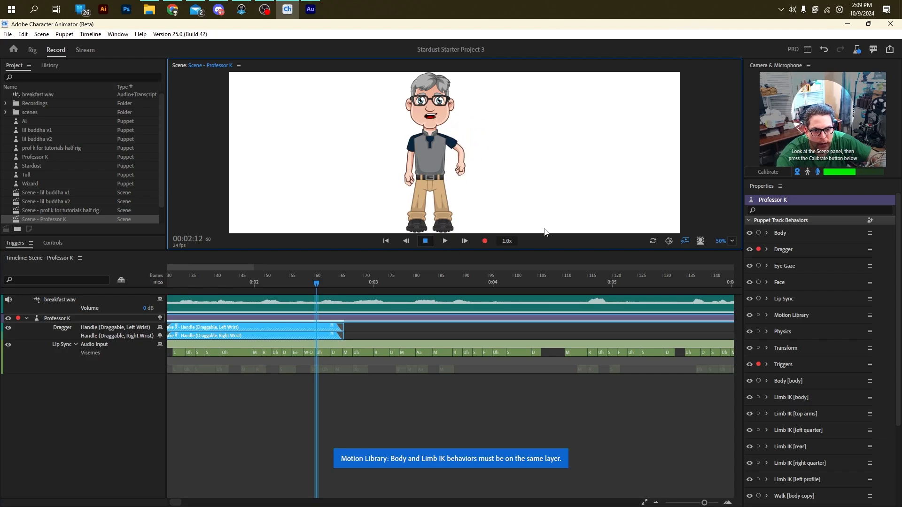
click(650, 242)
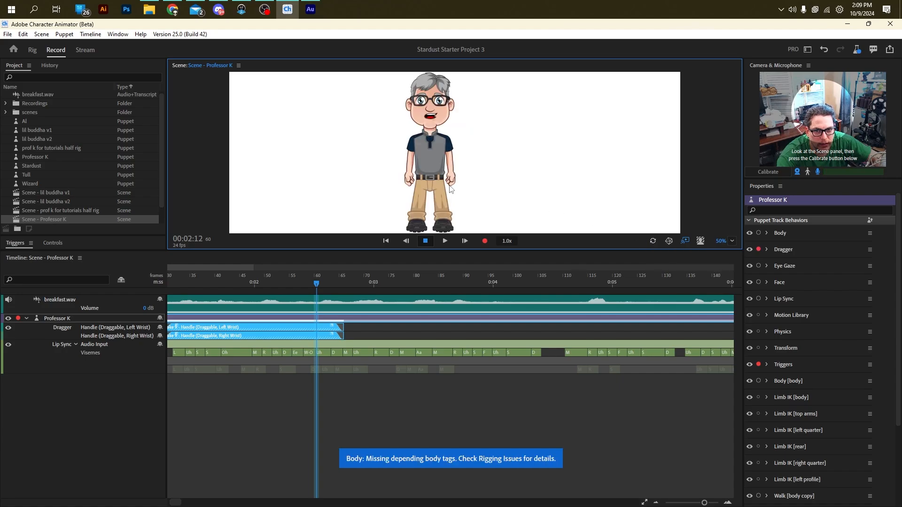
drag(449, 189, 447, 169)
drag(447, 178, 462, 117)
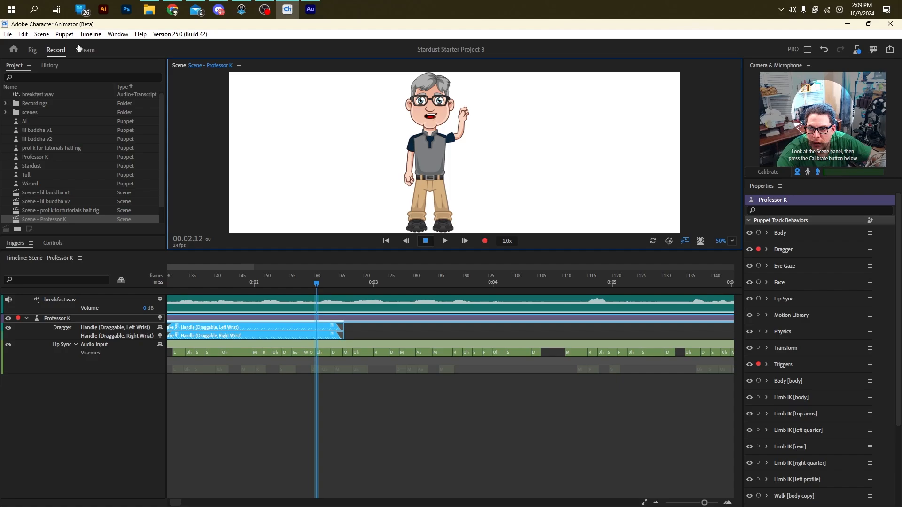
Step: Record the raised left hand as a 1-frame take and stretch it to about frame 92 with short blends
click(91, 34)
click(126, 176)
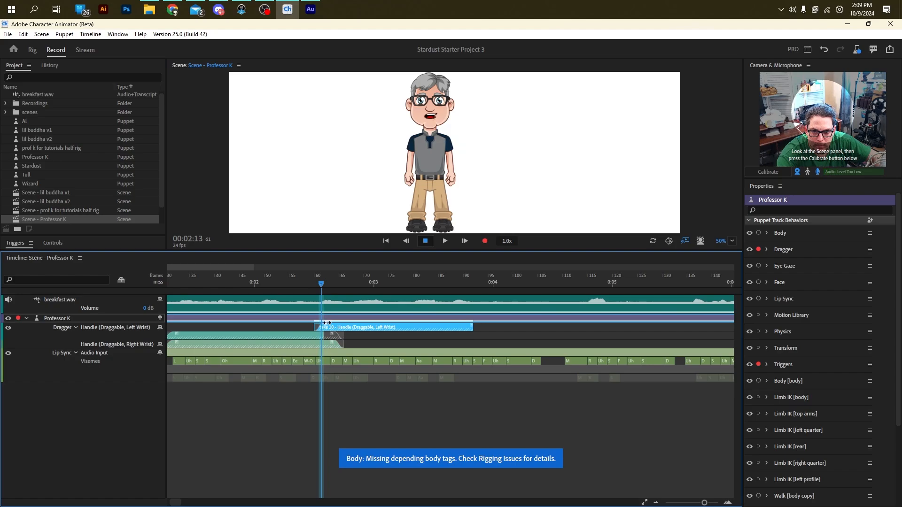
drag(328, 323, 333, 323)
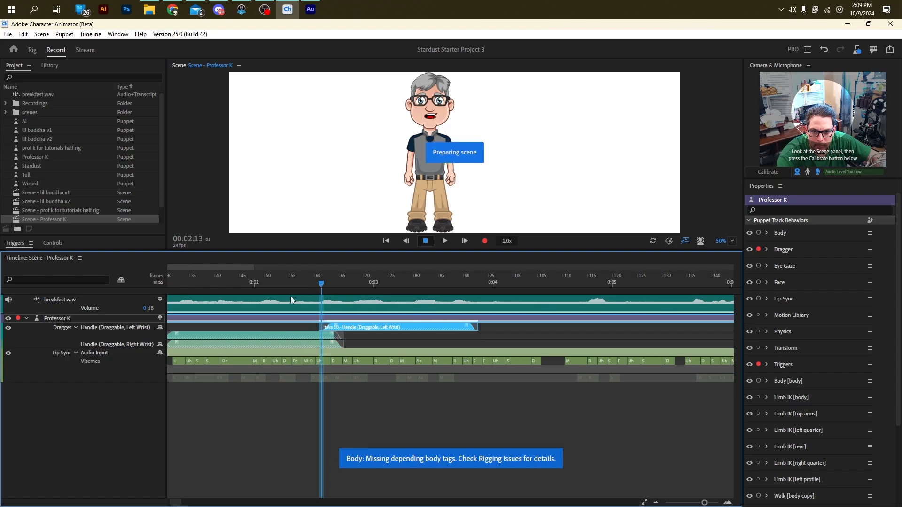
Step: Play the scene from frame 20 to review the change from hands on hips to raised left hand
drag(262, 282, 182, 280)
key(Left)
key(Left)
key(Left)
key(Left)
key(Left)
key(Left)
key(Left)
key(Left)
key(Left)
key(Left)
key(Left)
key(Left)
key(Left)
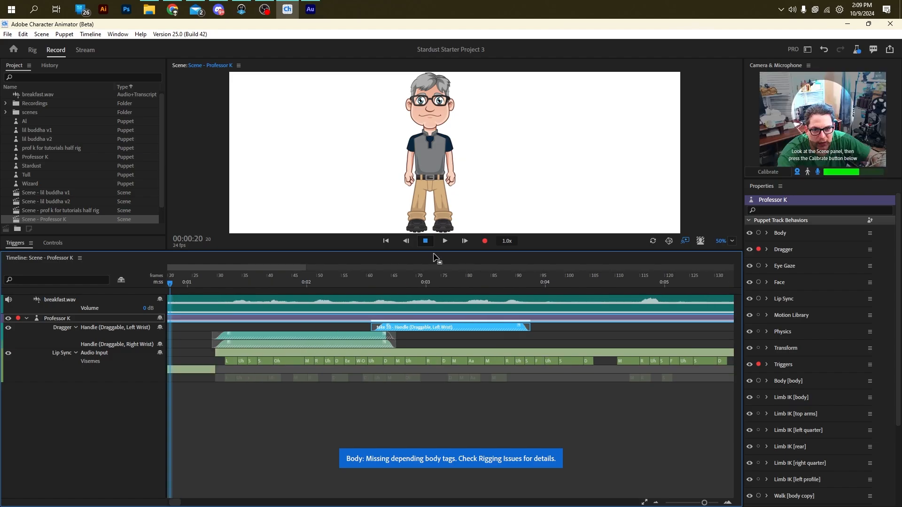
click(444, 241)
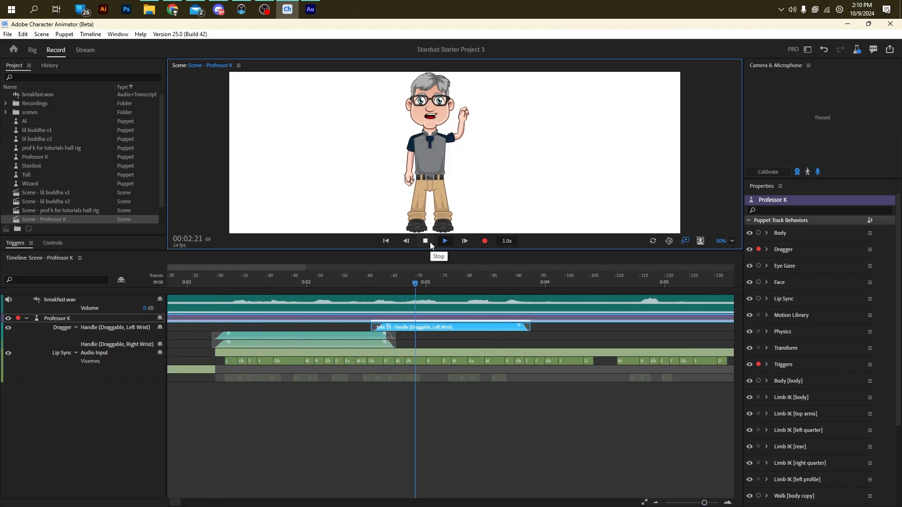
click(429, 241)
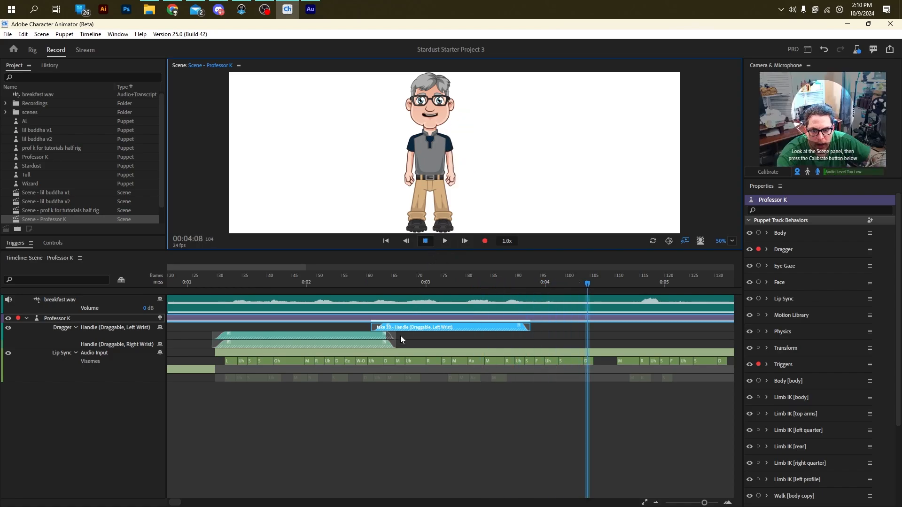
Step: Turn off Link Recording Selection and extend only the right wrist take to about frame 92, matching the raised-hand take's end
click(371, 344)
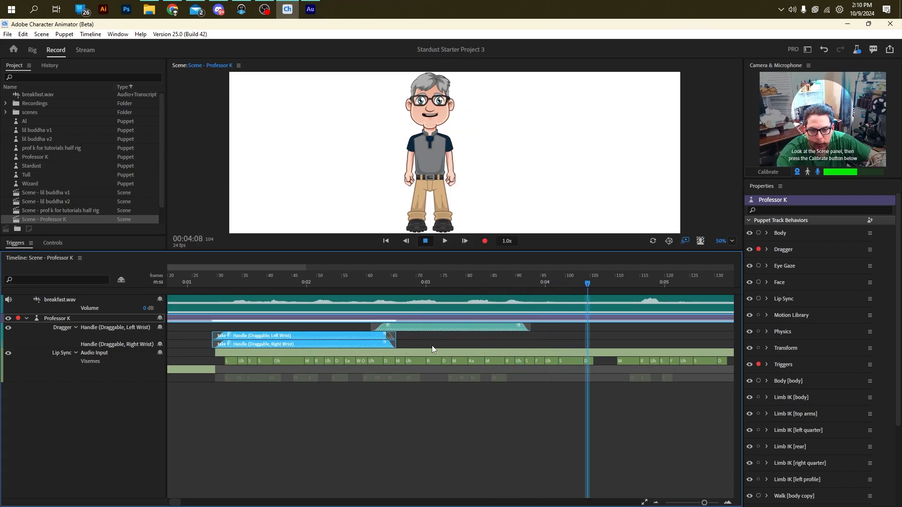
click(432, 345)
click(379, 345)
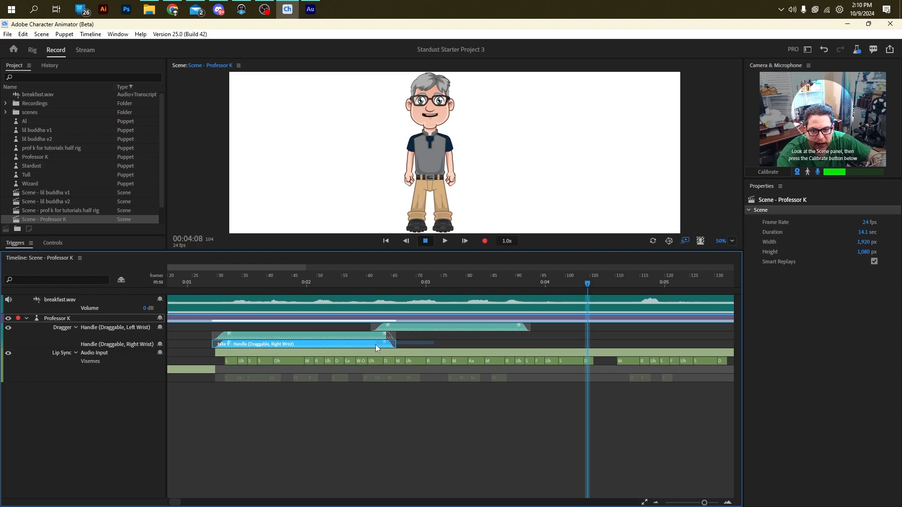
click(403, 350)
click(90, 34)
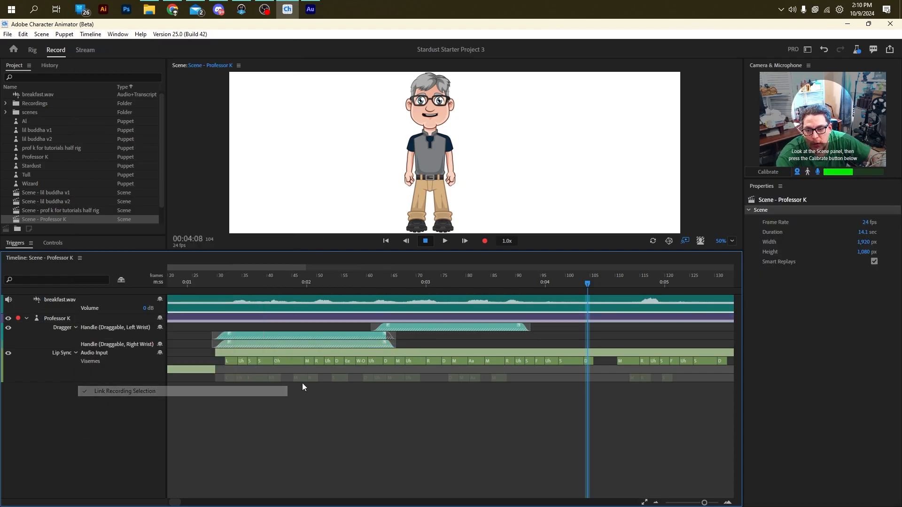
click(123, 392)
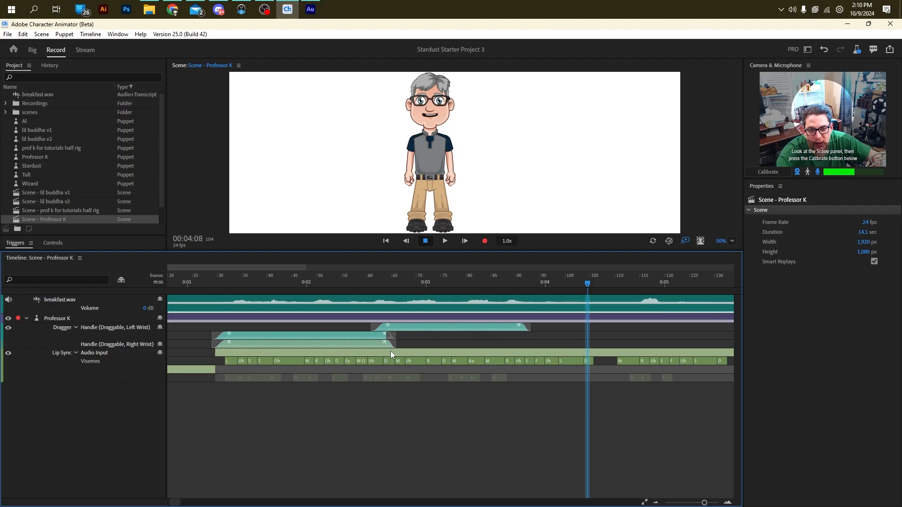
drag(394, 347, 530, 346)
Step: Play the scene from frame 28 to review the raised left hand with the right hand held on the hip
drag(303, 277, 204, 278)
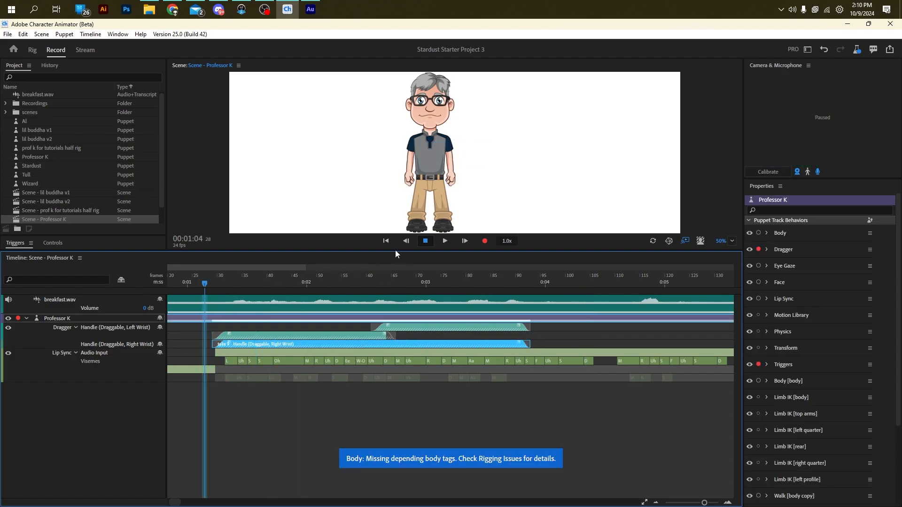
click(446, 242)
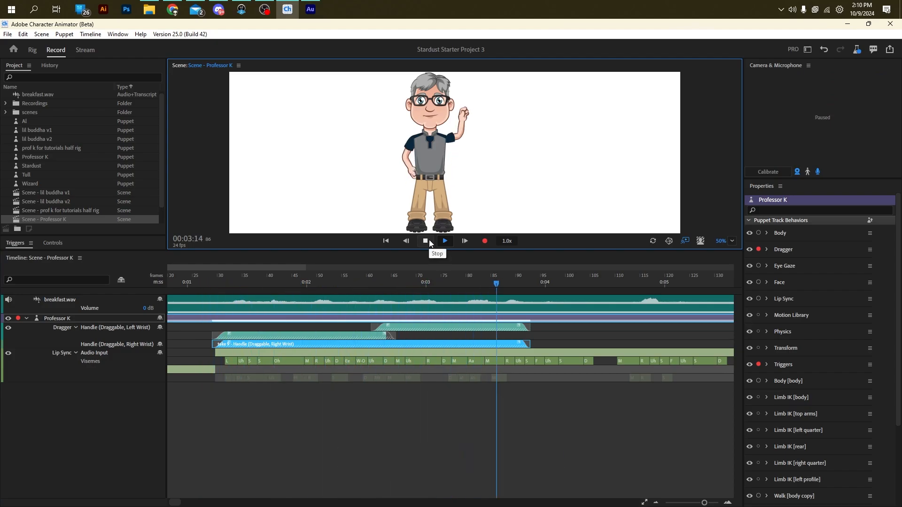
click(429, 240)
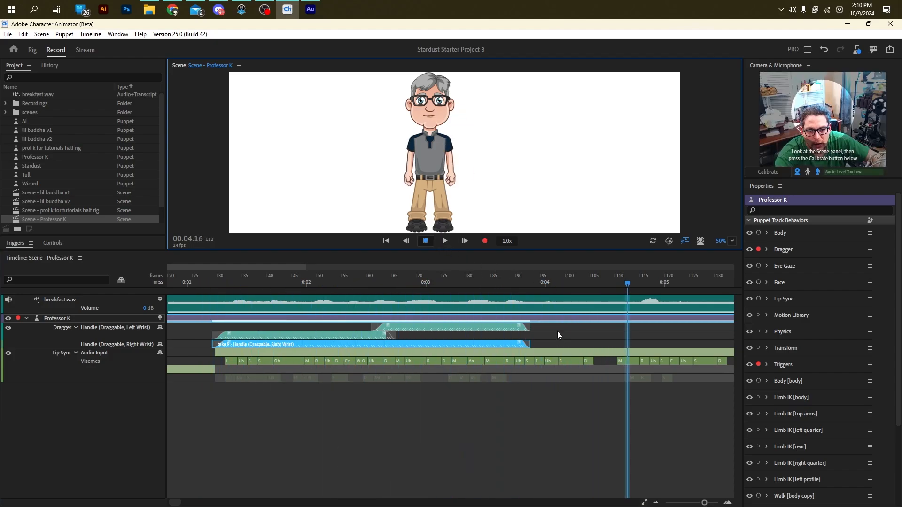
Step: Extend the raised left wrist take and the right wrist take to about frame 110, and scrub through the result
drag(554, 329, 618, 343)
drag(705, 503, 702, 503)
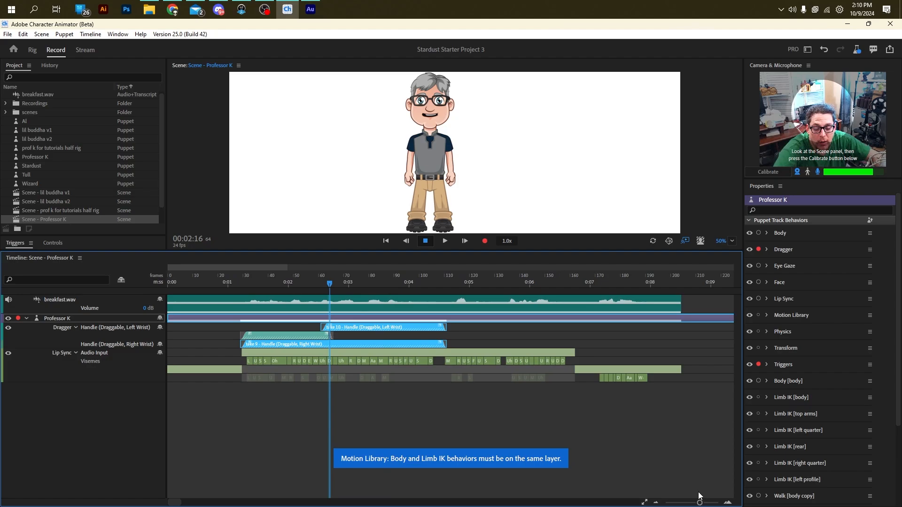
click(289, 284)
click(311, 284)
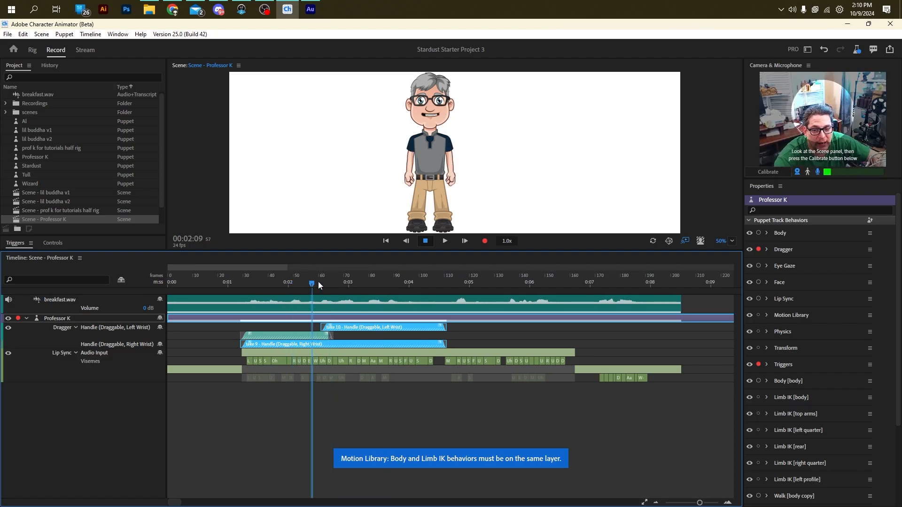
drag(317, 281, 442, 275)
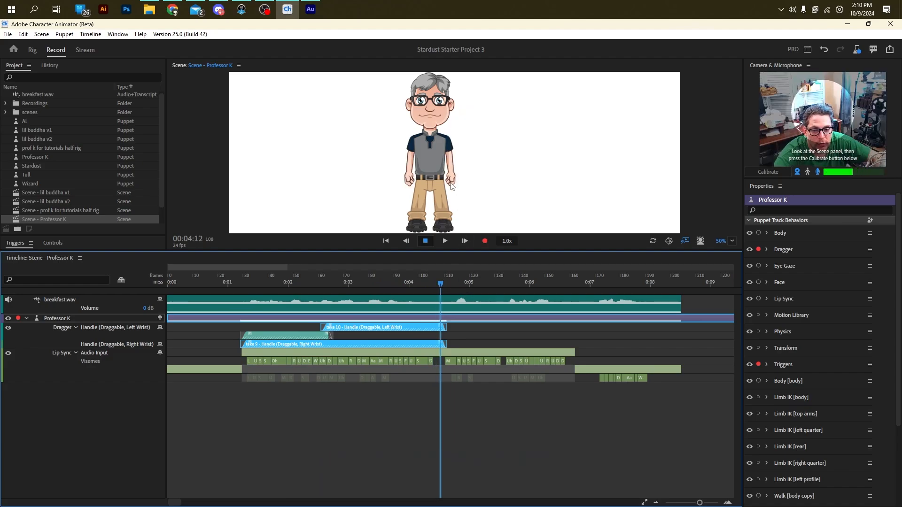
Step: Extend the earlier left wrist take and the right wrist take to about frame 170 to hold the hands-on-hips pose
click(331, 337)
drag(388, 337, 575, 334)
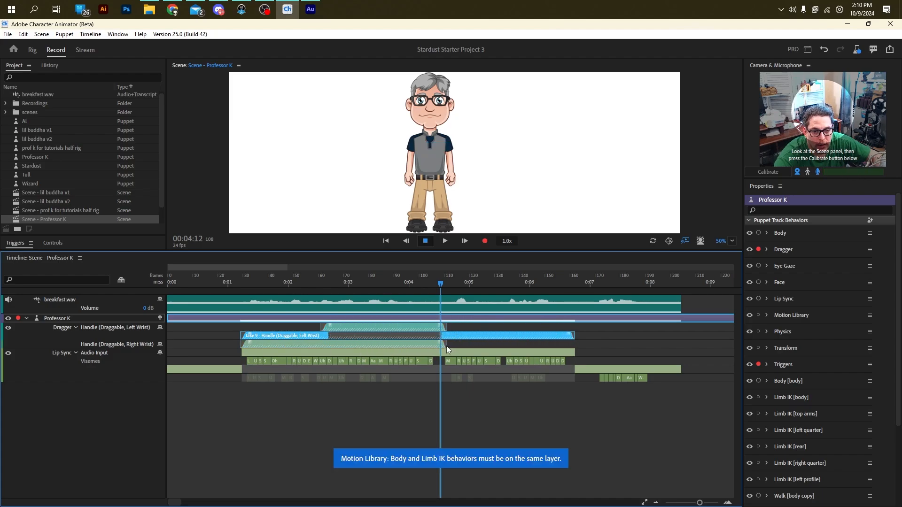
drag(445, 345, 574, 340)
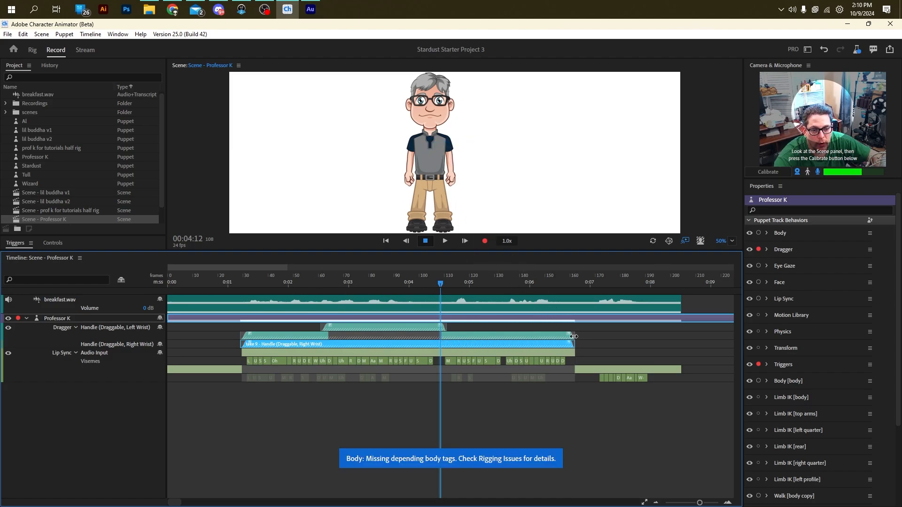
drag(574, 335, 596, 346)
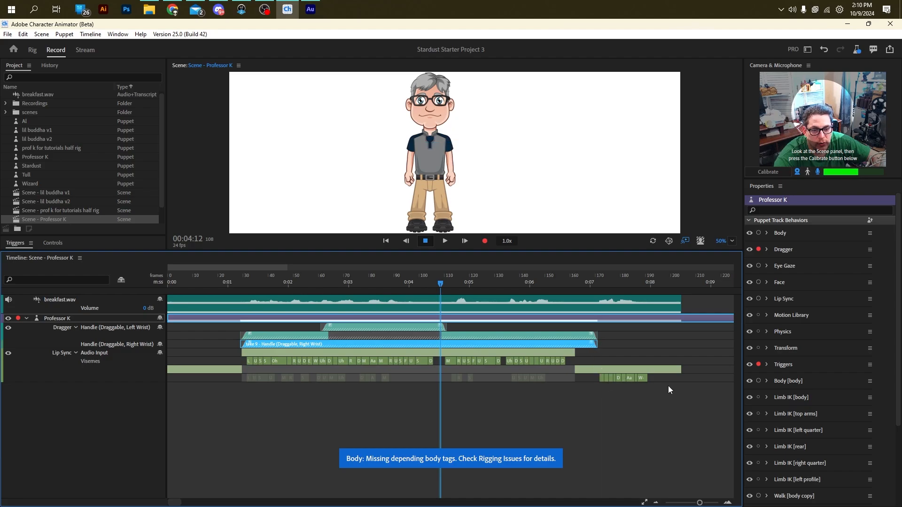
Step: Play the scene from frame 22 to review the hands-on-hips, raised-hand and hands-on-hips sequence
click(225, 279)
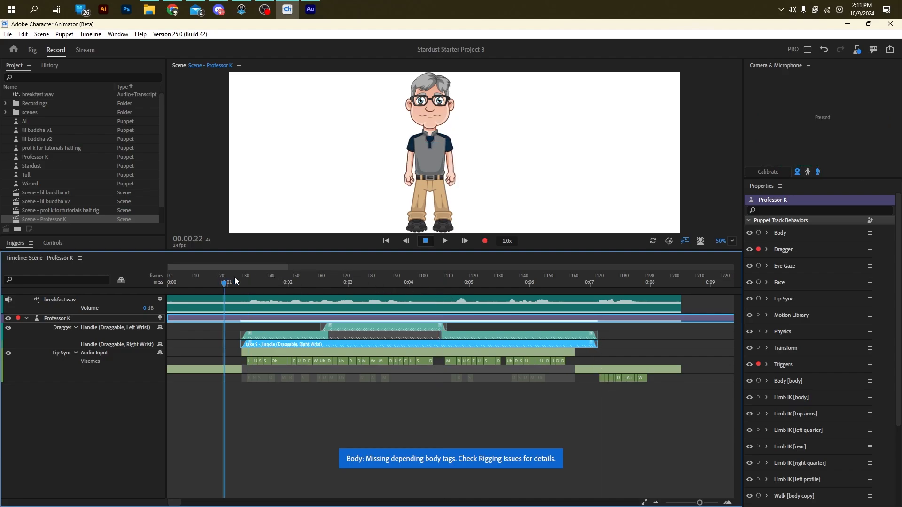
click(441, 242)
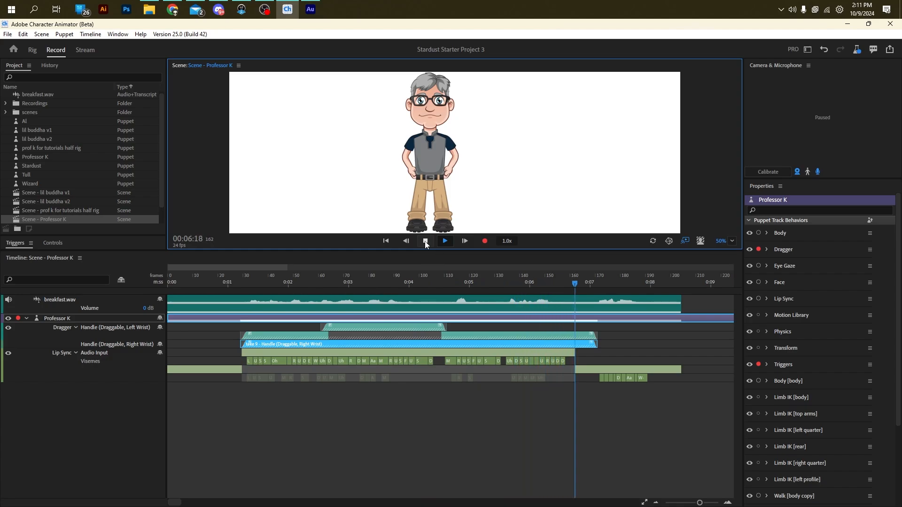
click(425, 243)
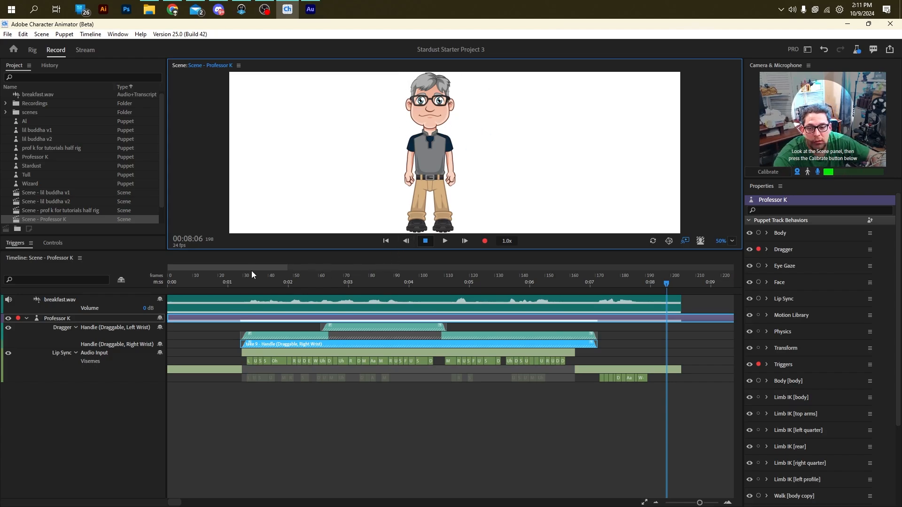
Step: Disarm the Dragger behavior with the playhead at frame 30 and enlarge the trigger list to show the right hands set
click(244, 282)
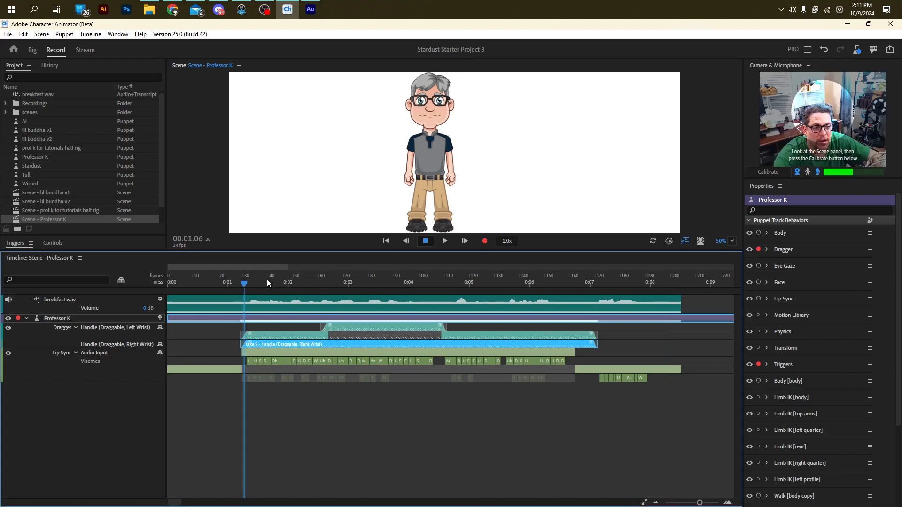
click(762, 249)
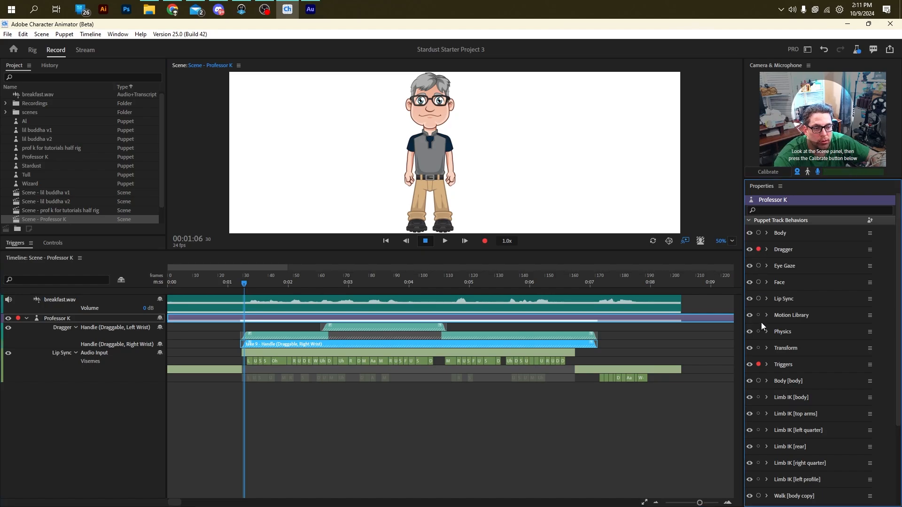
click(759, 250)
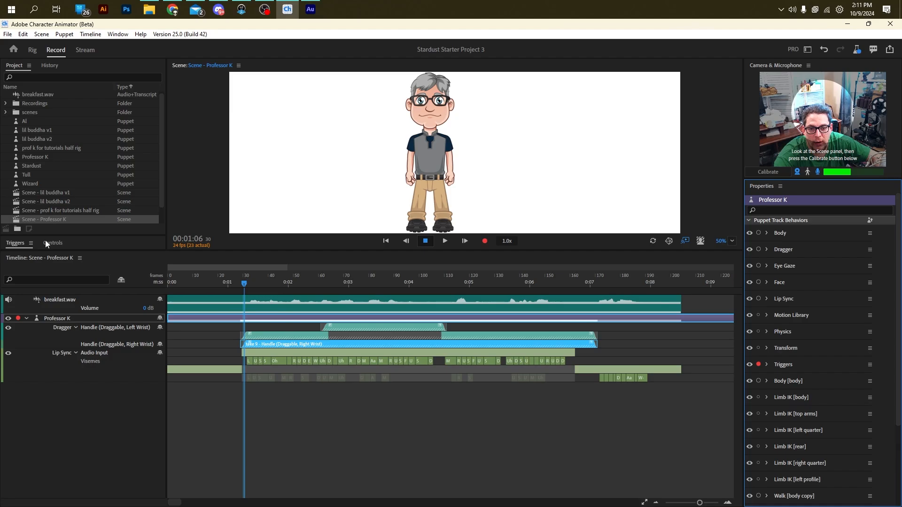
drag(44, 251, 46, 376)
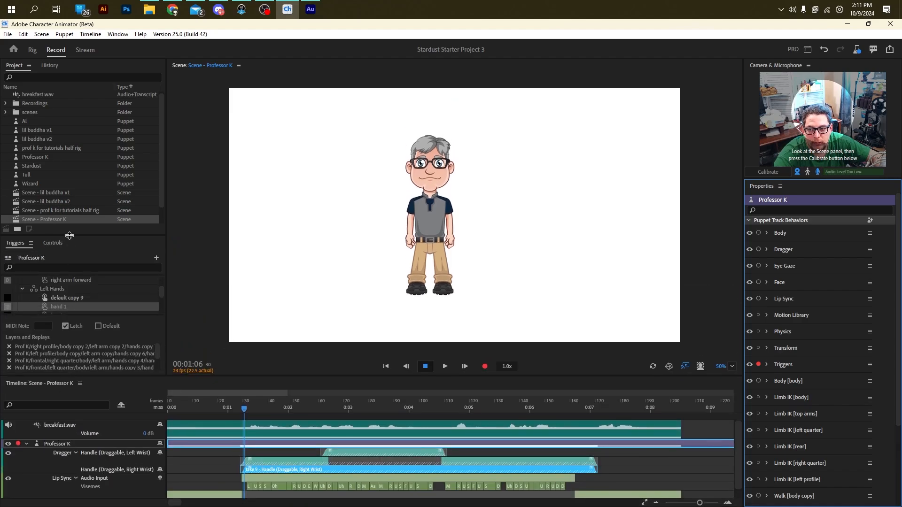
drag(69, 235, 86, 53)
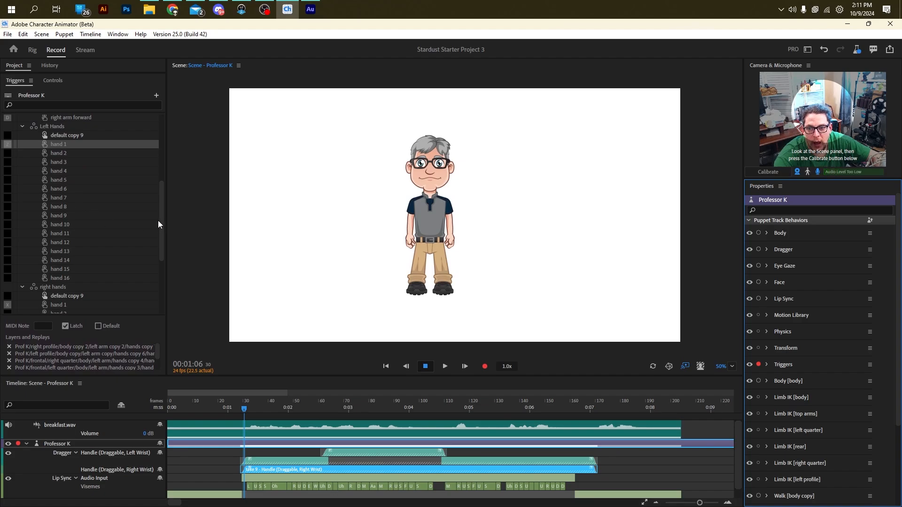
drag(158, 222, 158, 279)
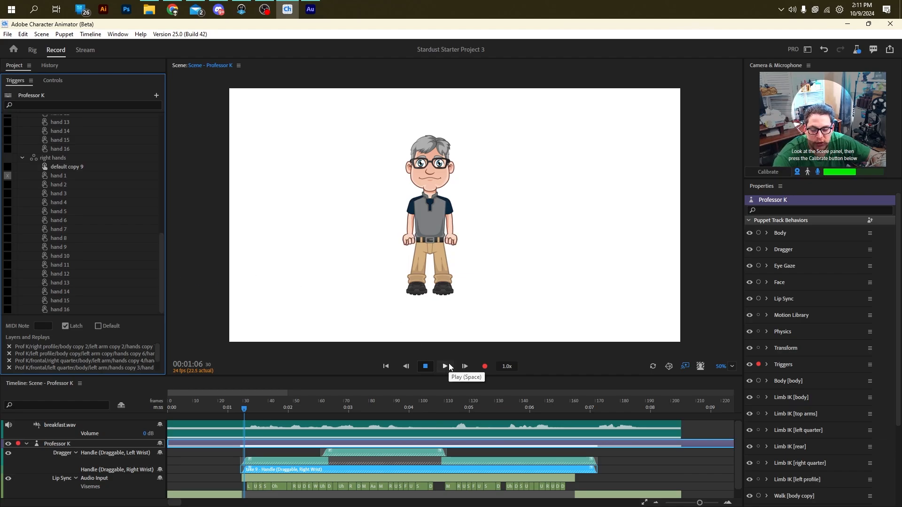
Step: Record a 1-frame Left Hands take of hand 1 at frame 30 and stretch it to the end of the audio
click(90, 35)
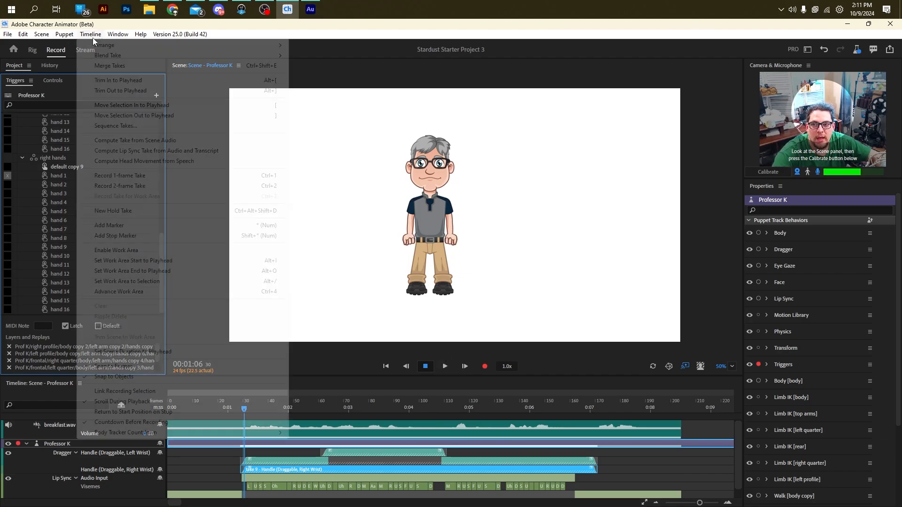
click(133, 176)
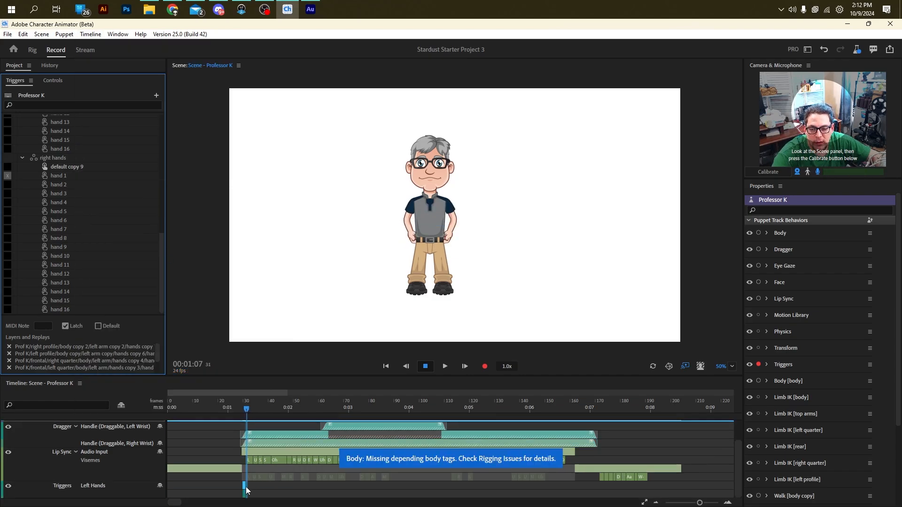
drag(246, 485, 682, 470)
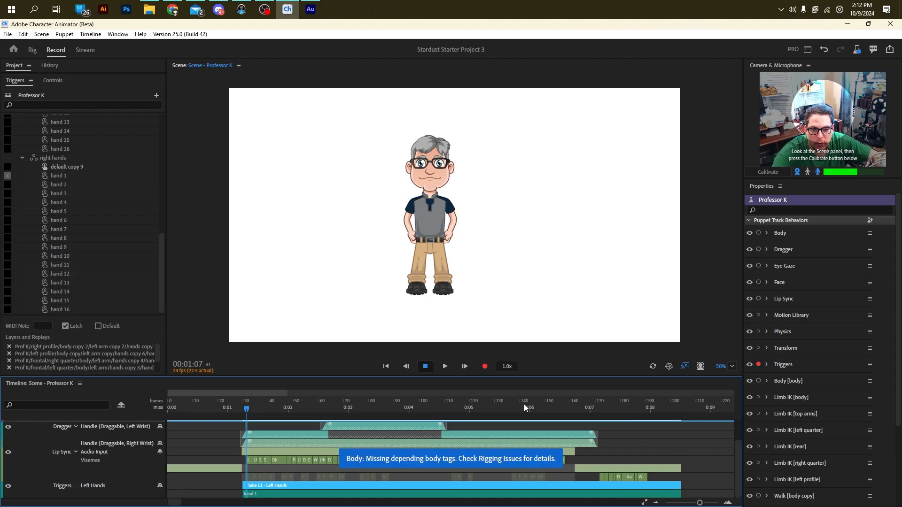
drag(526, 376, 521, 299)
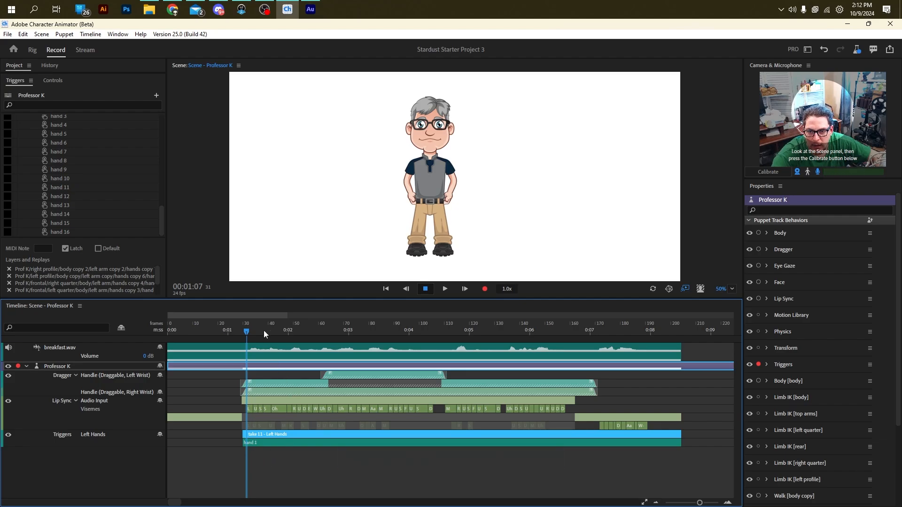
Step: Record a 1-frame right hands take of hand 1 at frame 30 and stretch it to the end of the audio
mouse_move(261, 333)
mouse_down()
mouse_move(306, 332)
mouse_move(244, 332)
mouse_up()
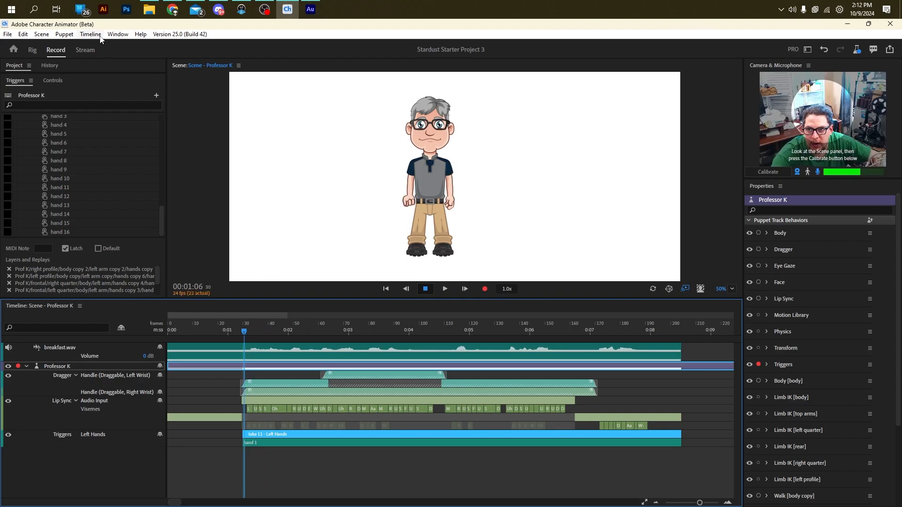
click(90, 34)
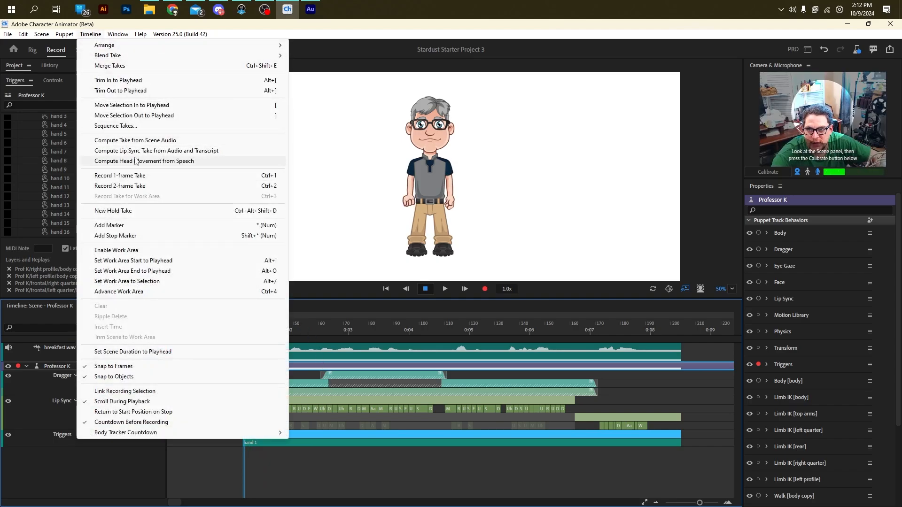
click(134, 176)
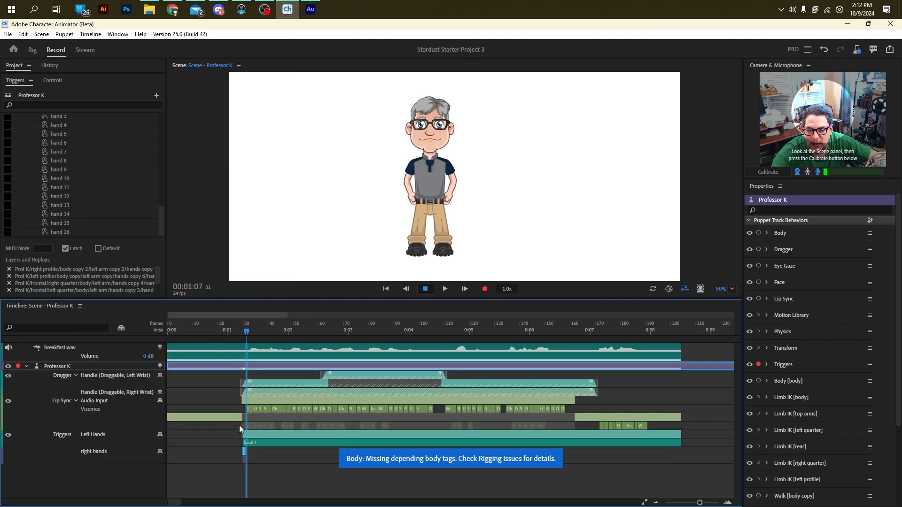
drag(245, 452, 682, 454)
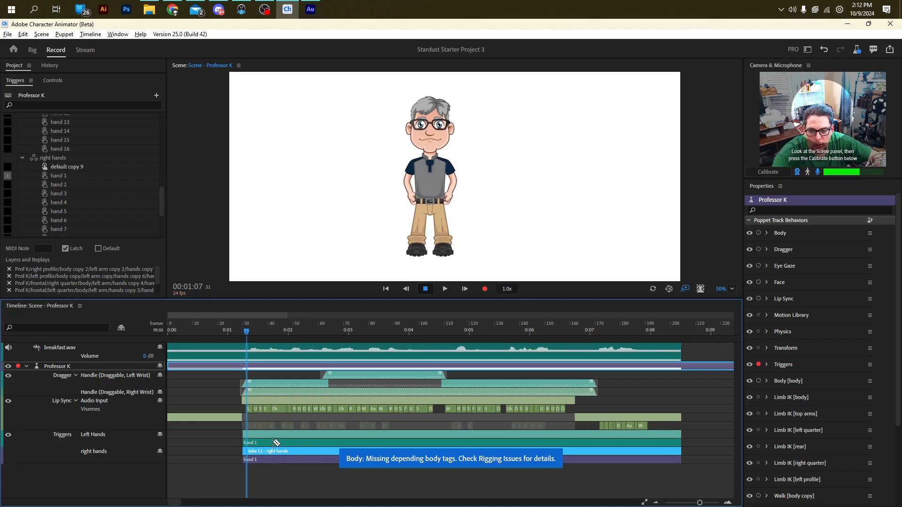
Step: Split the Left Hands trigger at about frames 65 and 110, matching the raised-hand take's start and end
click(279, 443)
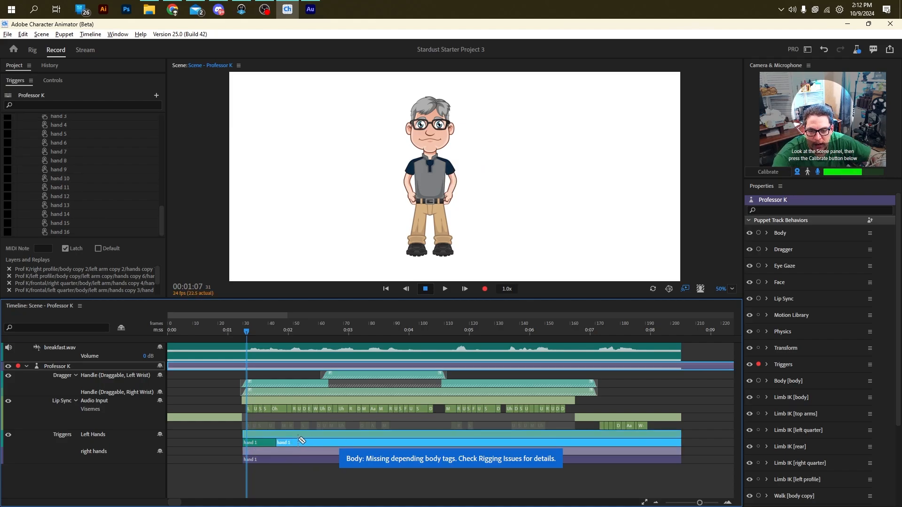
click(335, 451)
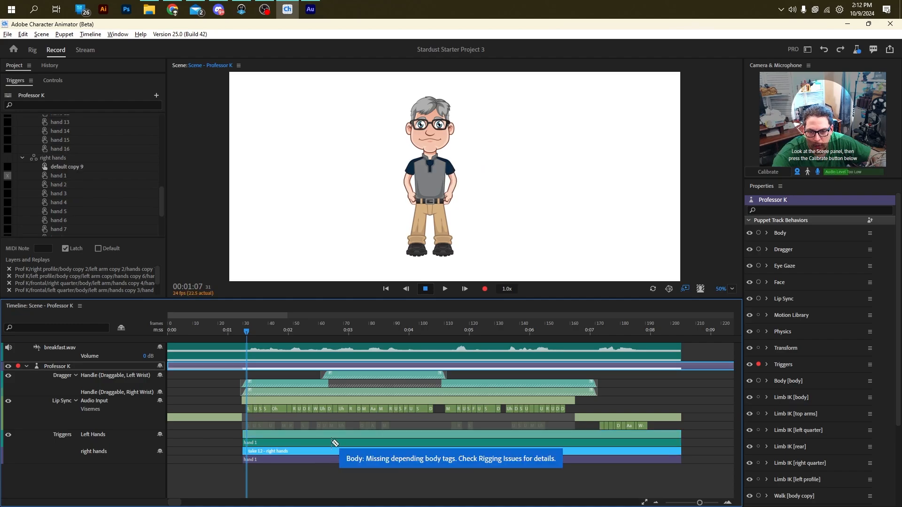
click(335, 443)
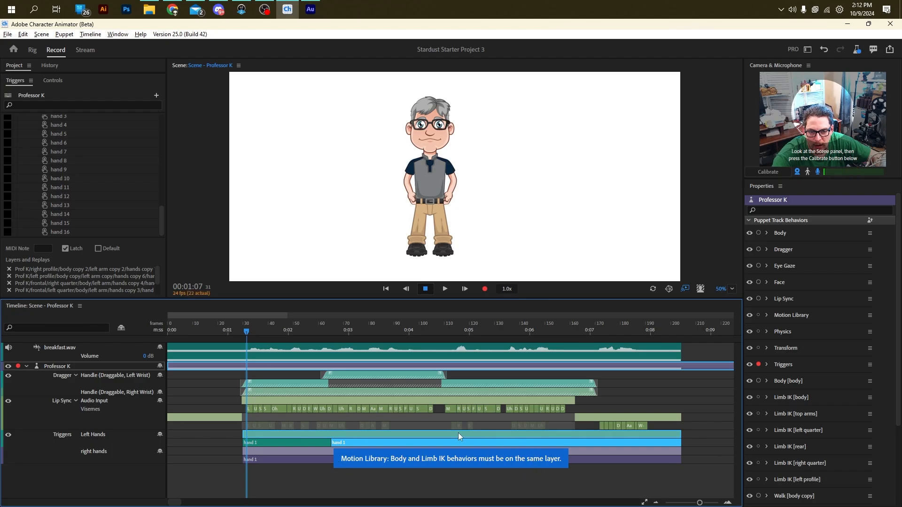
click(445, 443)
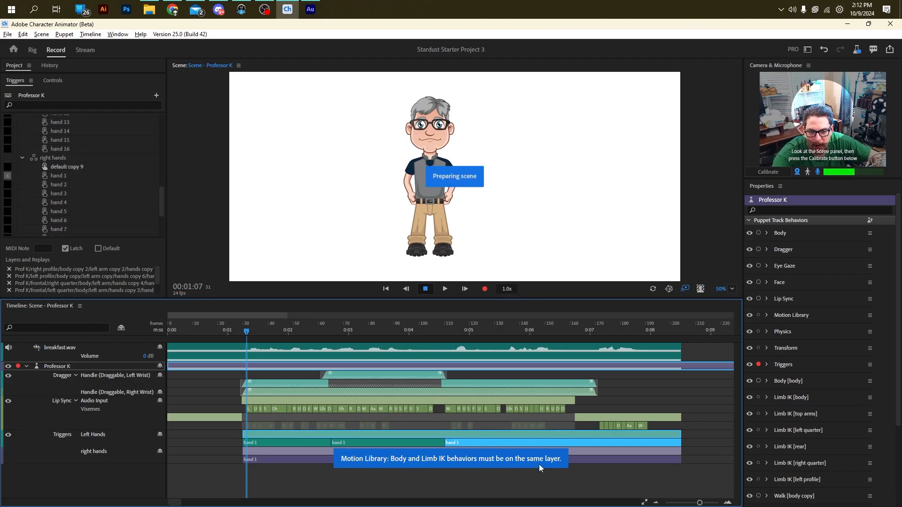
Step: Try hand 7 on the middle Left Hands segment, check it near frame 72, and switch the segment to hand 5
right_click(407, 443)
click(436, 329)
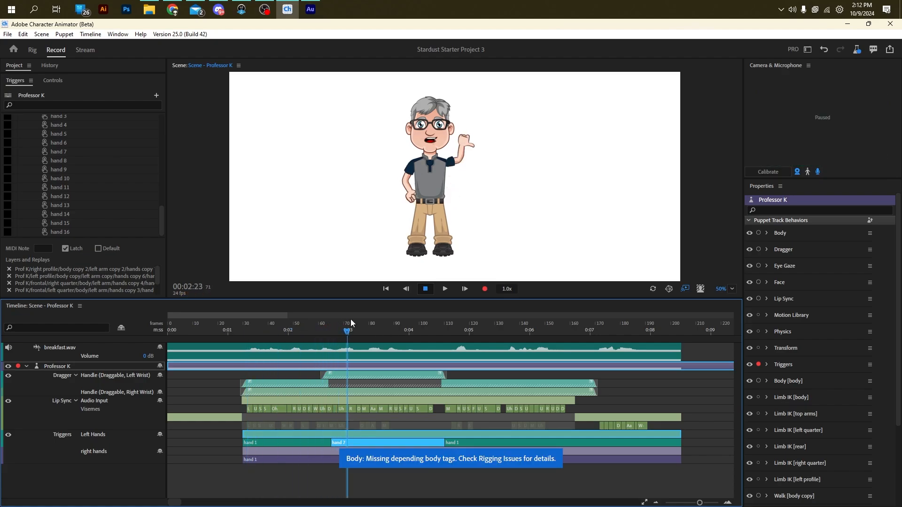
right_click(379, 447)
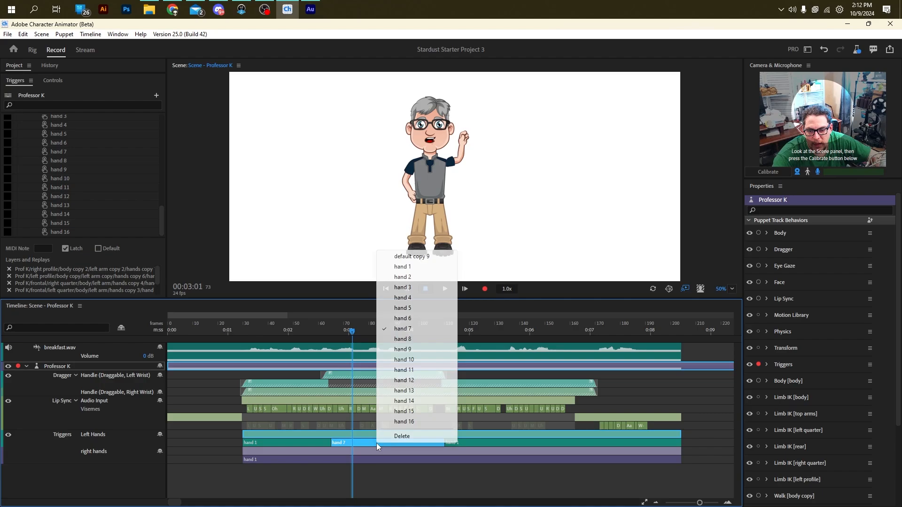
click(409, 308)
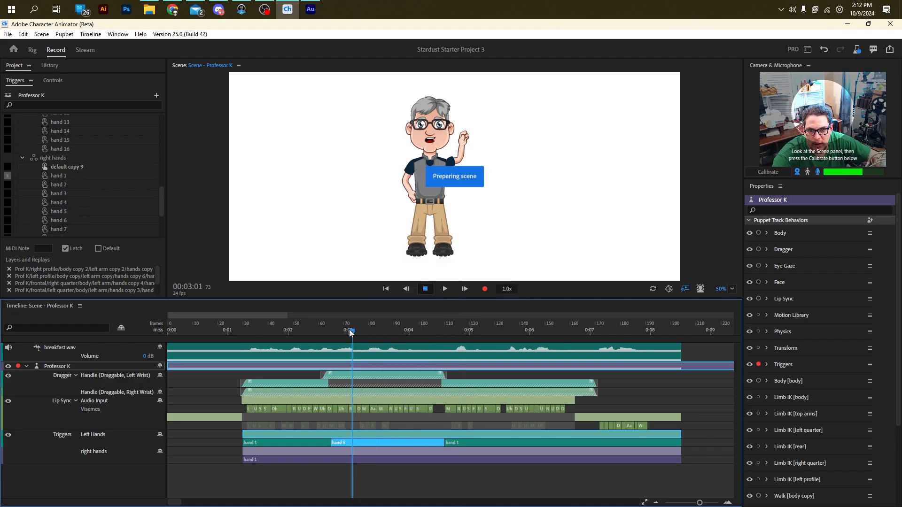
Step: Change the right hands trigger to default copy 9 and play the scene from frame 32 to review the hand swaps
drag(350, 333, 250, 338)
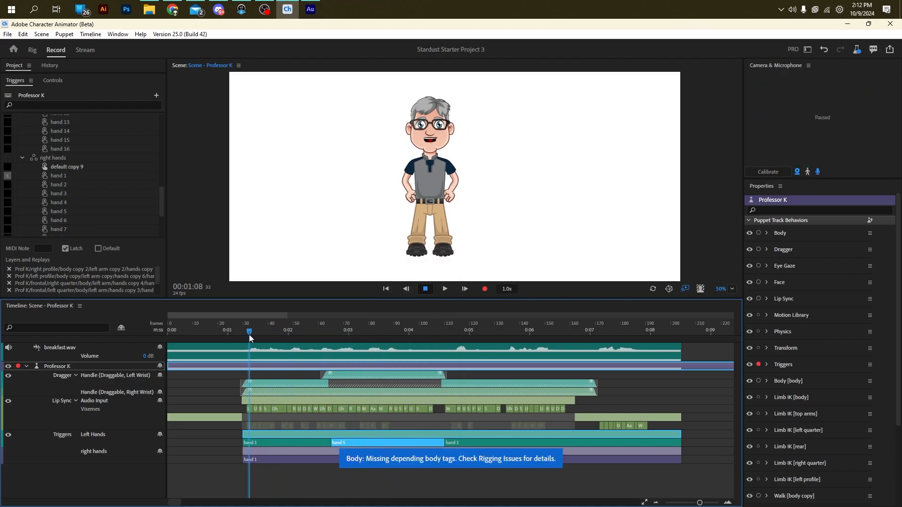
right_click(272, 464)
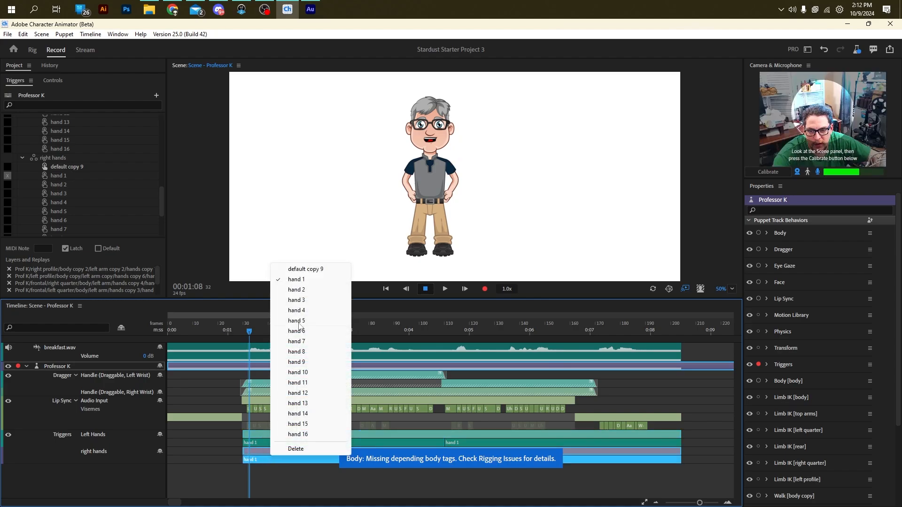
click(309, 269)
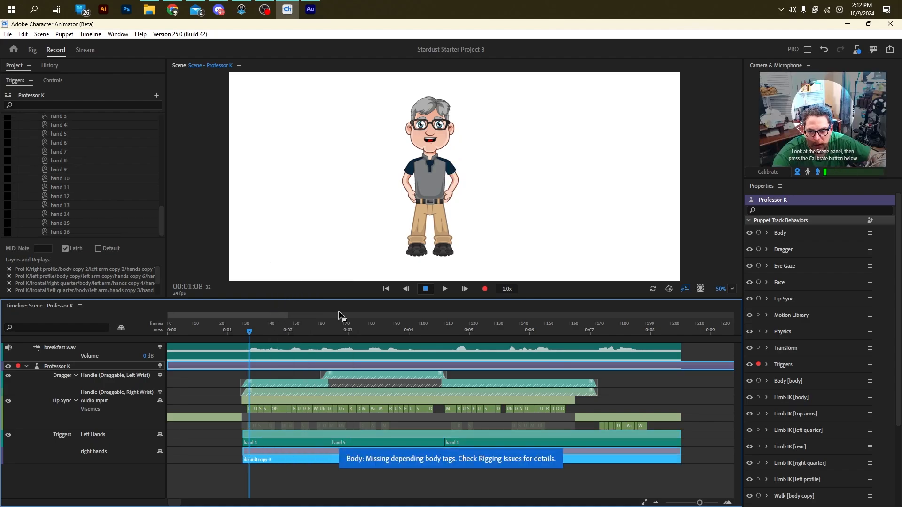
click(445, 289)
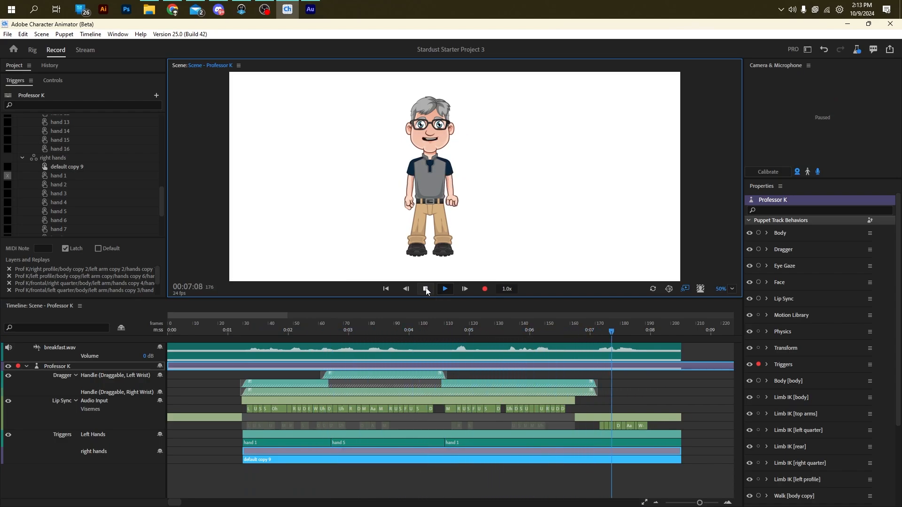
click(425, 289)
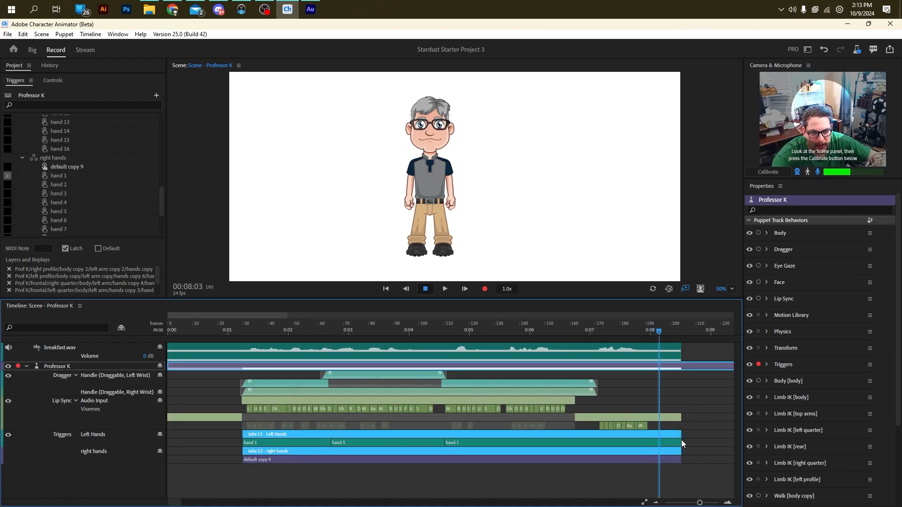
Step: Trim both hand trigger takes to end near frame 169 and change the first and last Left Hands segments to default copy 9
drag(673, 435, 592, 438)
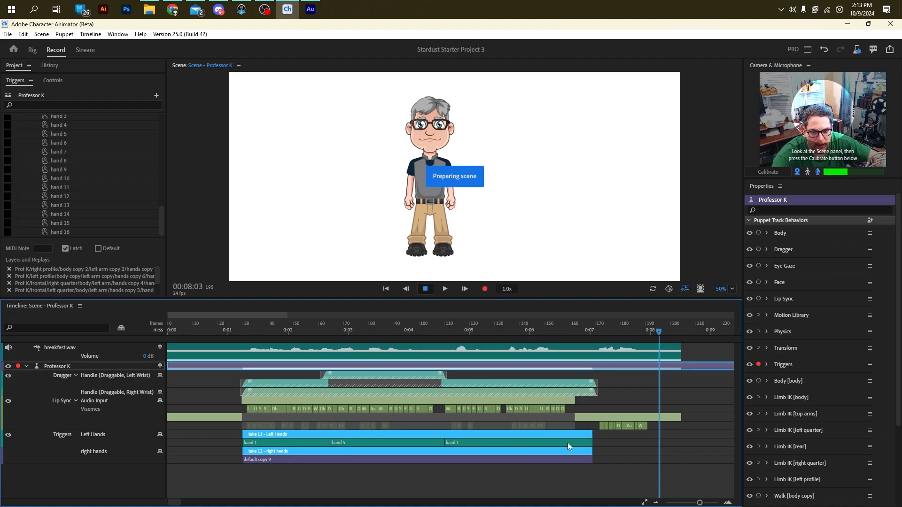
right_click(285, 445)
click(285, 443)
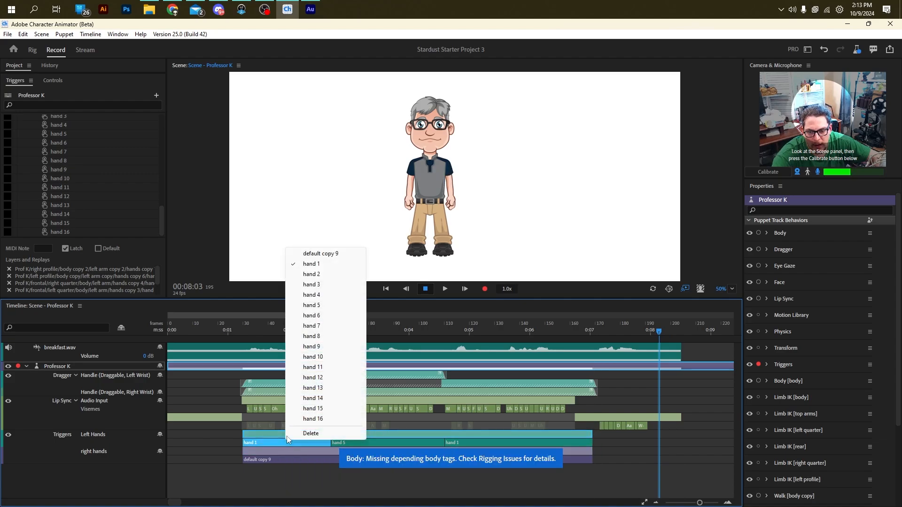
click(304, 255)
click(464, 442)
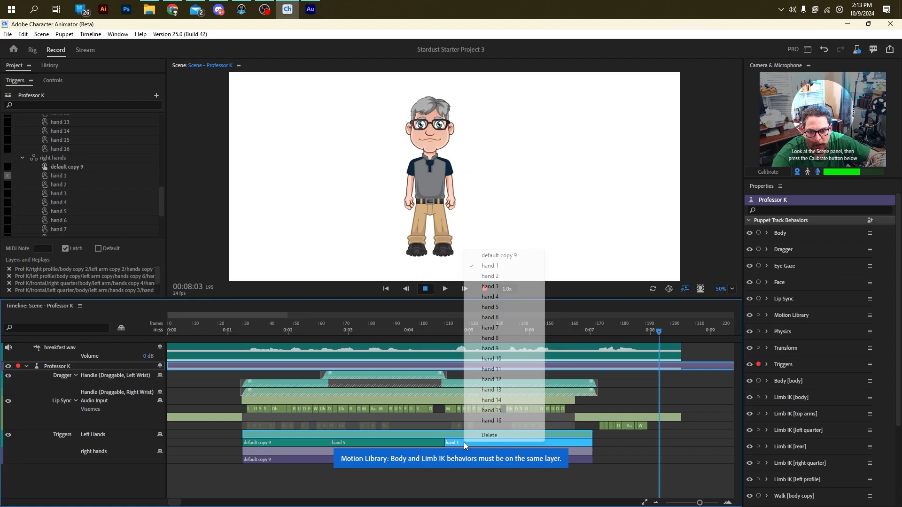
click(486, 256)
click(242, 326)
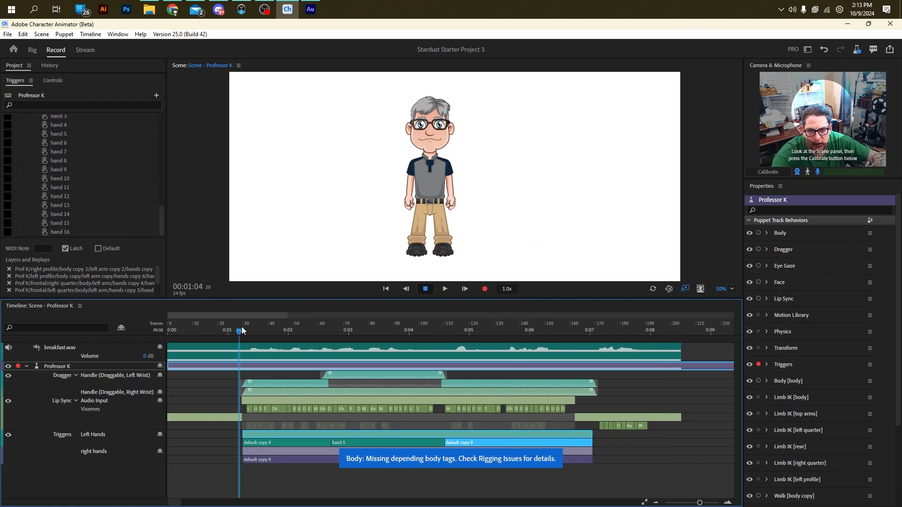
click(443, 324)
drag(579, 338, 605, 340)
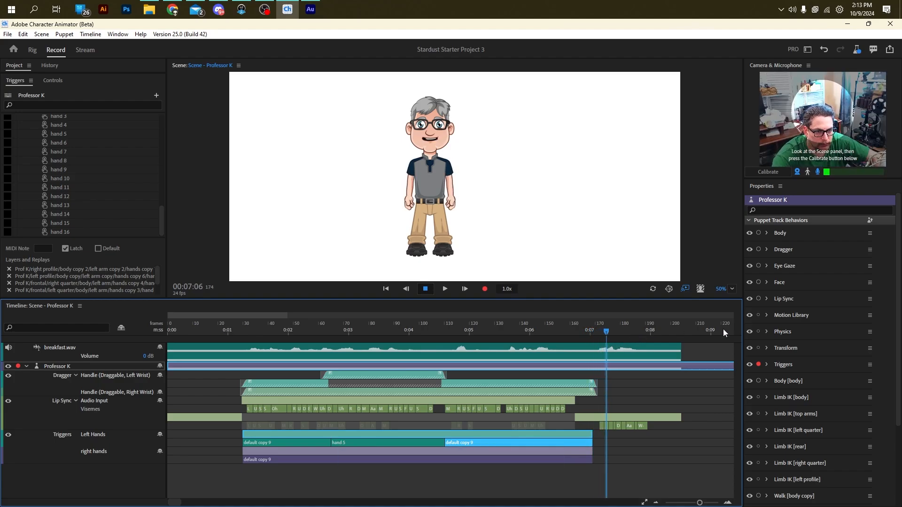
Step: Disarm the Triggers behavior, return to frame 28 and arm Face for recording
click(758, 365)
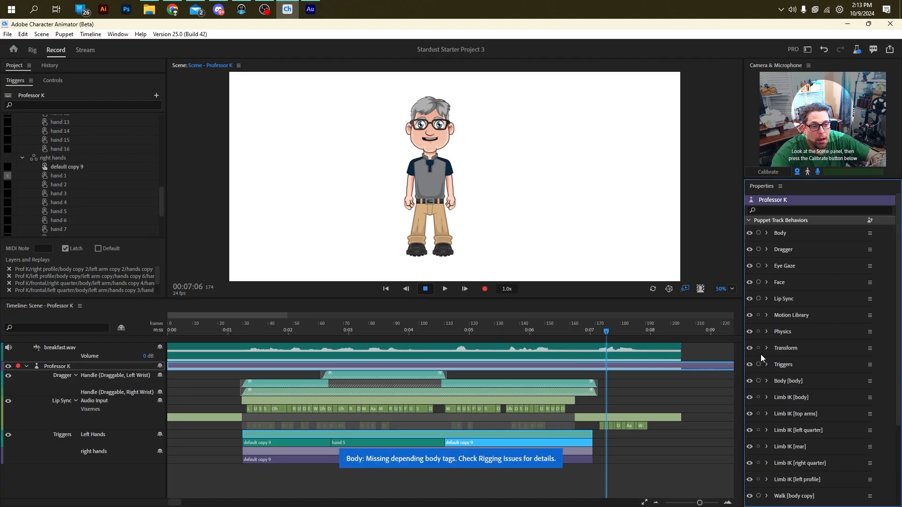
drag(606, 331, 239, 331)
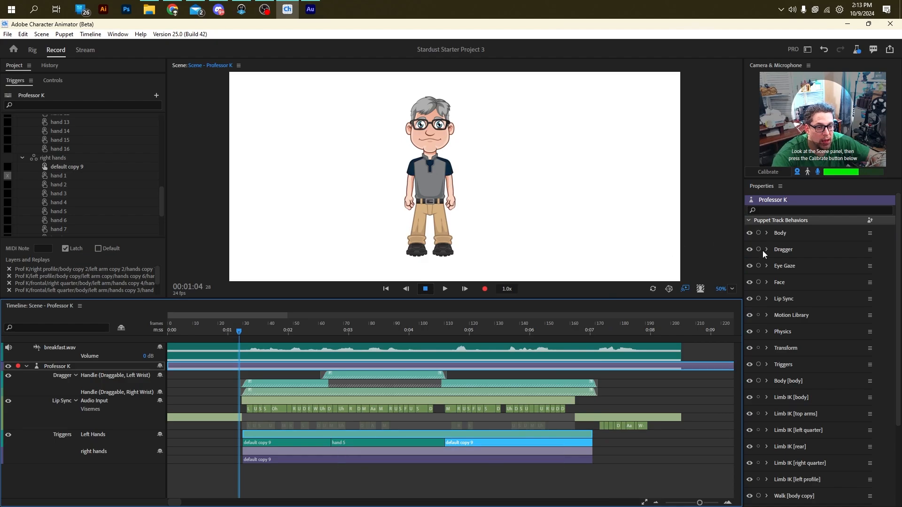
click(758, 283)
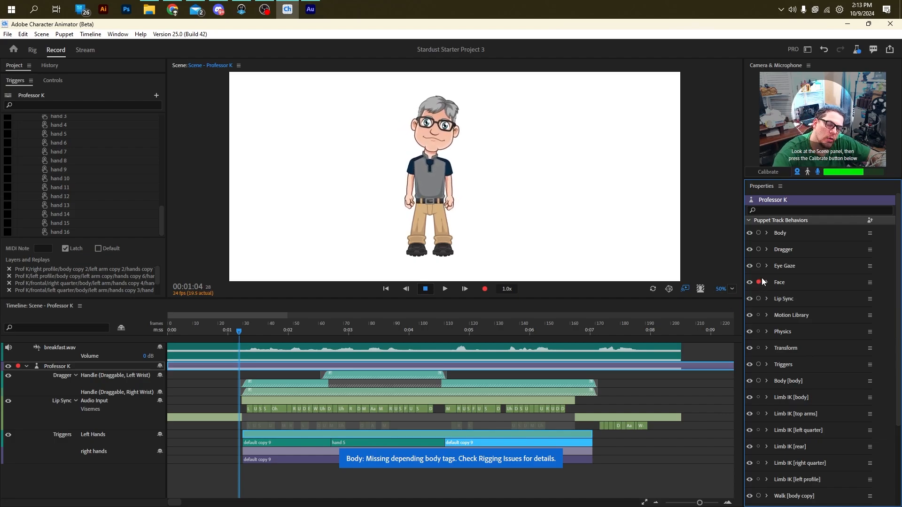
click(758, 283)
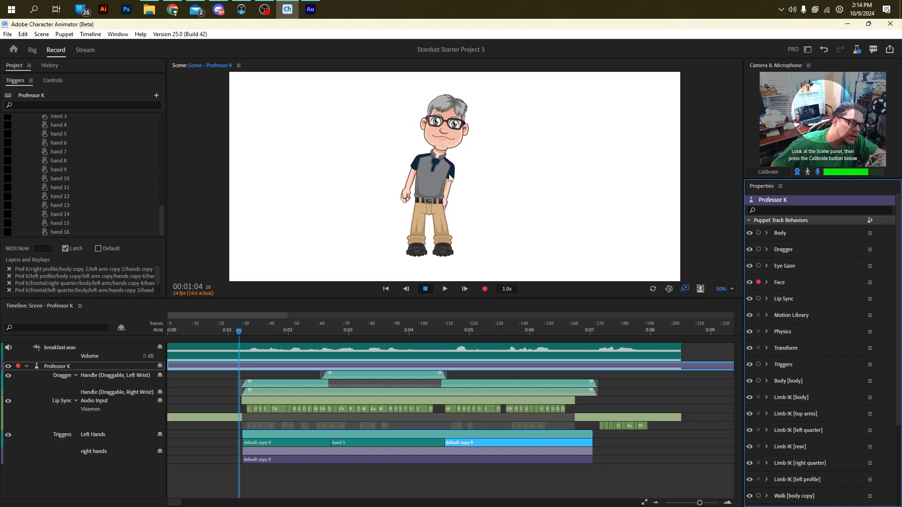
click(443, 204)
key(x)
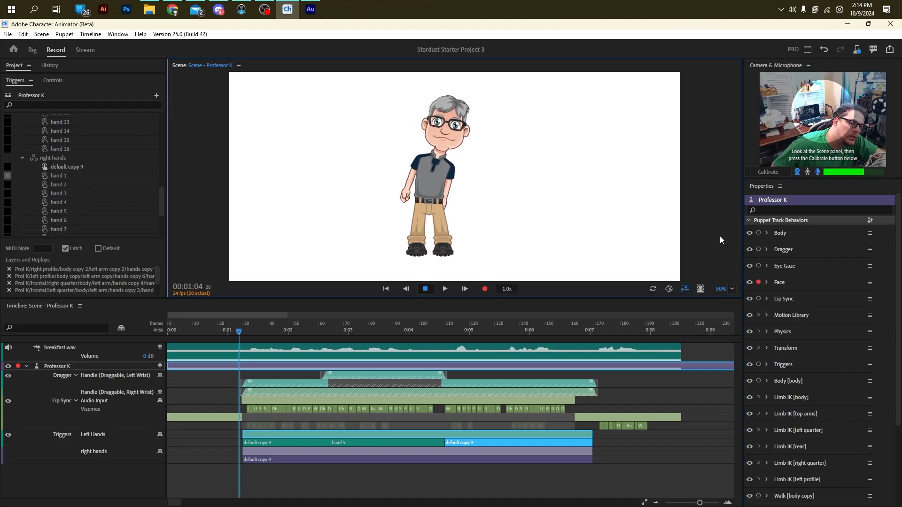
Step: Arm Dragger alongside Face and try posing the left arm raised, out to the side and back down
click(758, 250)
drag(495, 234, 498, 165)
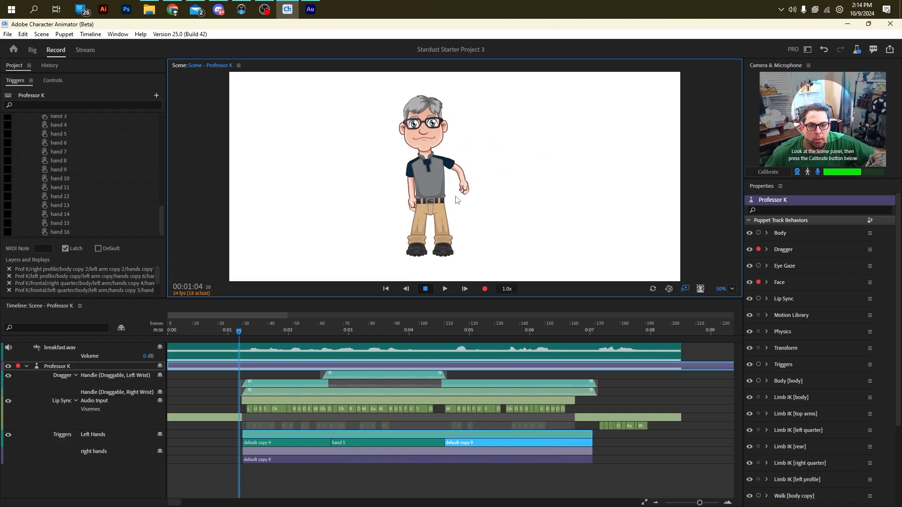
mouse_move(448, 207)
mouse_down()
mouse_move(485, 162)
mouse_move(452, 200)
mouse_move(483, 227)
mouse_move(484, 203)
mouse_move(441, 211)
mouse_up()
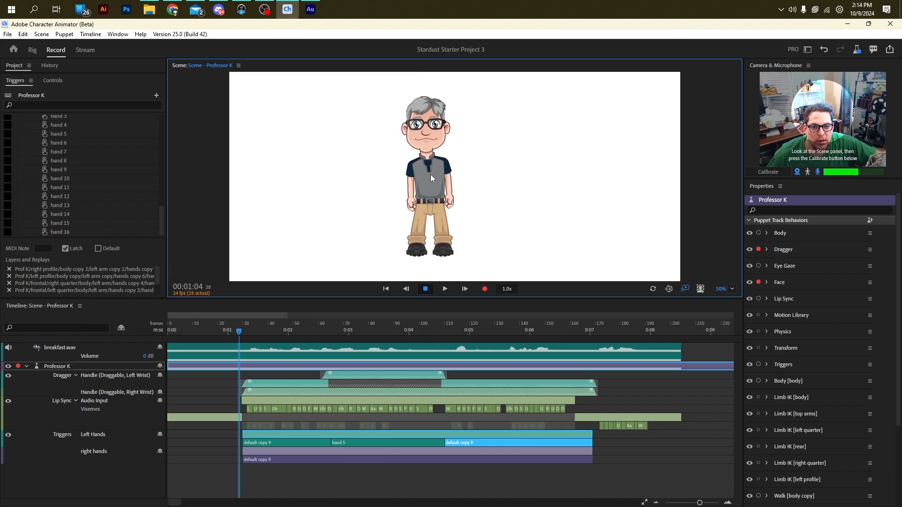
drag(449, 219, 619, 116)
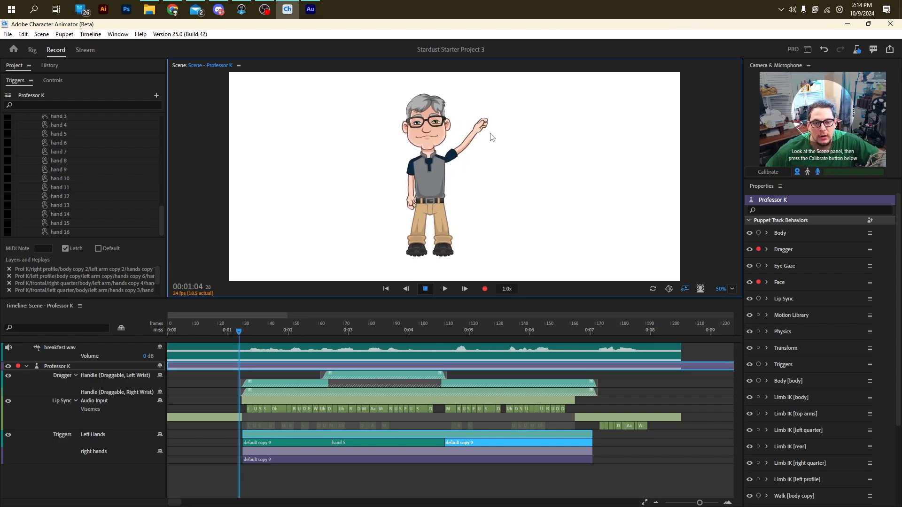
drag(490, 133, 501, 171)
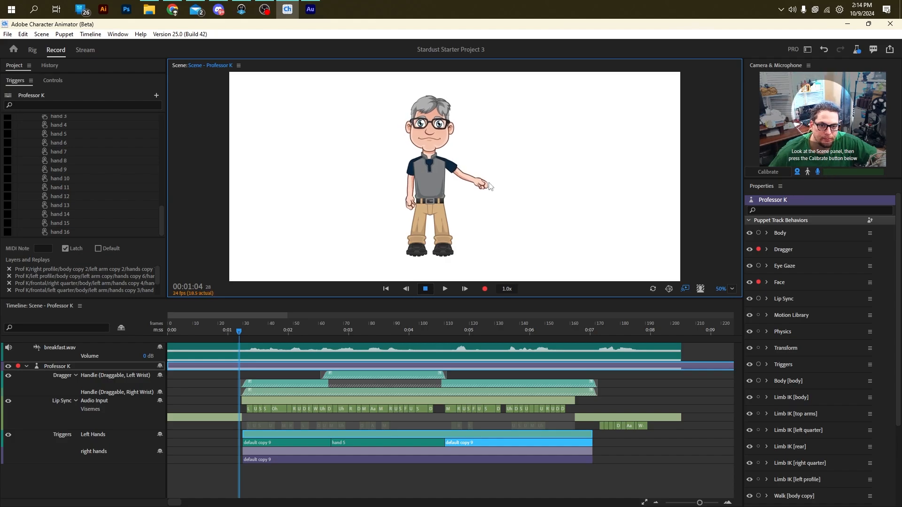
drag(486, 185, 449, 207)
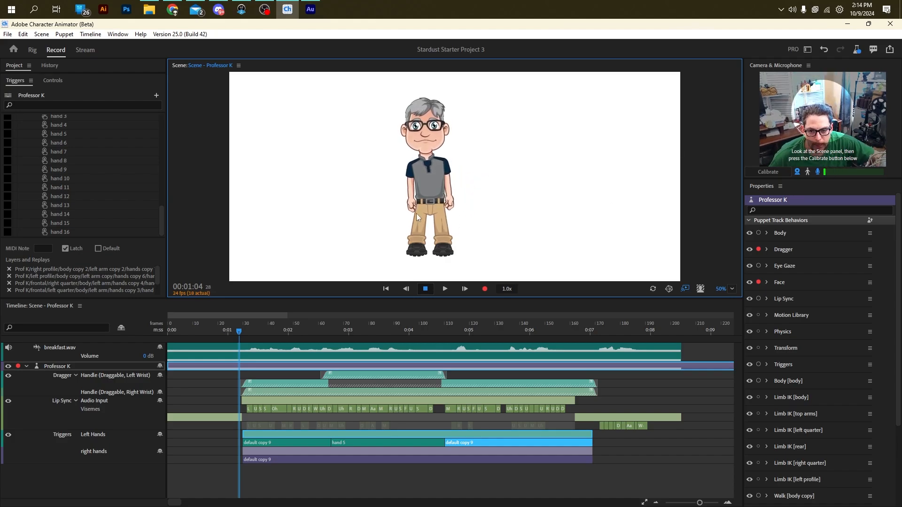
Step: Disarm Dragger, refresh the scene and calibrate the camera's rest pose
click(758, 250)
click(653, 290)
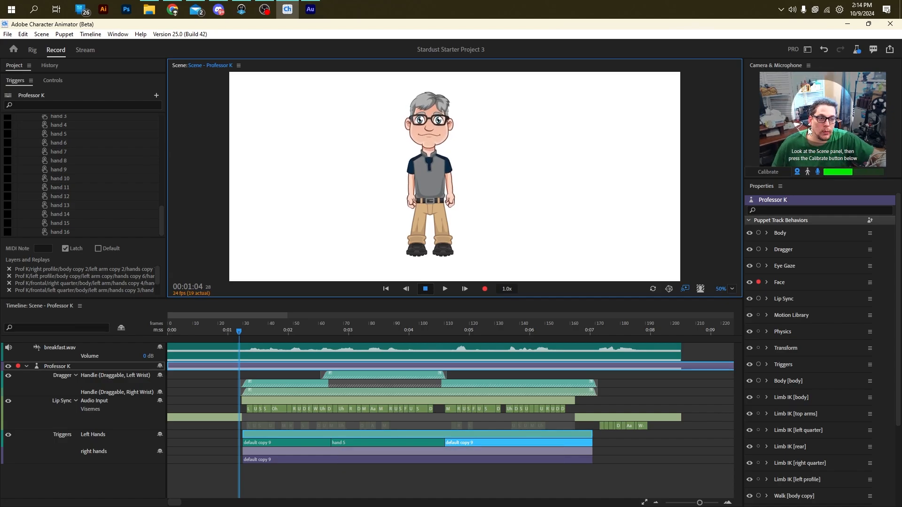
click(762, 171)
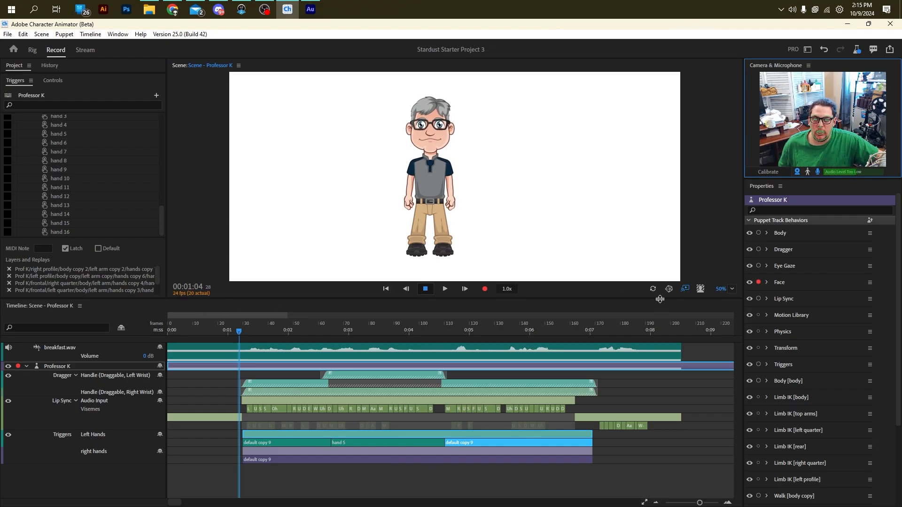
Step: Record a Face take with microphone audio from frame 28 to the end of breakfast.wav, and undo the recording
click(482, 288)
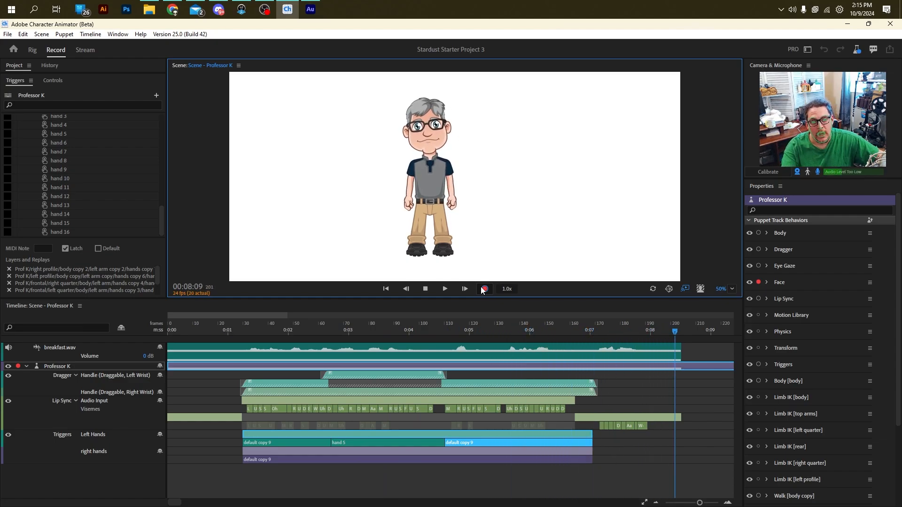
click(484, 288)
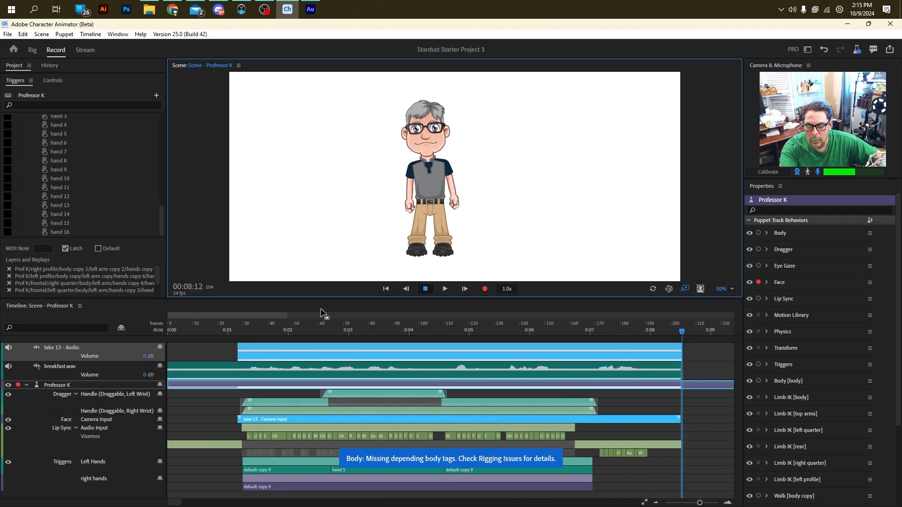
key(ctrl+z)
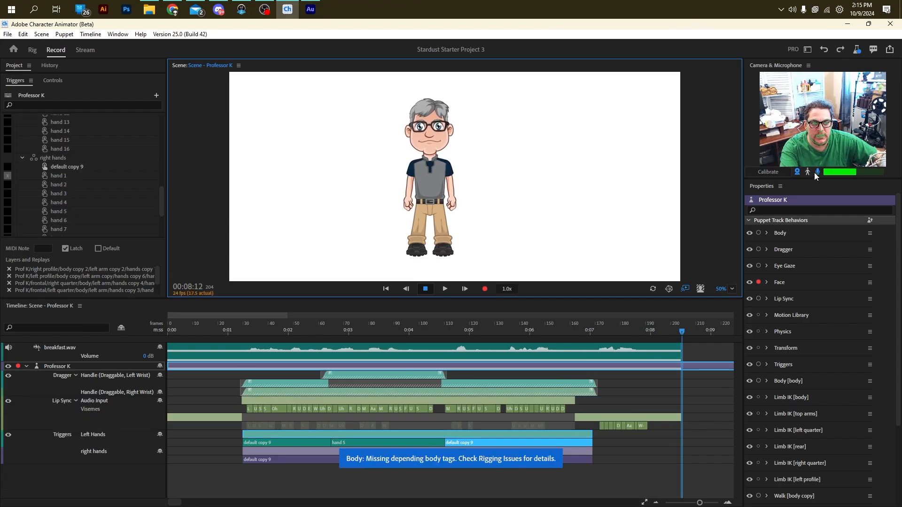
key(ctrl+shift+z)
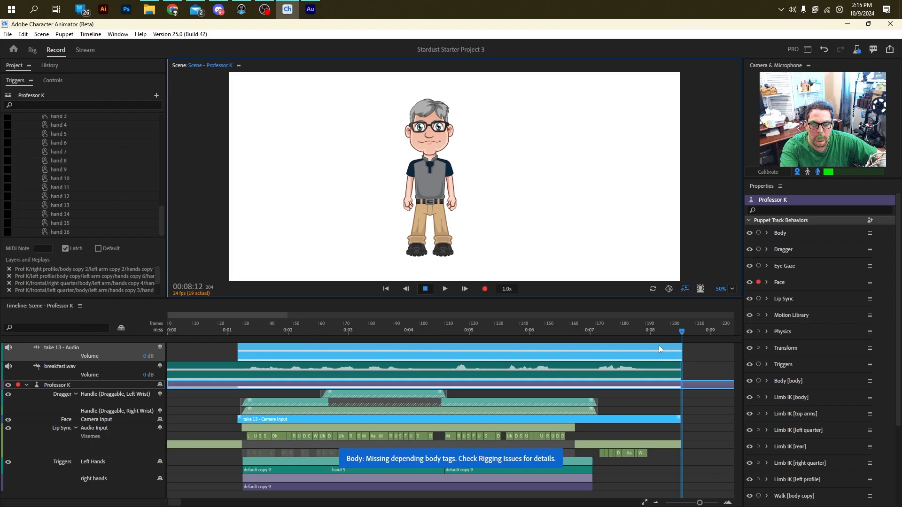
key(ctrl+z)
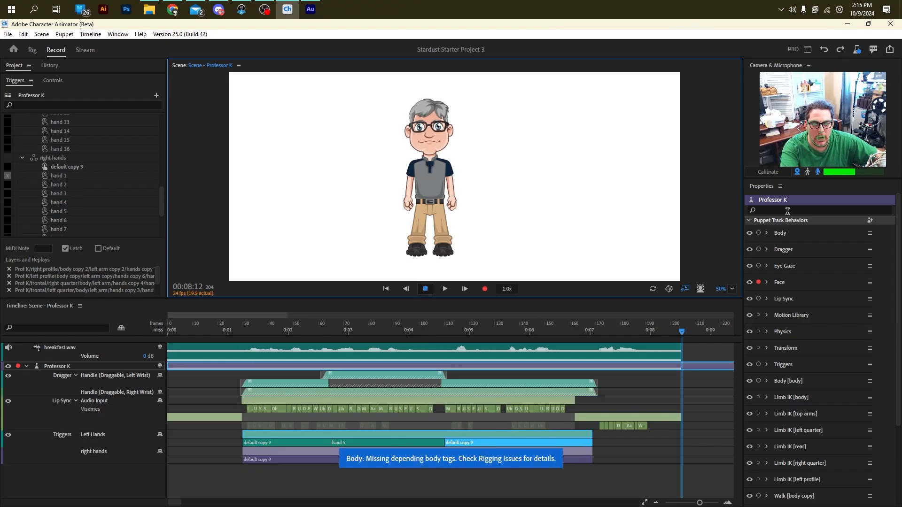
Step: With the microphone off, record a Face camera take from frame 26 past the audio's end and play it back
drag(229, 334, 234, 334)
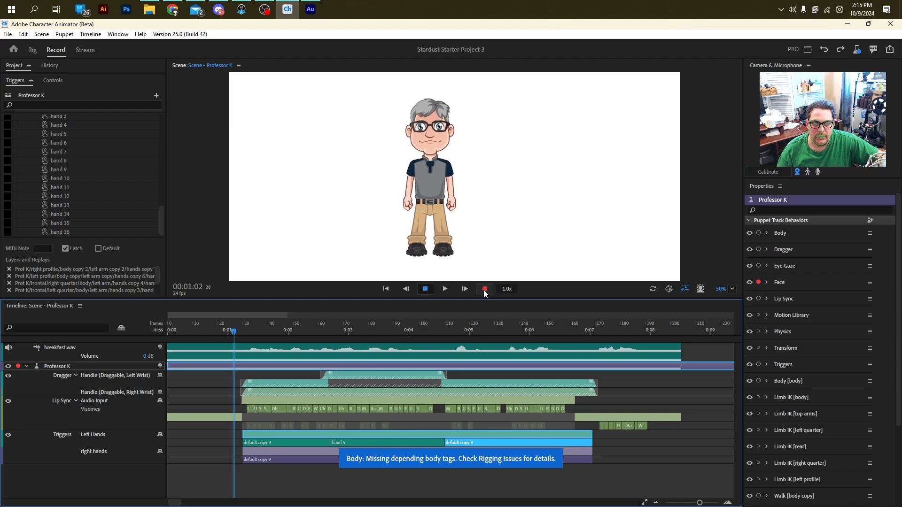
click(483, 289)
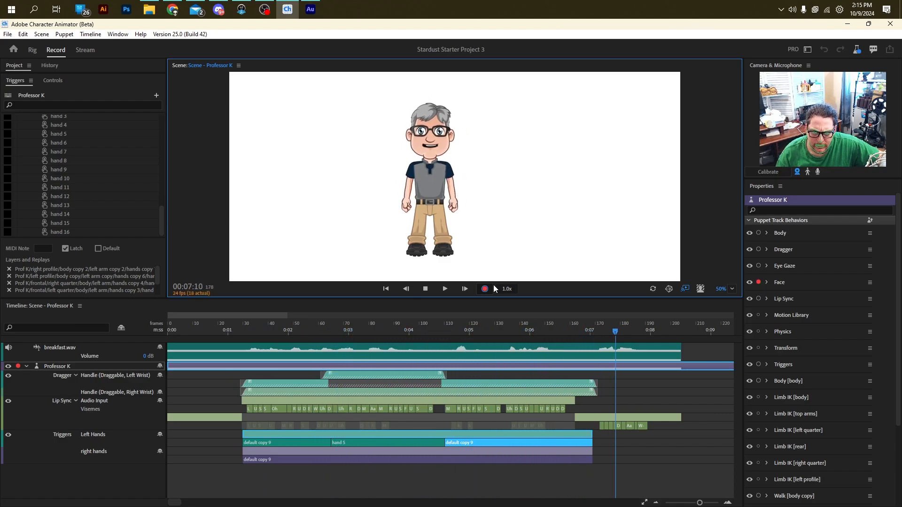
click(494, 285)
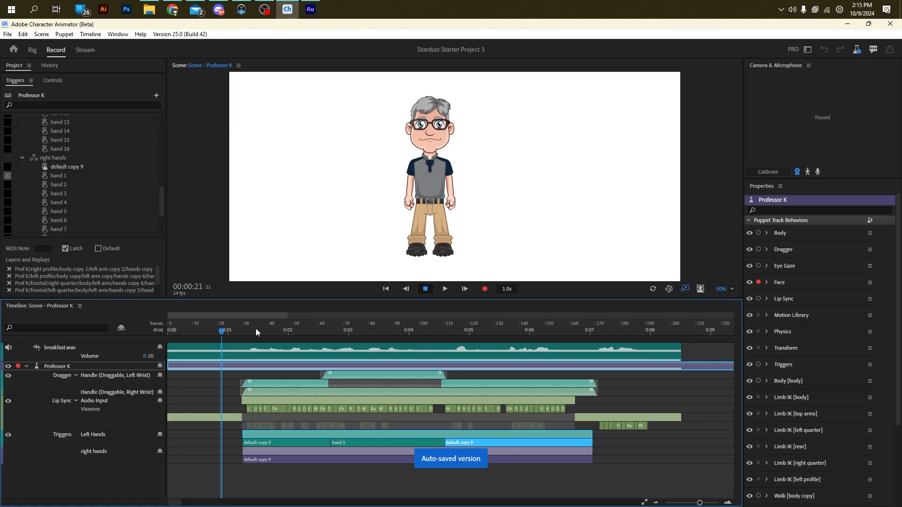
click(445, 290)
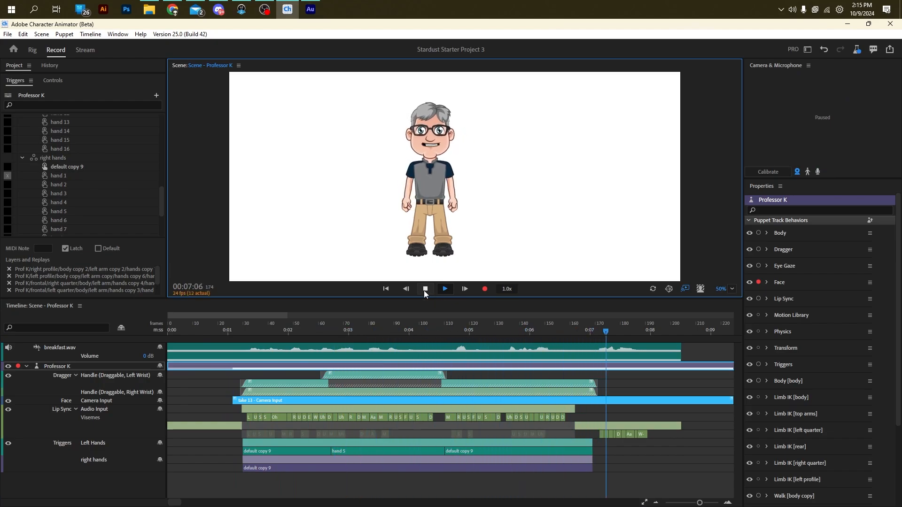
click(424, 291)
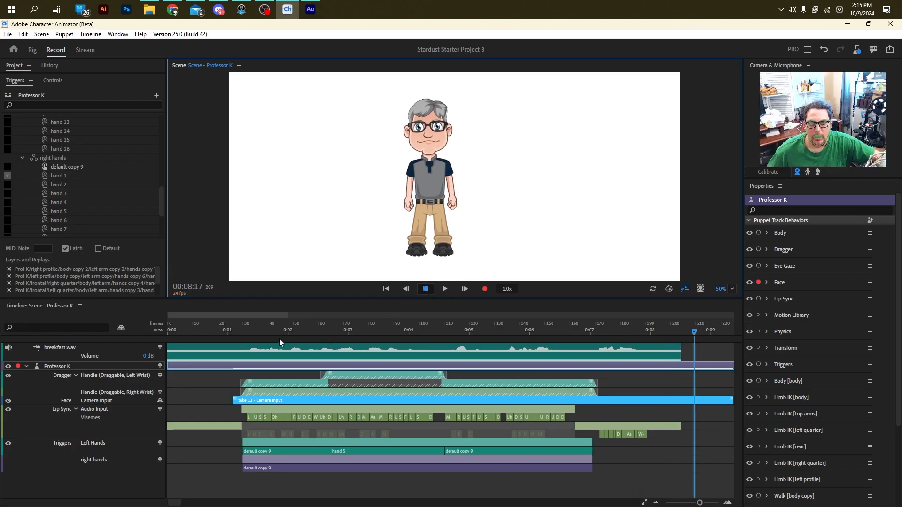
Step: At frame 27, disarm Face, arm Eye Gaze and test its Mouse & Touch Input on the puppet's eyes
drag(246, 326, 235, 325)
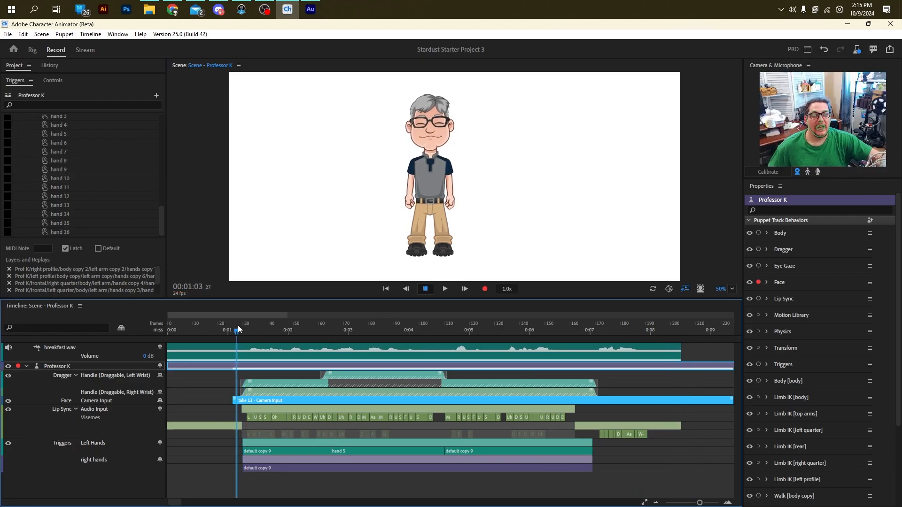
click(758, 282)
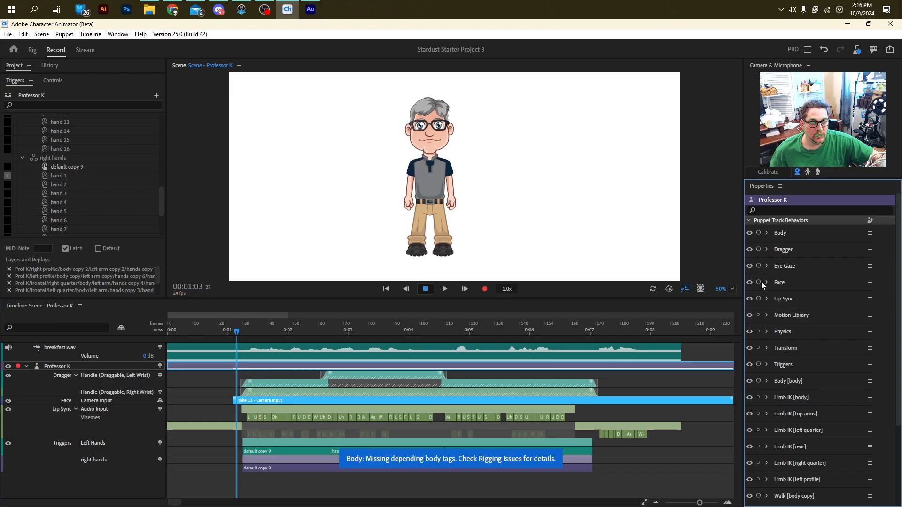
click(758, 266)
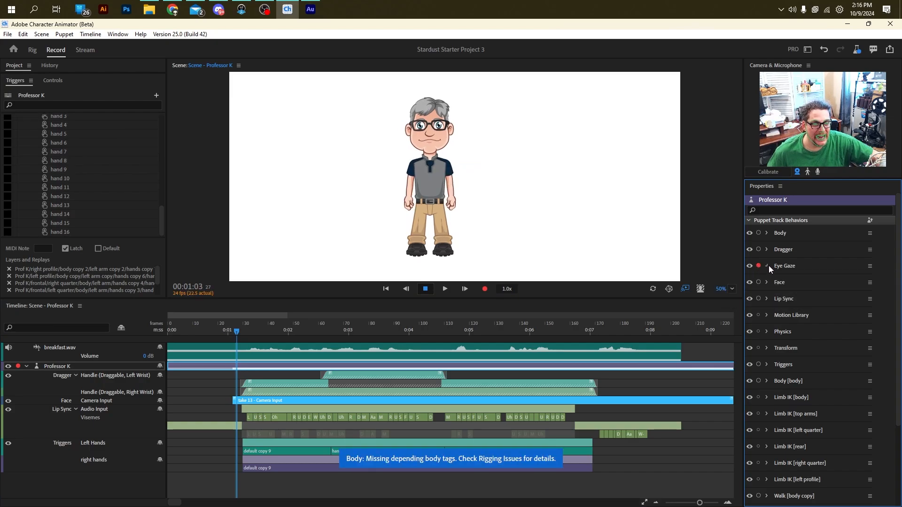
click(767, 266)
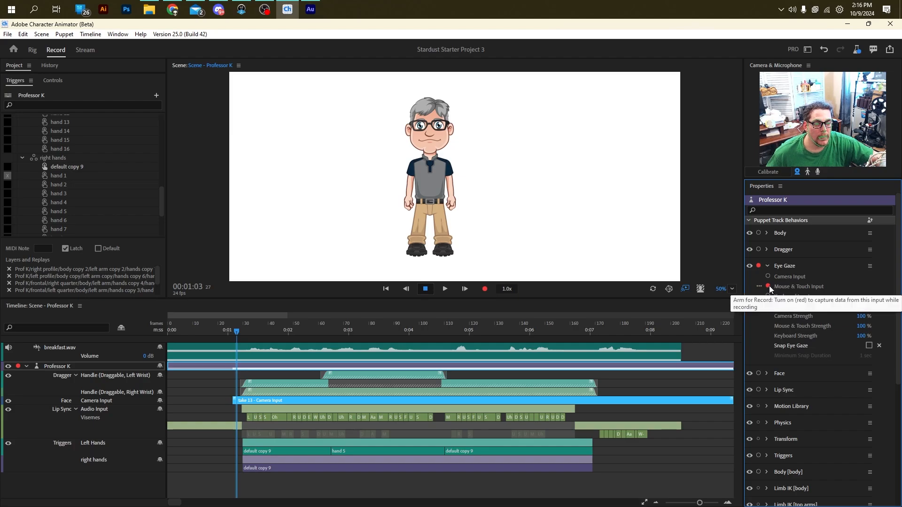
click(548, 147)
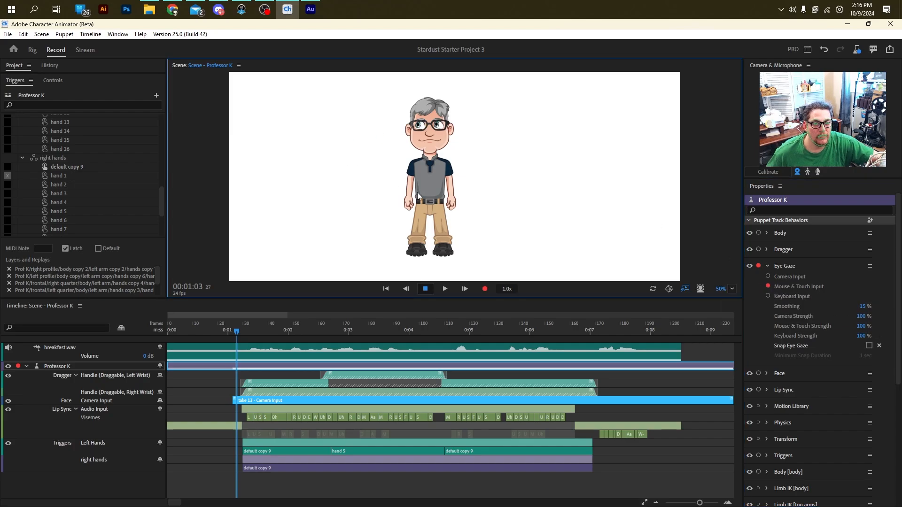
Step: Arm only Camera Input for Eye Gaze and turn on Snap Eye Gaze
click(768, 276)
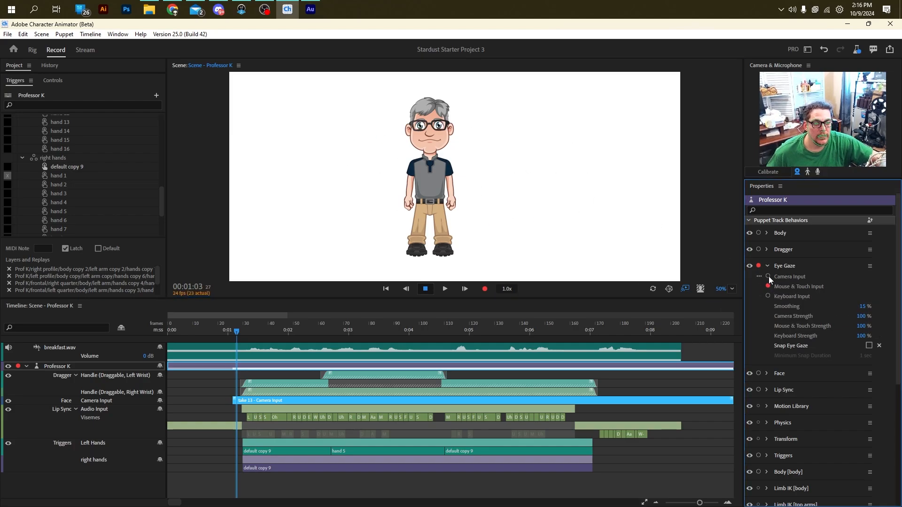
click(870, 346)
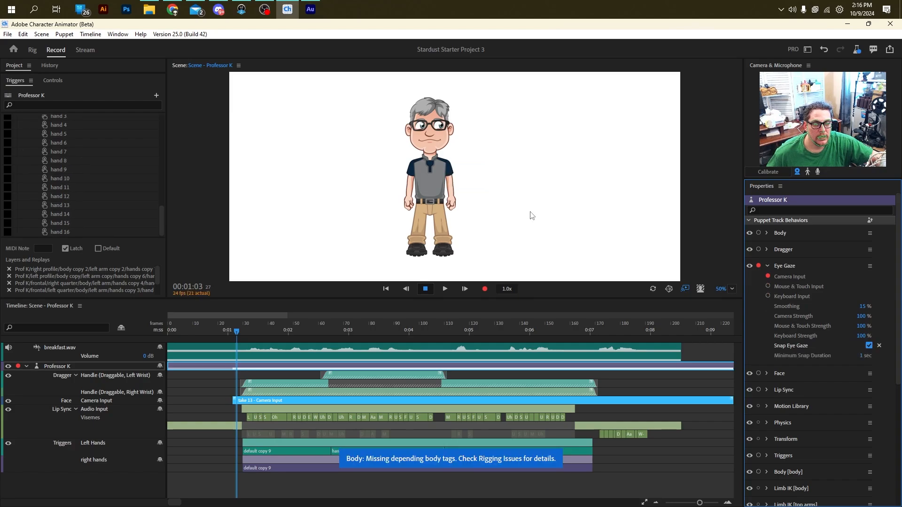
click(567, 192)
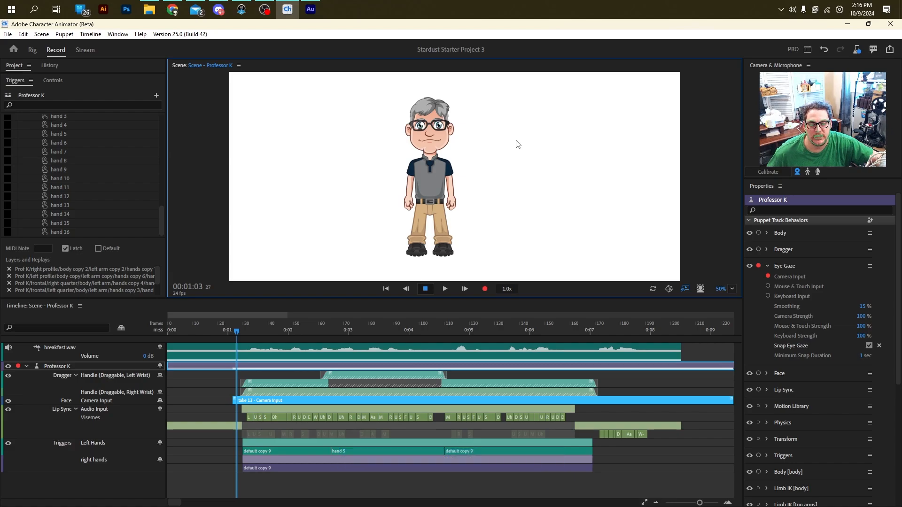
Step: Turn off Snap Eye Gaze and arm only Mouse & Touch Input for Eye Gaze
click(868, 346)
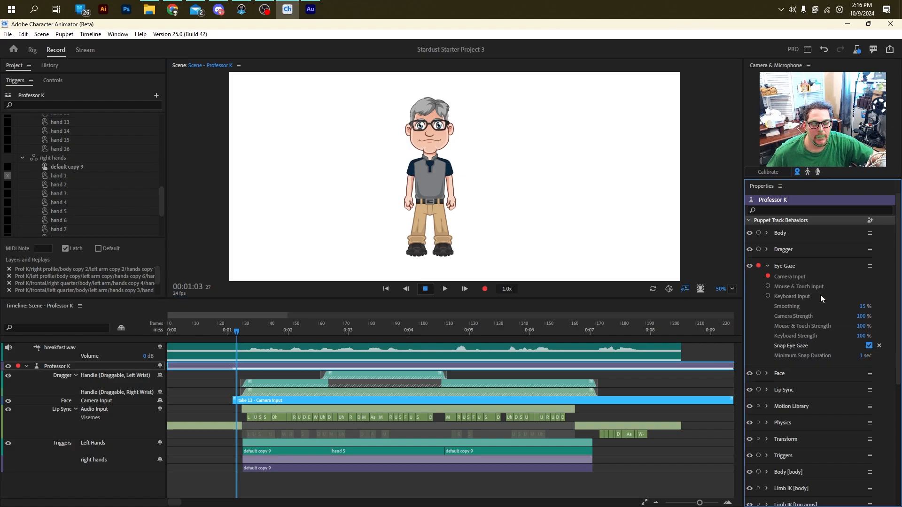
click(768, 286)
click(768, 276)
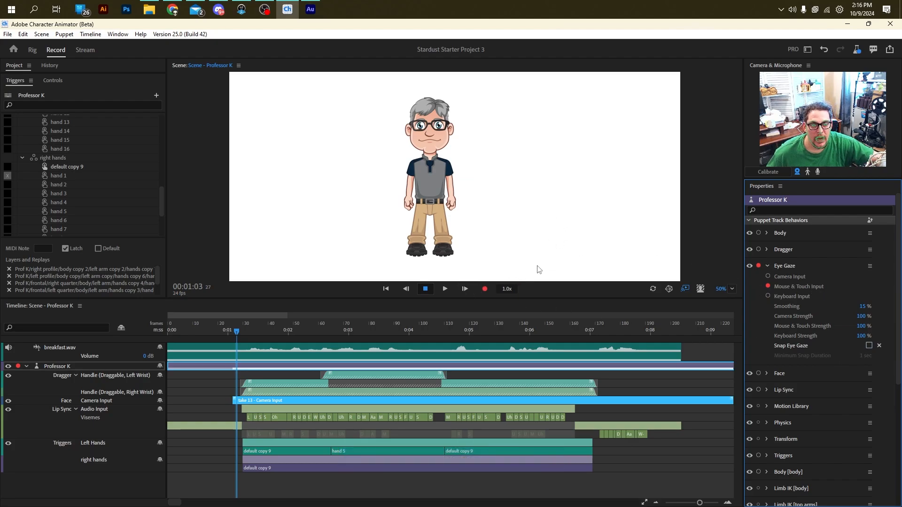
click(295, 87)
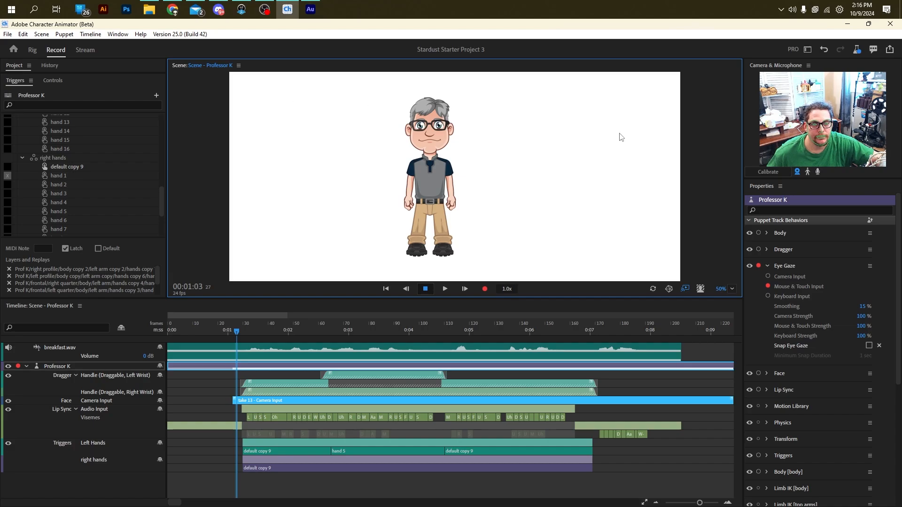
Step: Record an Eye Gaze mouse take from frame 27 past the end of breakfast.wav and play it back from the start
click(482, 289)
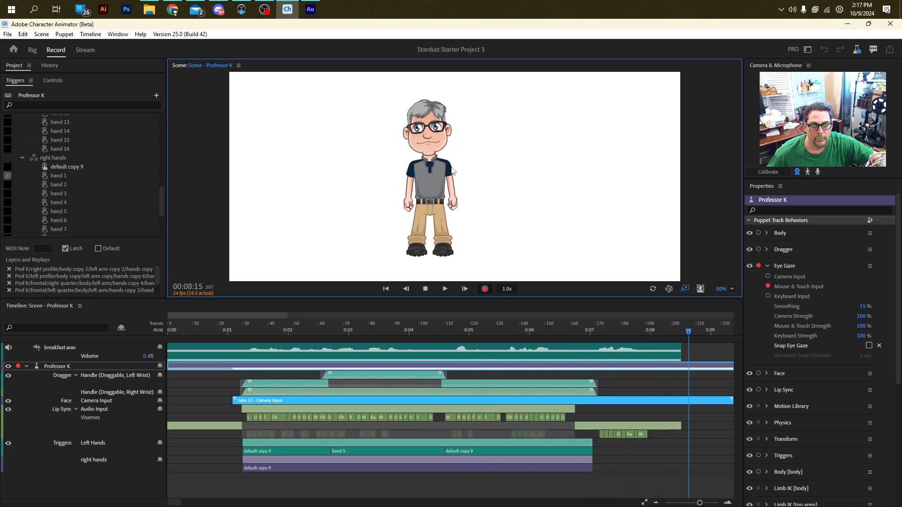
key(space)
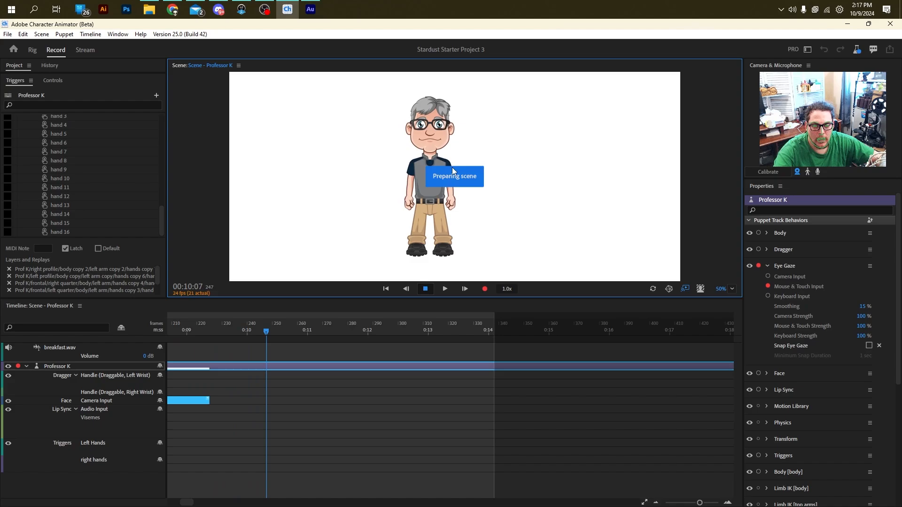
drag(185, 504, 178, 505)
drag(377, 328, 159, 310)
key(space)
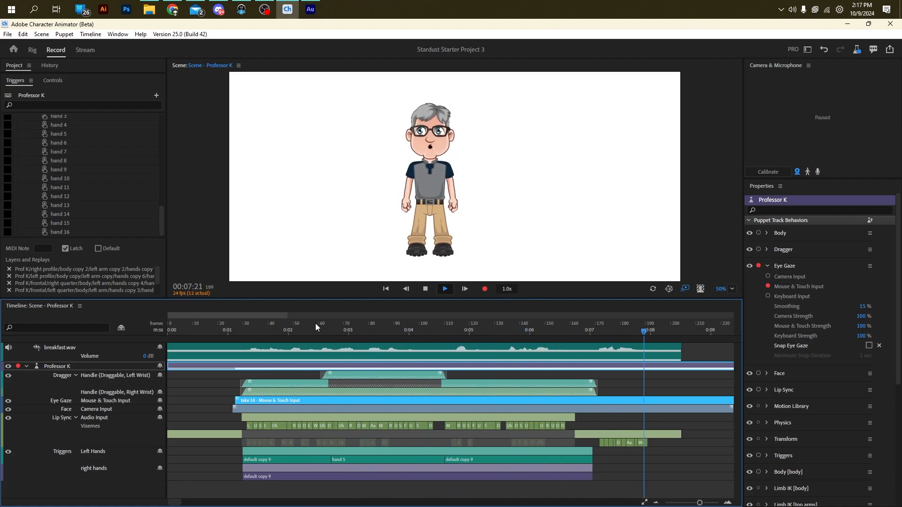
key(space)
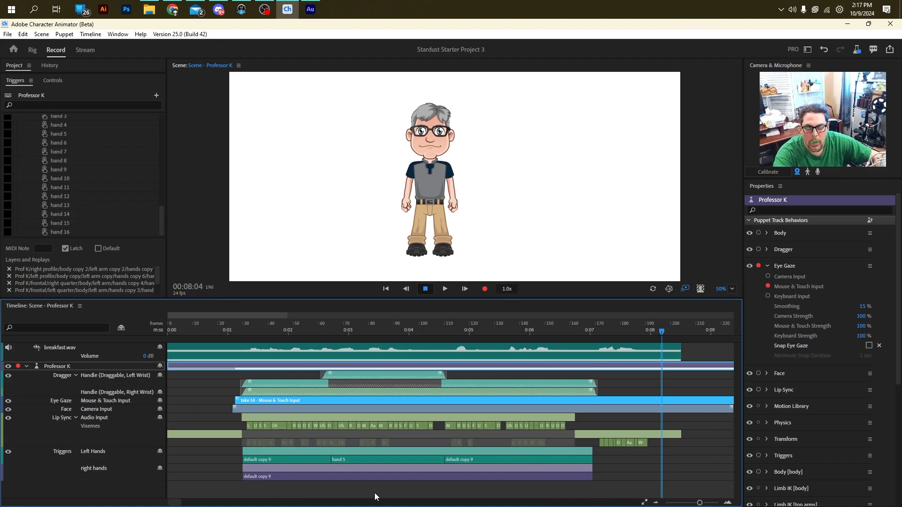
Step: Move the audio and all takes later so the audio starts at about frame 63, and extend the Professor K track back to frame 0
drag(249, 489, 692, 337)
drag(255, 355, 383, 349)
click(252, 321)
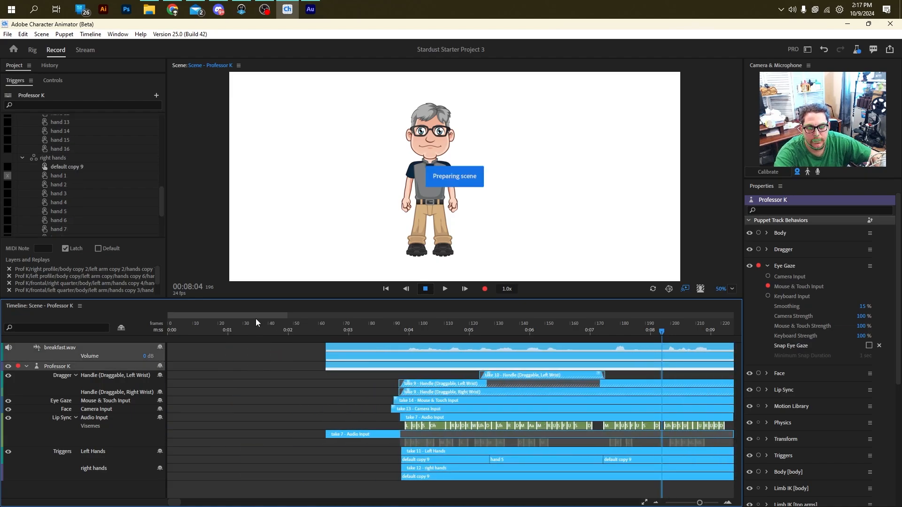
drag(251, 321, 154, 325)
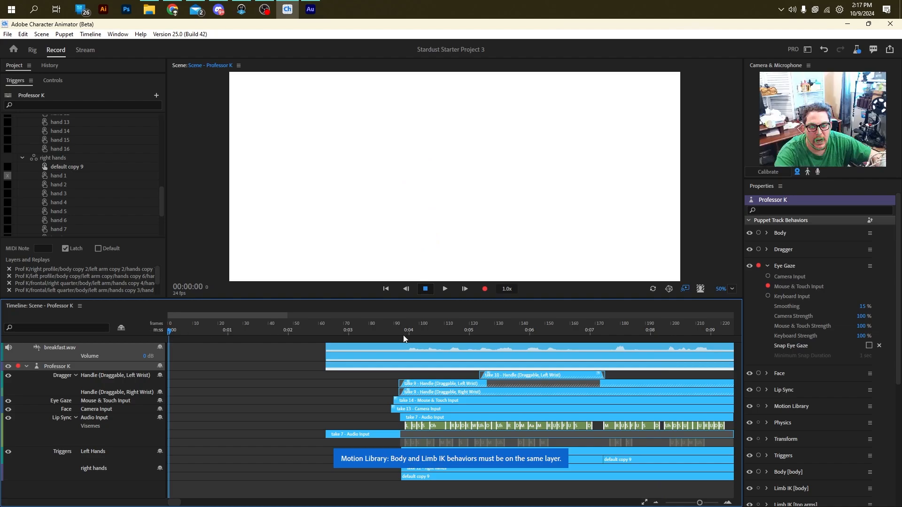
click(285, 357)
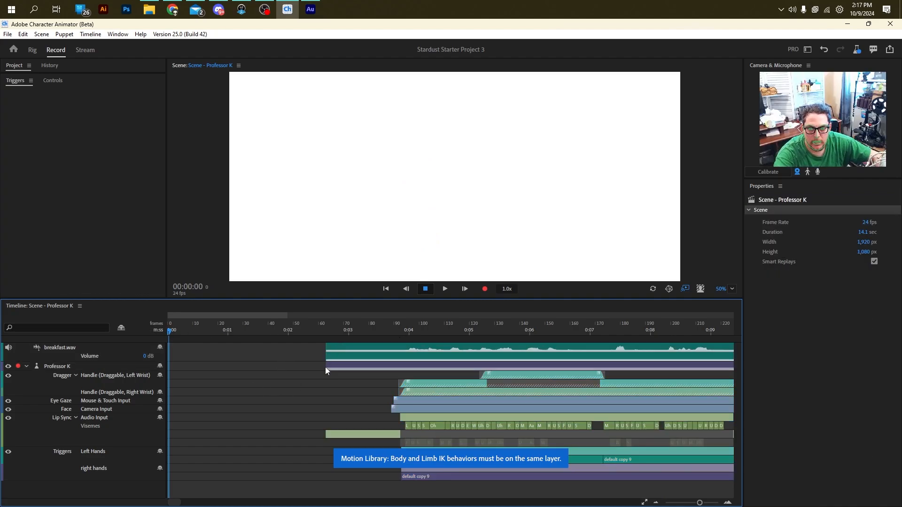
drag(325, 367, 128, 358)
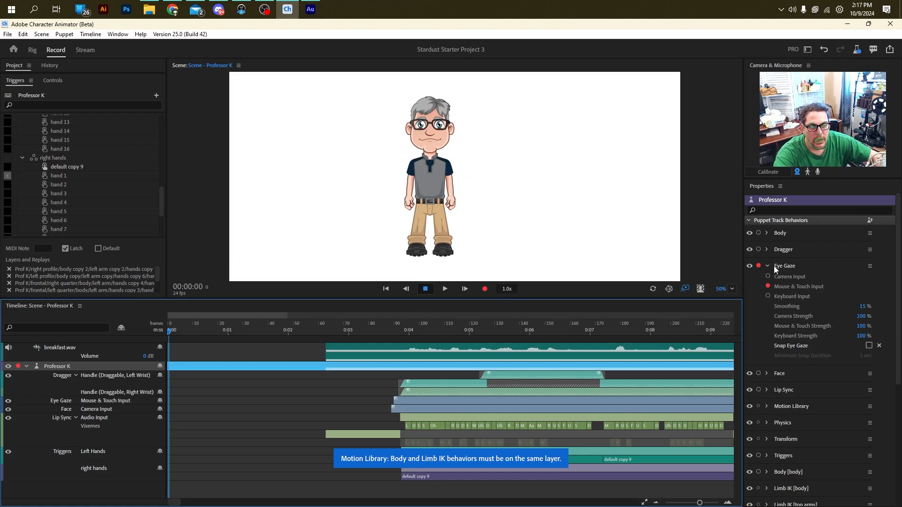
Step: Disarm Eye Gaze and arm the Triggers behavior for recording
click(768, 266)
click(758, 266)
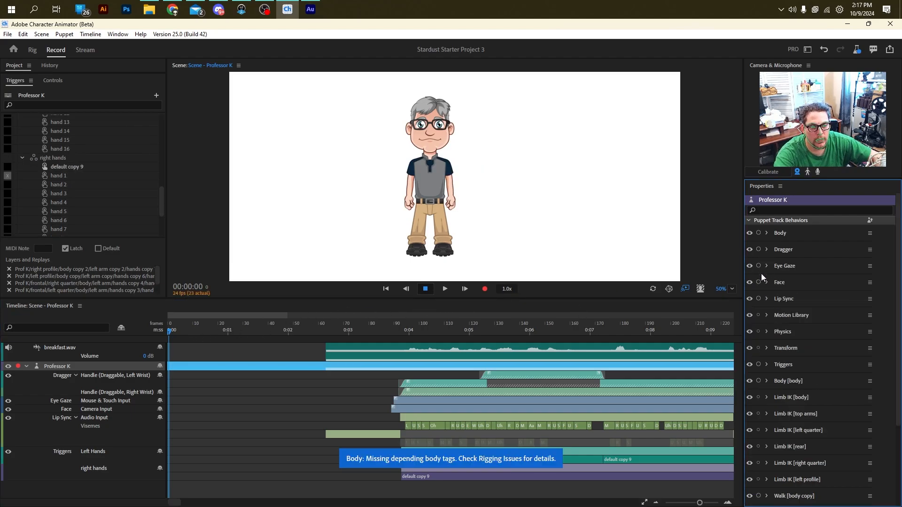
click(758, 365)
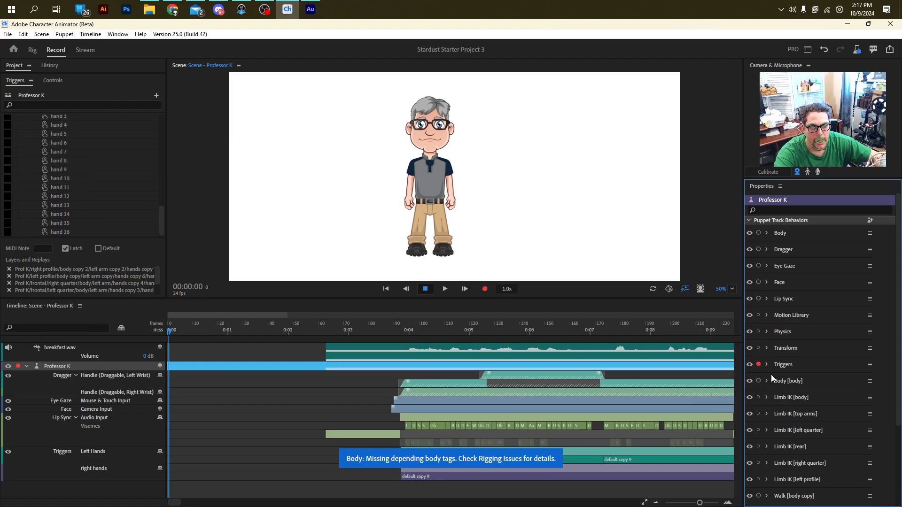
Step: Arm both Walk behaviors and all Limb IK behaviors of Professor K for recording
scroll(777, 385, down, 3)
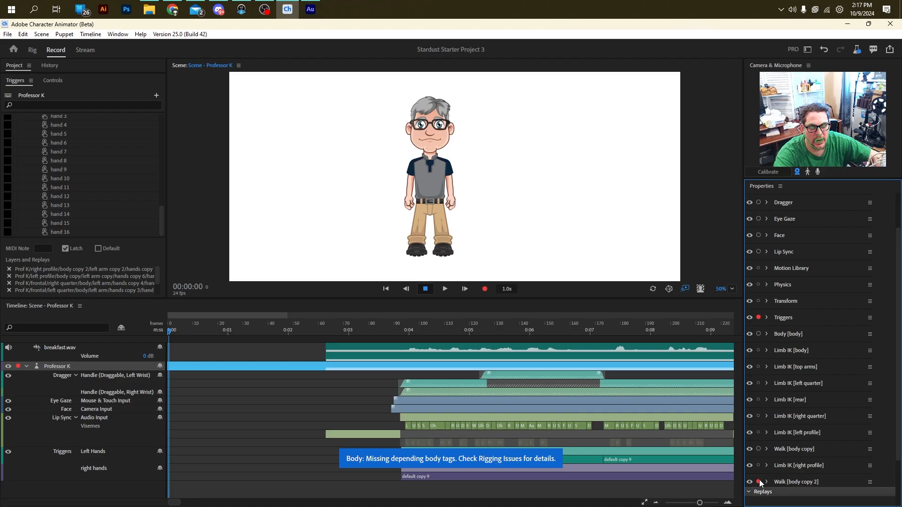
click(758, 449)
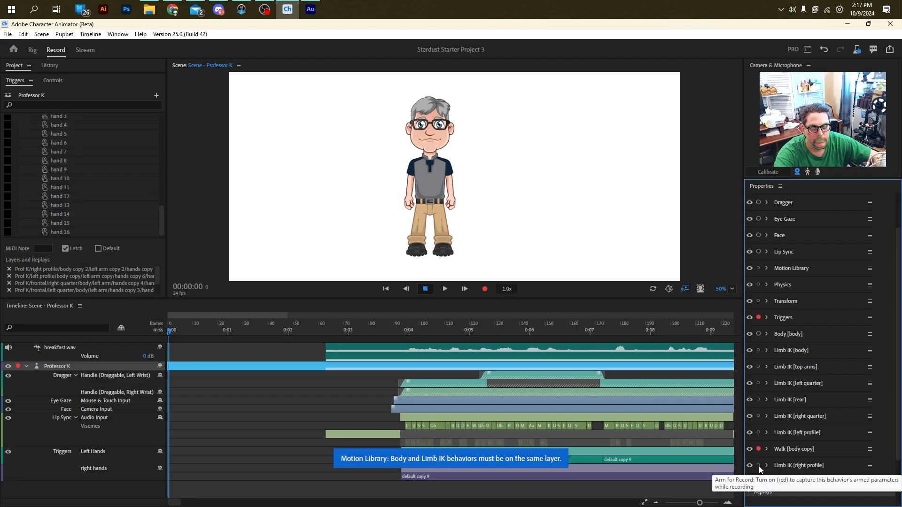
click(760, 466)
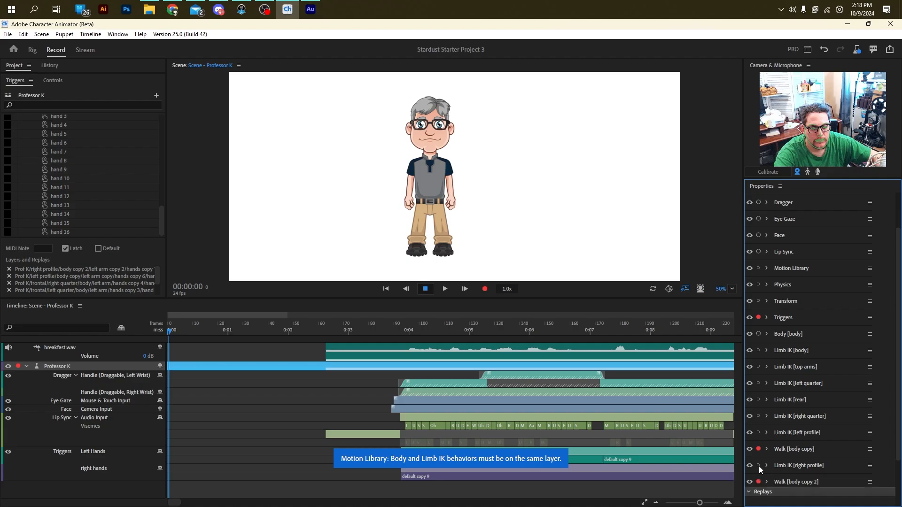
click(760, 433)
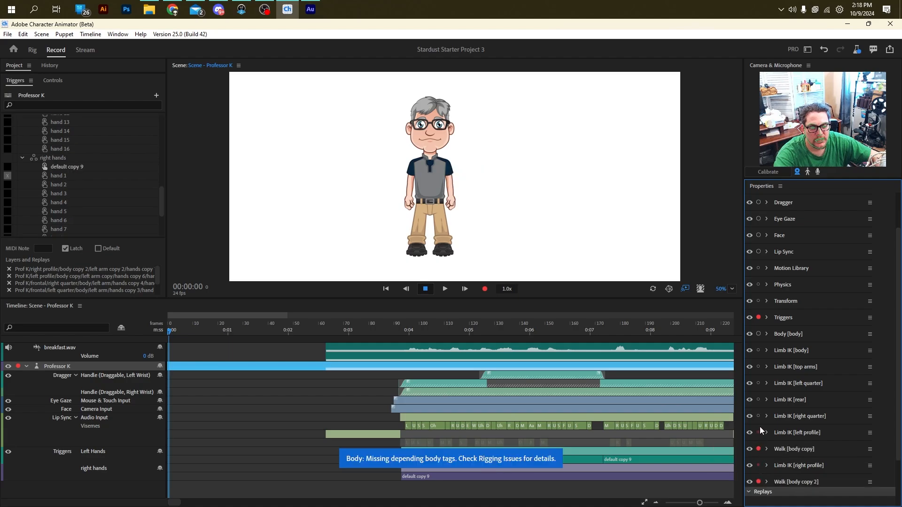
click(759, 400)
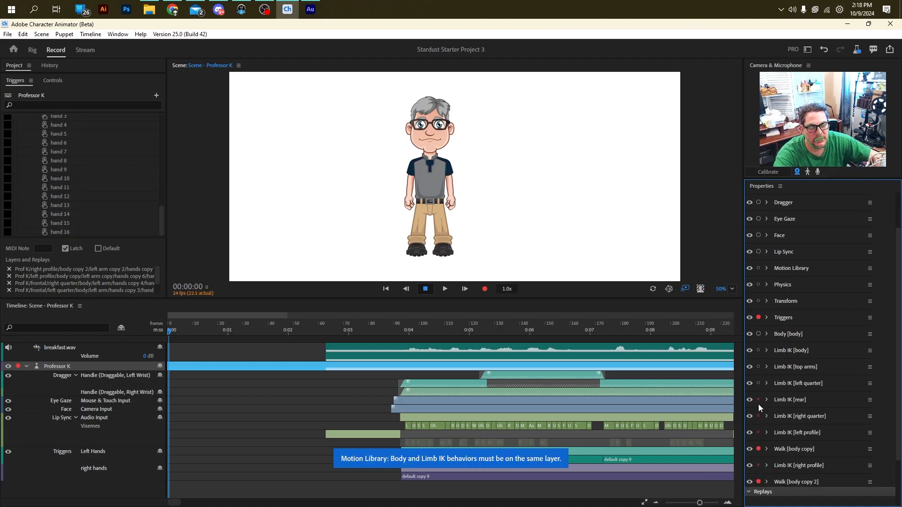
click(759, 383)
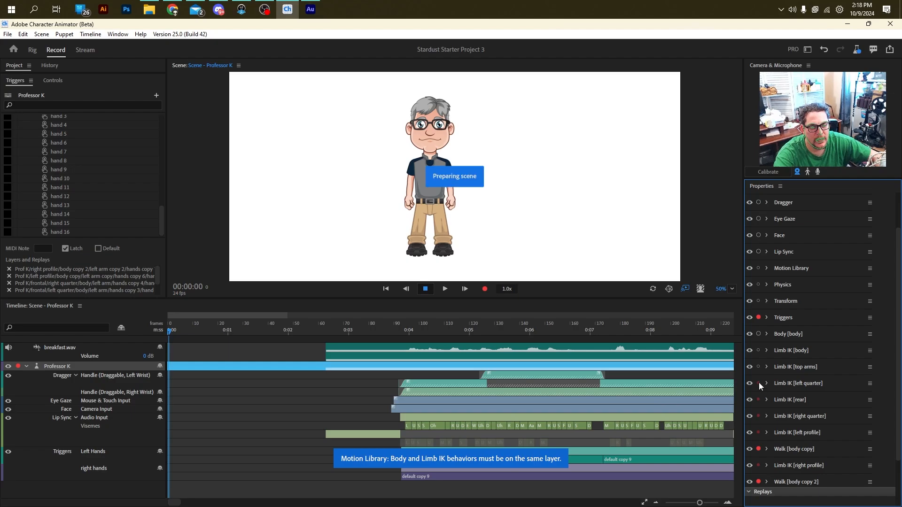
click(759, 366)
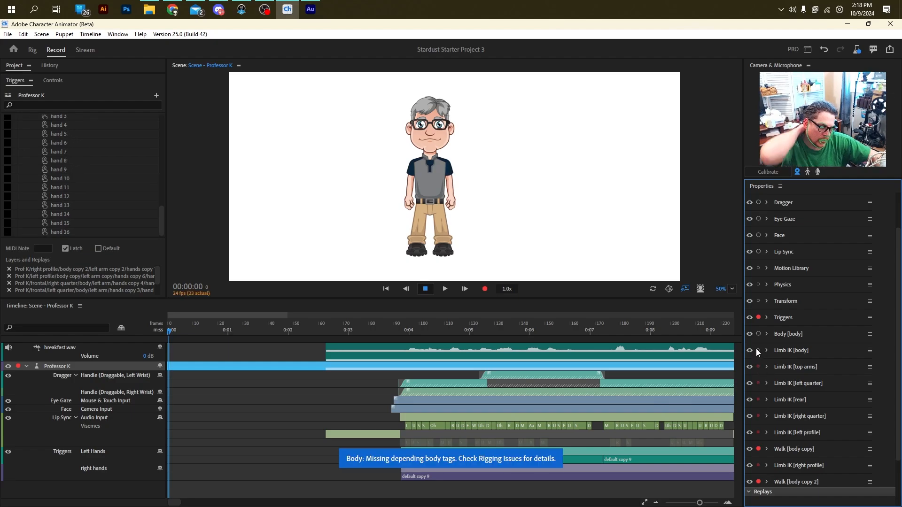
click(758, 350)
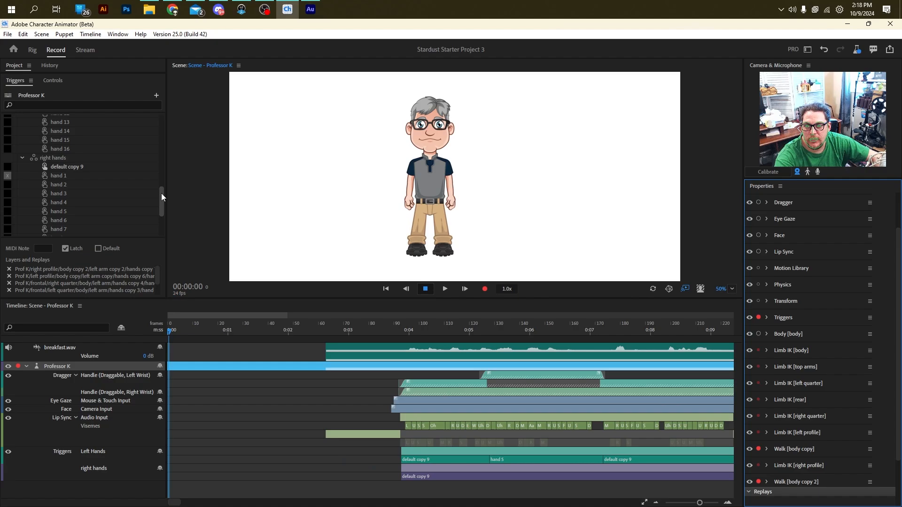
Step: Record a walking take with the right profile trigger from frame 0 to about frame 97, and undo it
drag(162, 193, 161, 96)
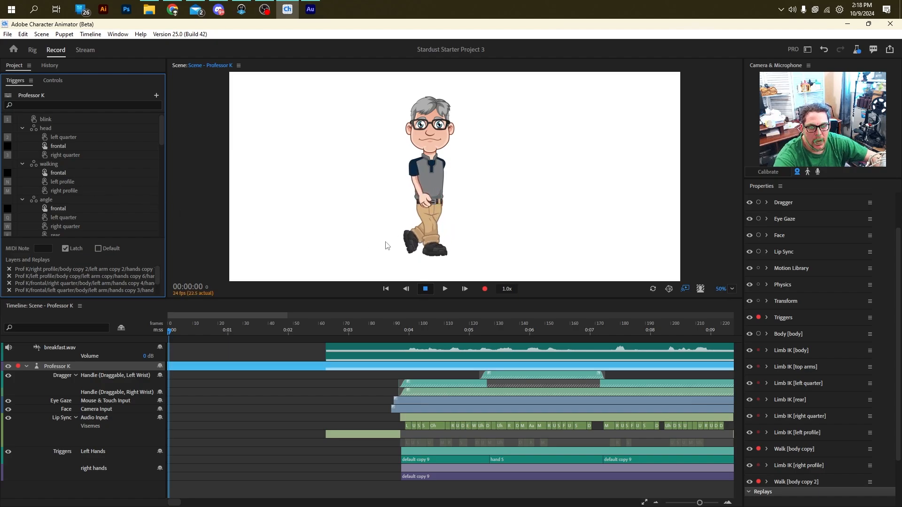
click(483, 289)
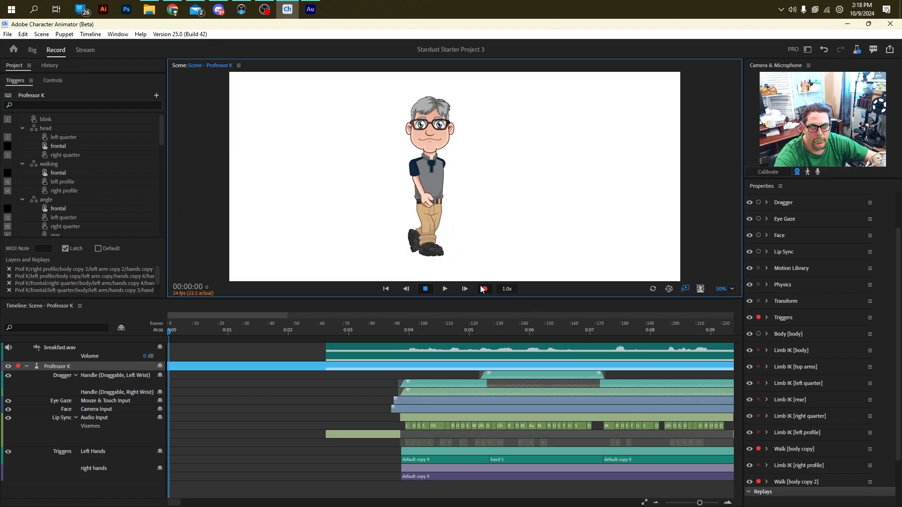
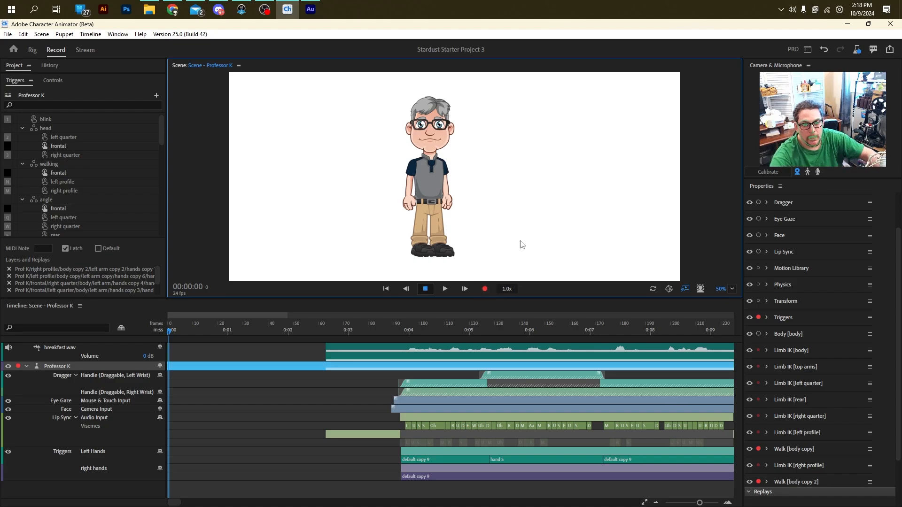
click(491, 289)
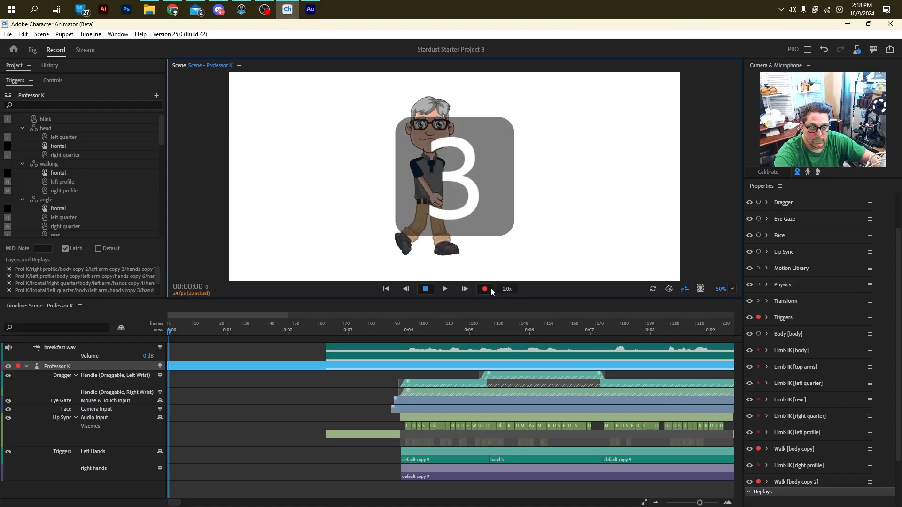
click(436, 289)
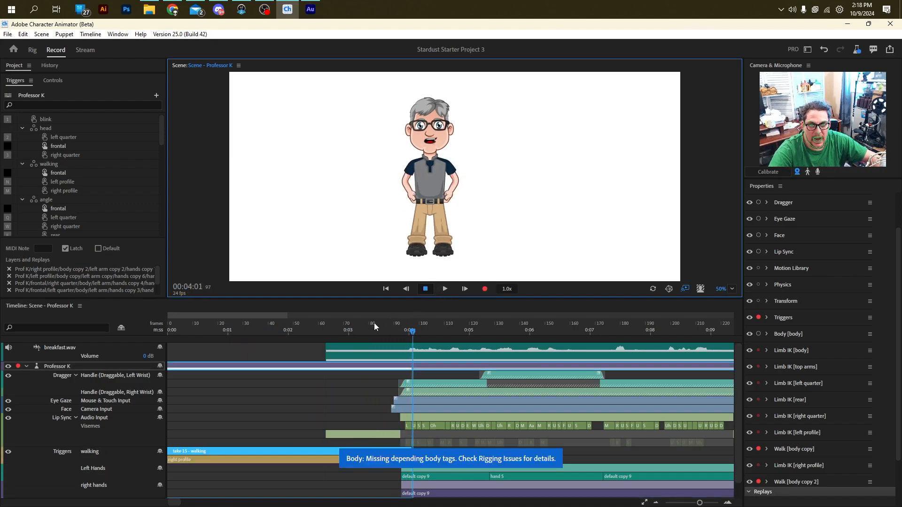
click(170, 327)
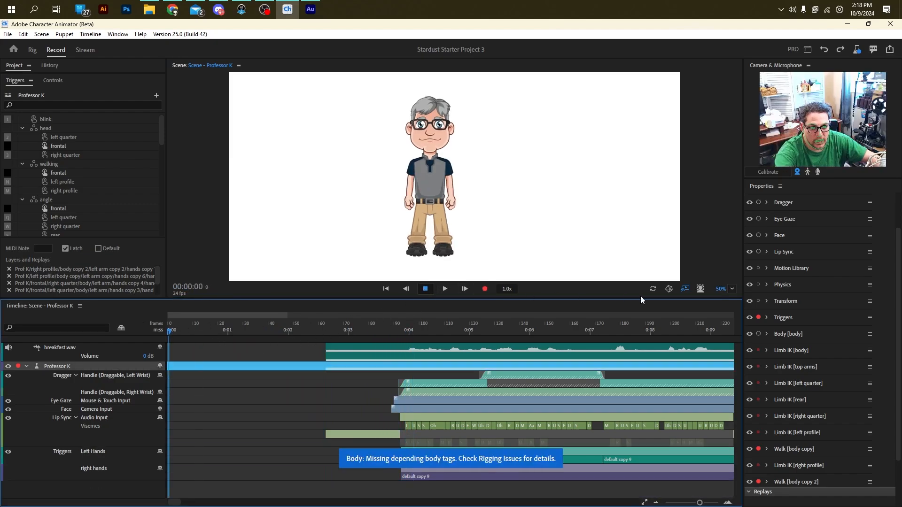
Step: Record the walking trigger again from frame 0 to frame 132 and undo the recording
click(484, 289)
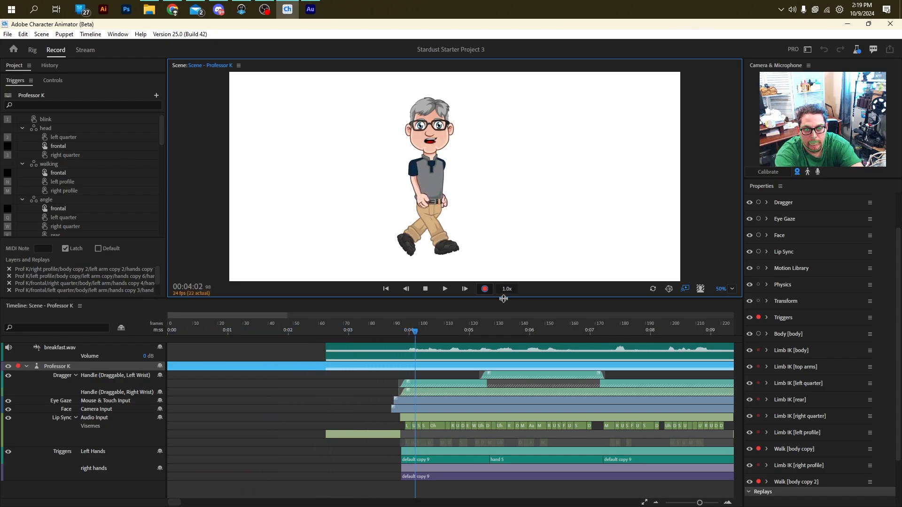
key(space)
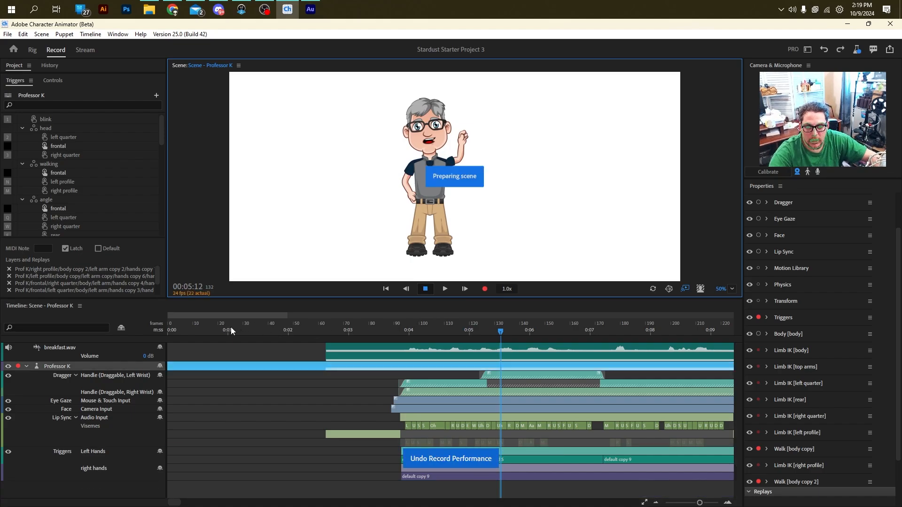
key(ctrl+z)
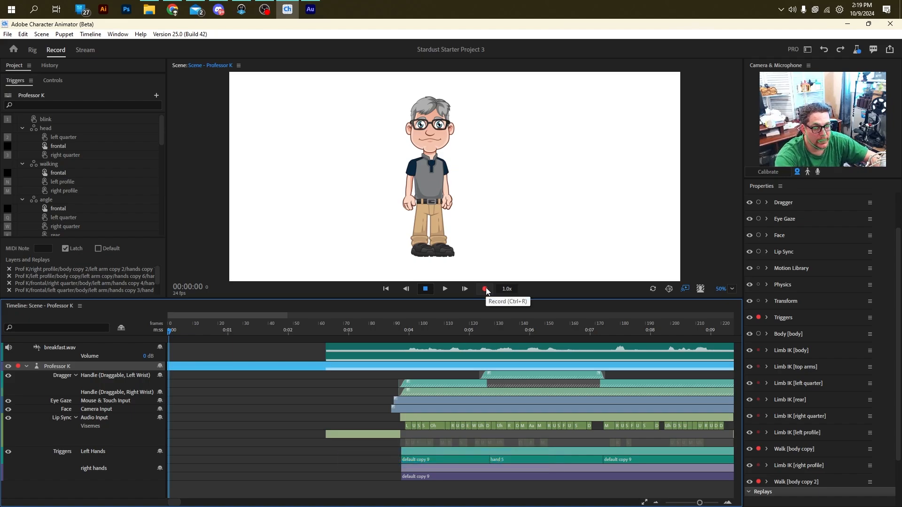
Step: Record the right profile walking trigger from frame 0 to frame 145 and trim the take's end back to about frame 79
click(486, 289)
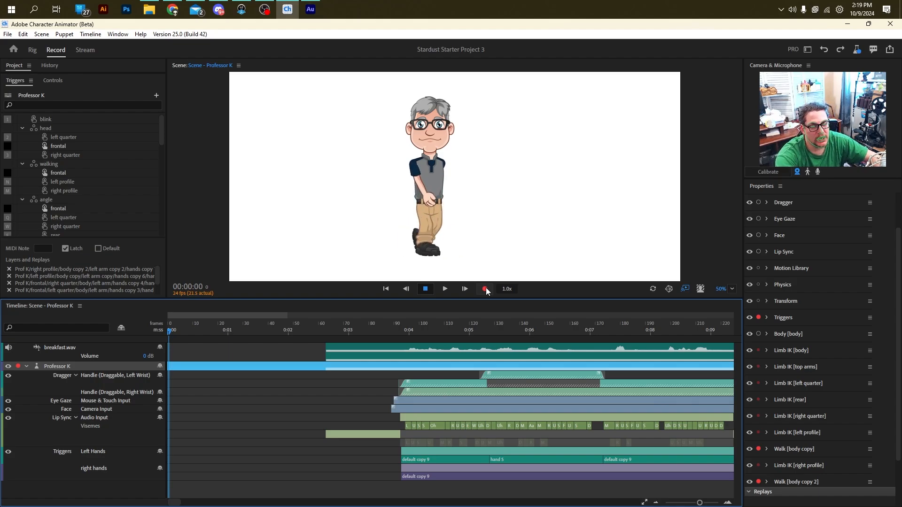
click(486, 288)
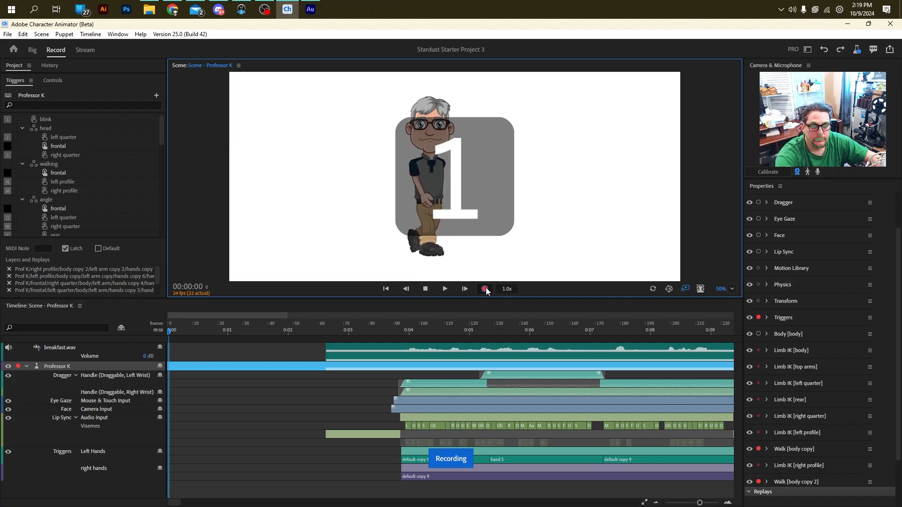
click(432, 287)
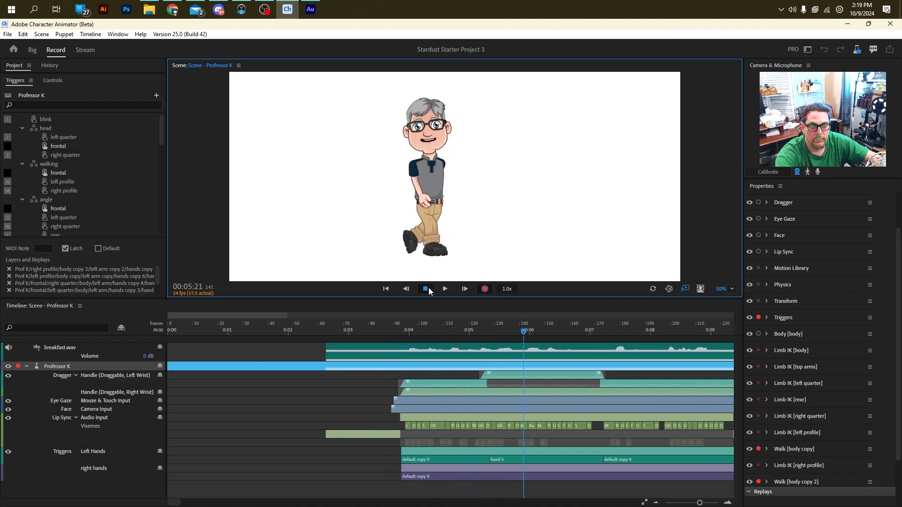
click(429, 287)
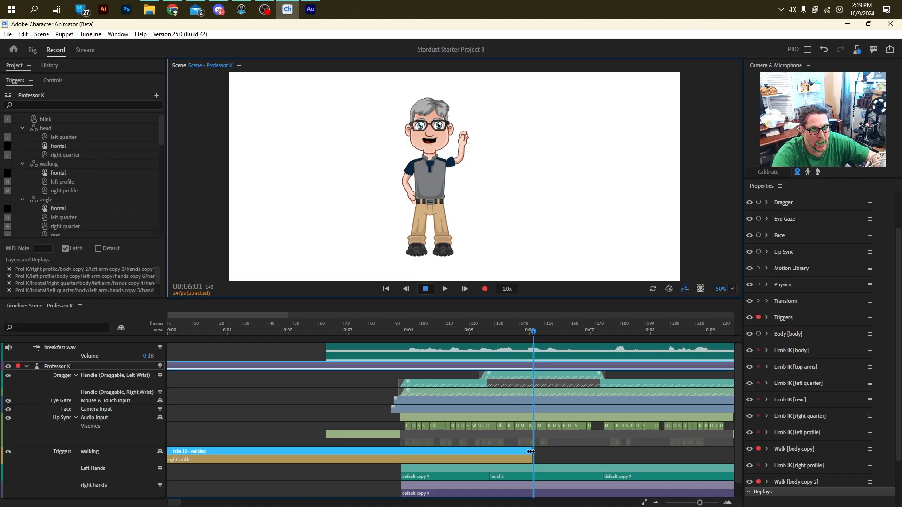
drag(531, 451, 365, 450)
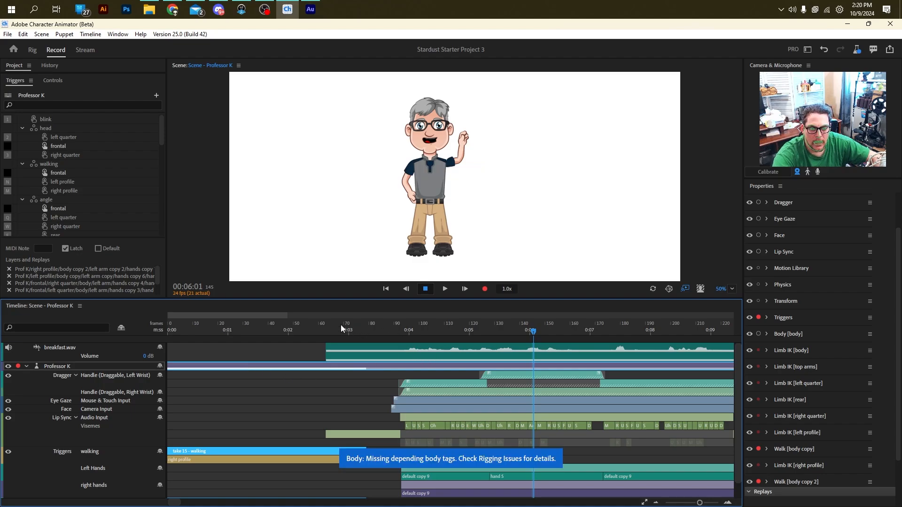
Step: At frame 0, disarm Professor K's Triggers behavior and enable keyframing on the Transform behavior's Position X
drag(340, 325, 133, 335)
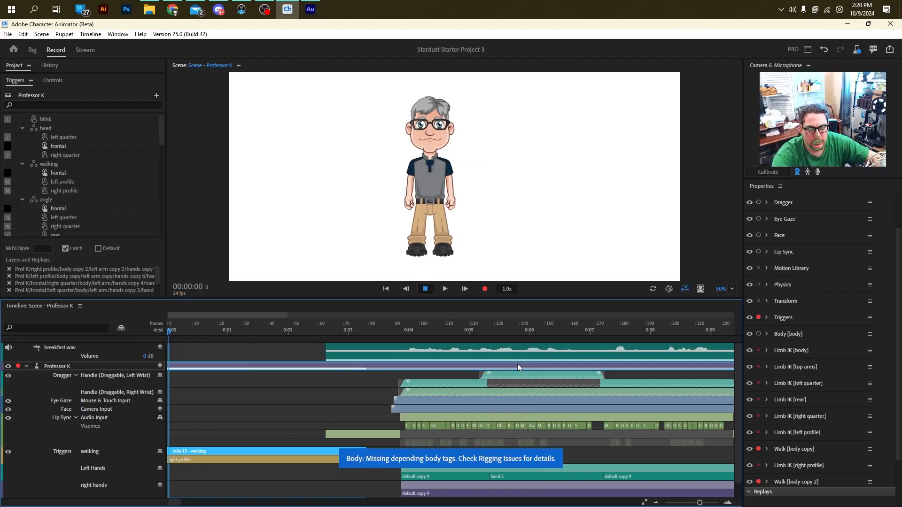
click(758, 317)
click(758, 301)
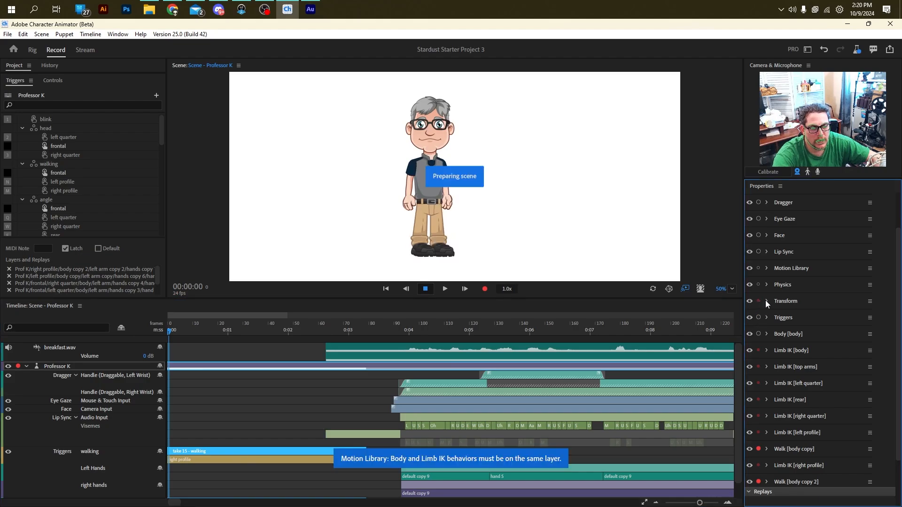
click(767, 301)
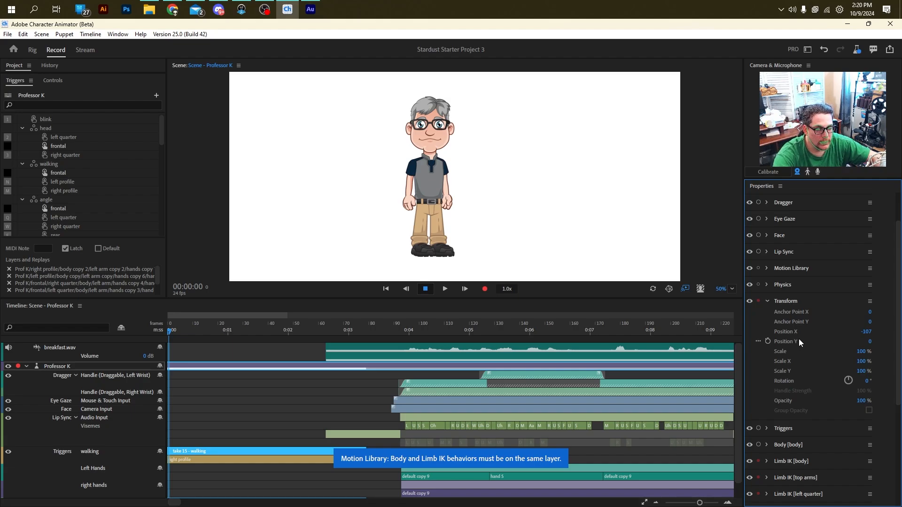
click(768, 332)
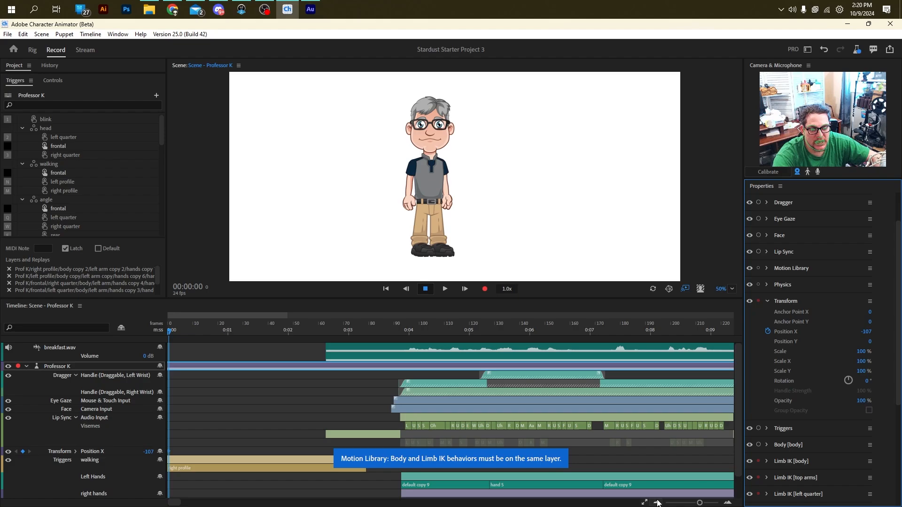
Step: Move the Position X keyframe from frame 0 to the end of the walking take, at about frame 79
drag(700, 503, 718, 502)
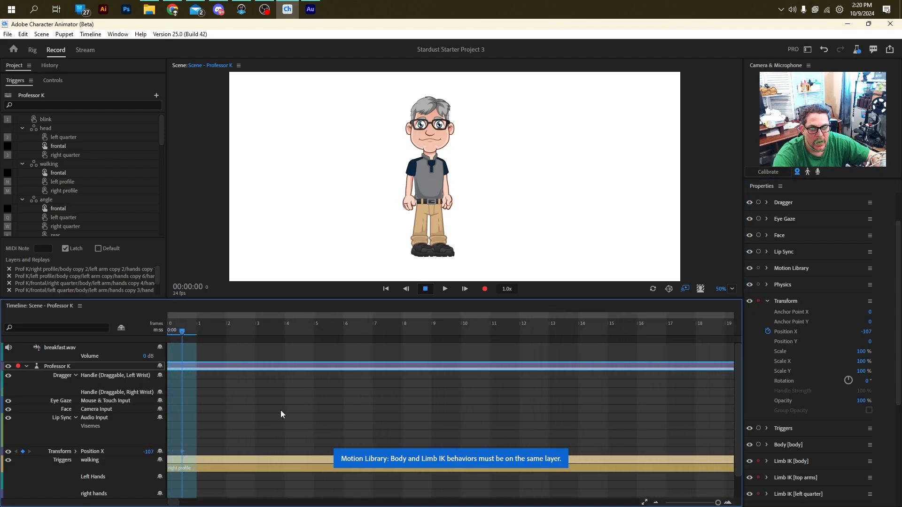
click(218, 417)
click(184, 452)
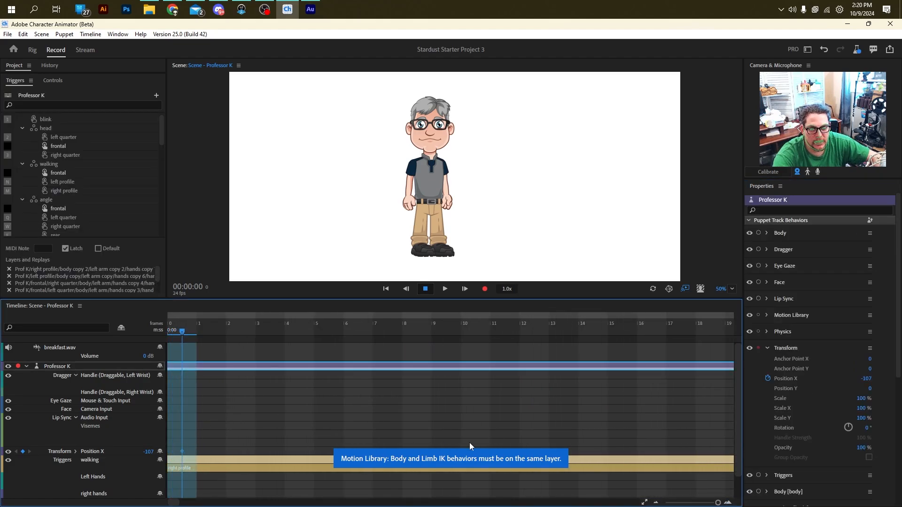
drag(718, 503, 697, 503)
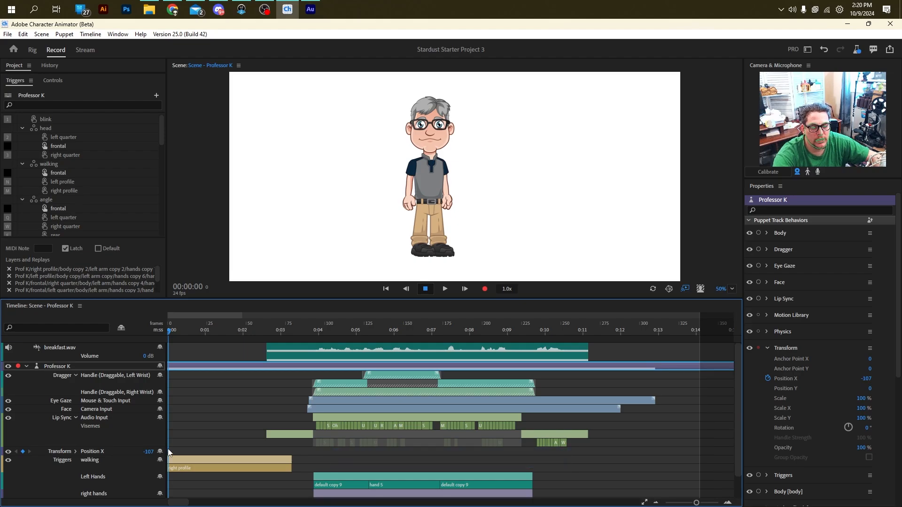
drag(168, 450, 179, 448)
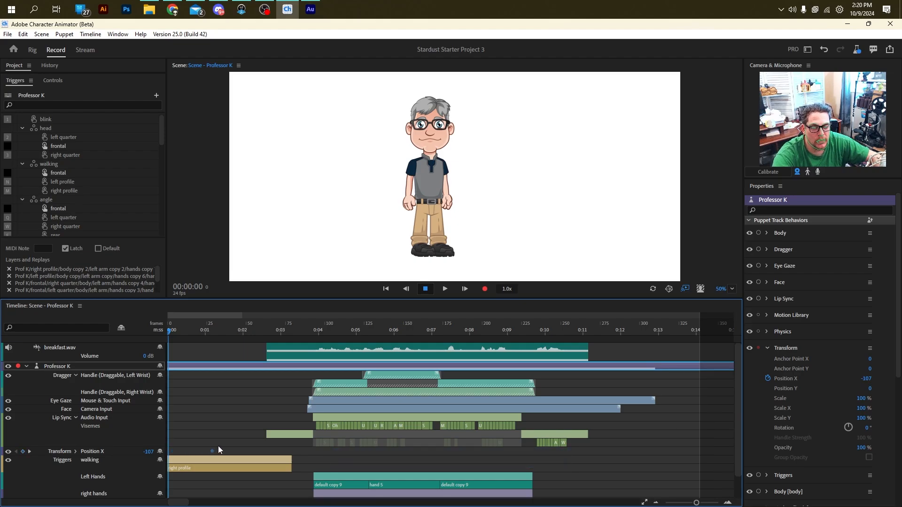
drag(257, 452, 290, 459)
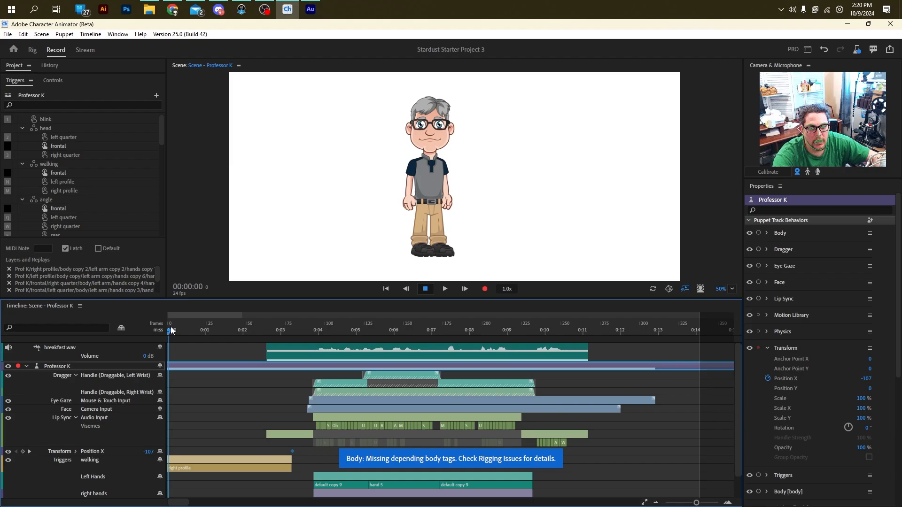
Step: Keyframe Position X at -1,152 on frame 0 so Professor K starts off-screen, and scrub the entrance to frame 78
key(space)
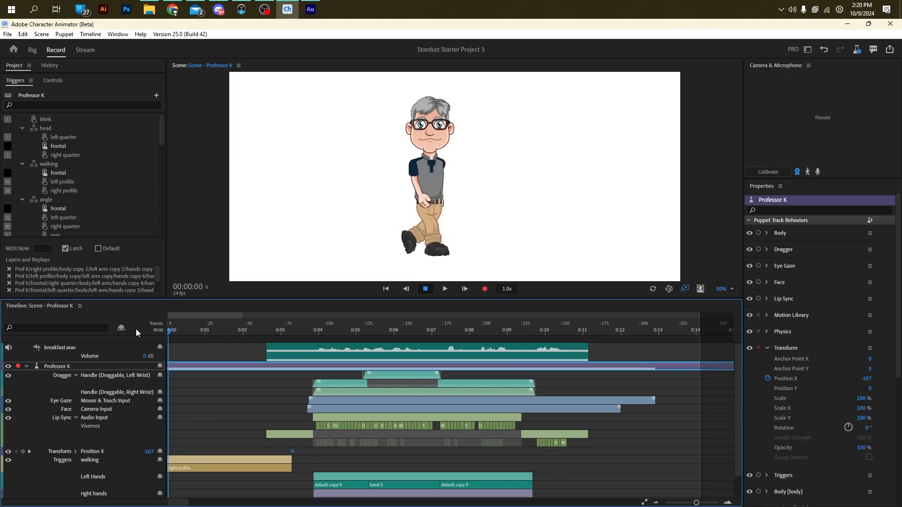
drag(866, 378, 365, 371)
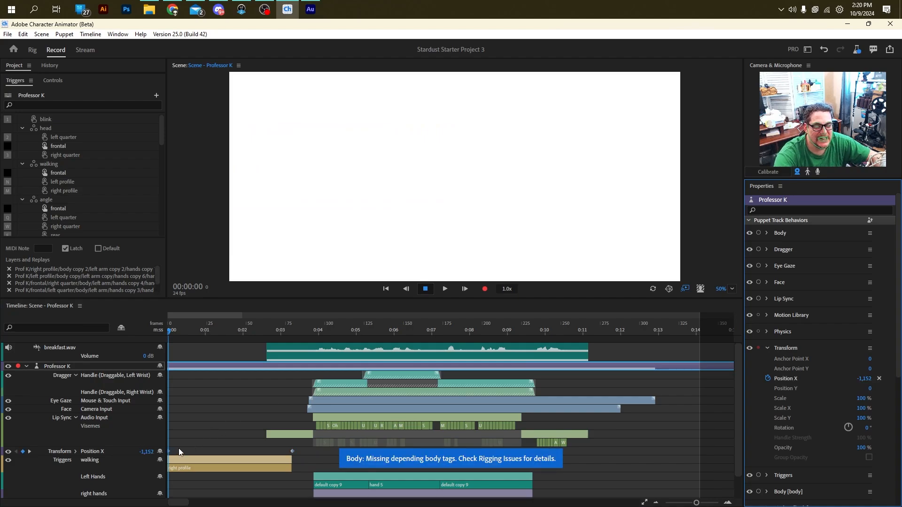
click(169, 330)
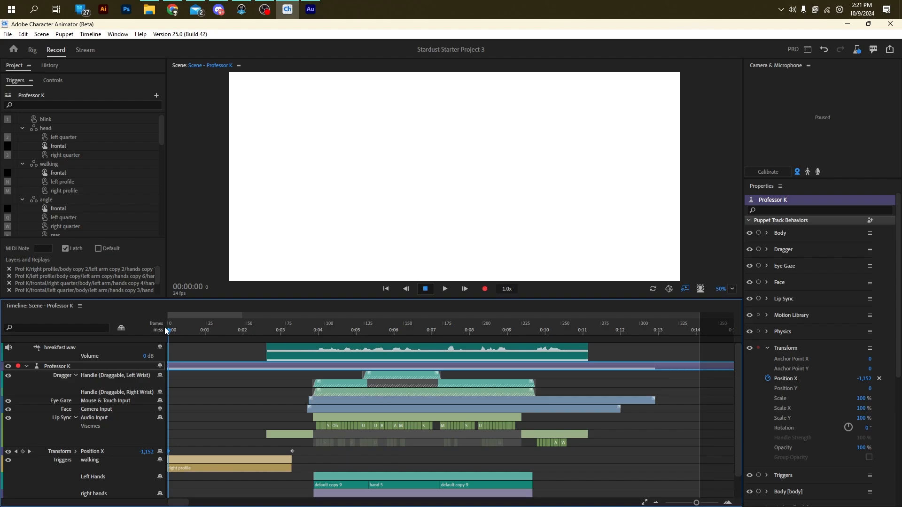
drag(165, 327, 292, 325)
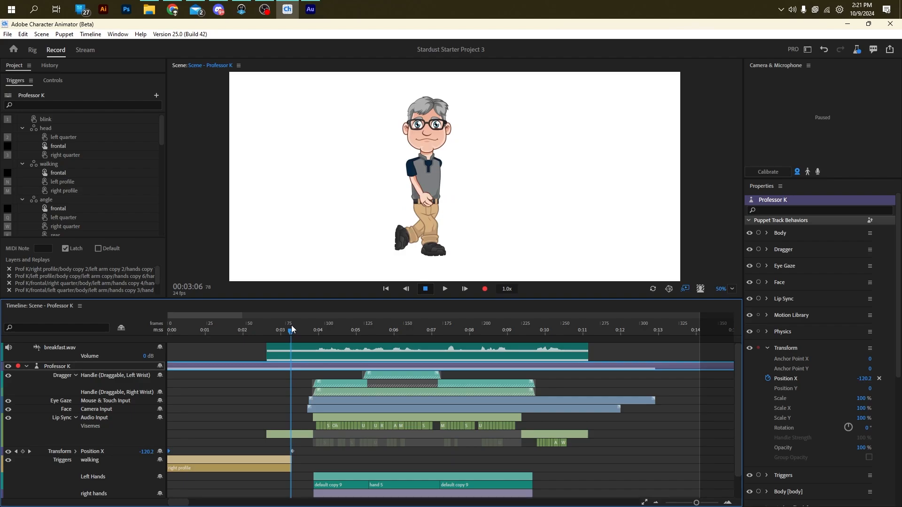
Step: Extend the walking take to the end of the Eye Gaze take, and split its trigger at about frame 79 into a frontal section
click(187, 472)
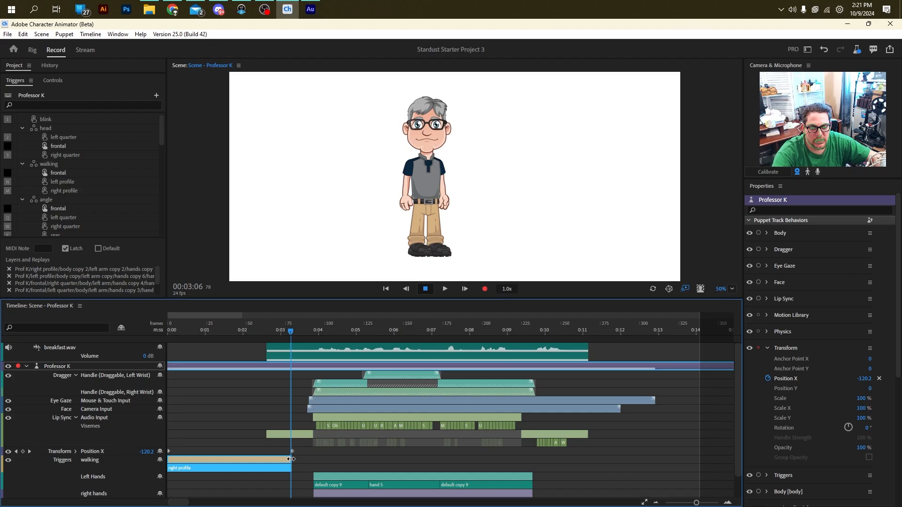
drag(292, 459, 587, 459)
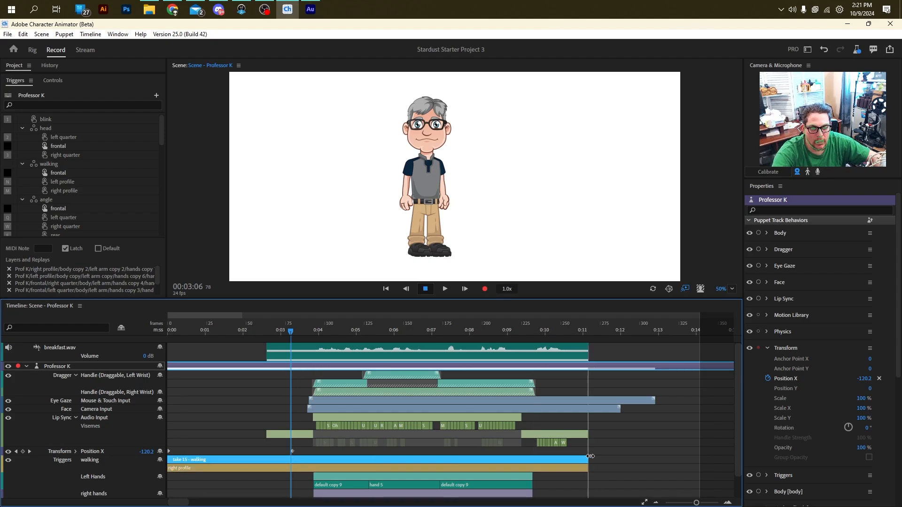
alt+click(292, 468)
right_click(304, 468)
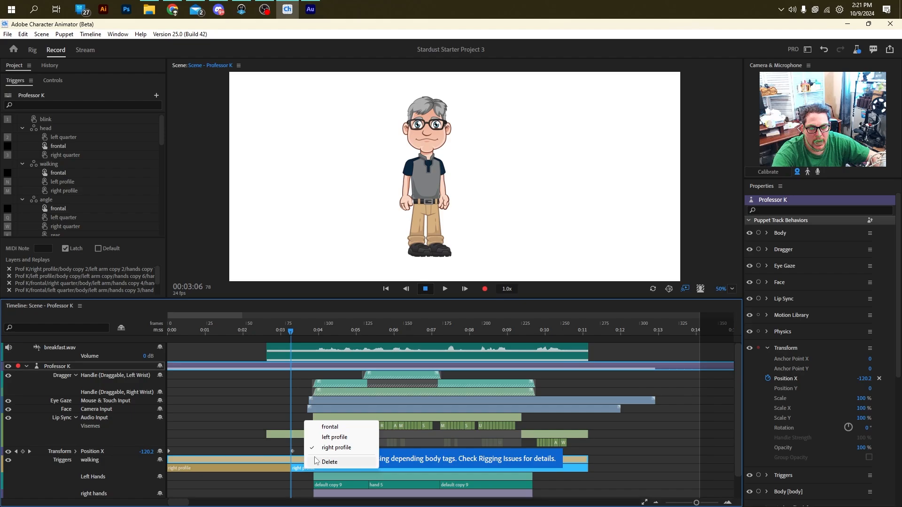
click(341, 425)
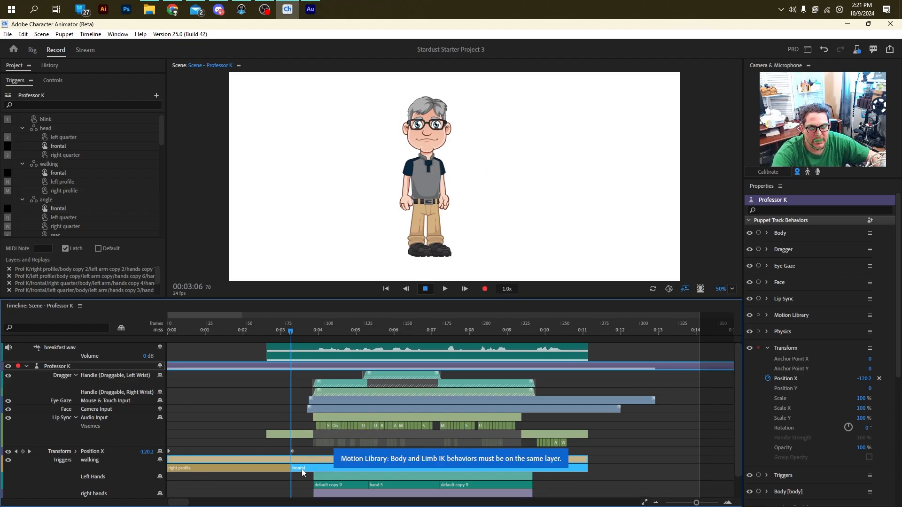
drag(587, 460, 655, 460)
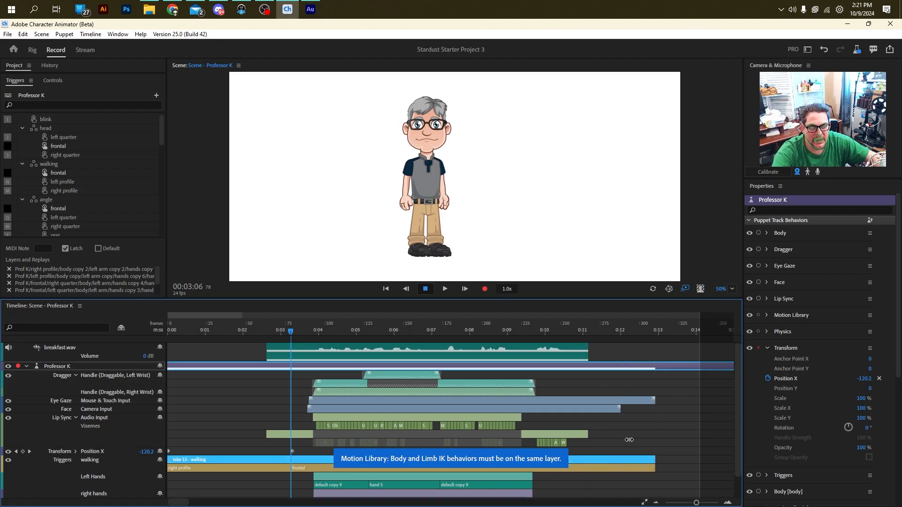
Step: Play the scene from frame 0 through the walking entrance into the start of the dialogue
drag(285, 331, 142, 331)
click(444, 289)
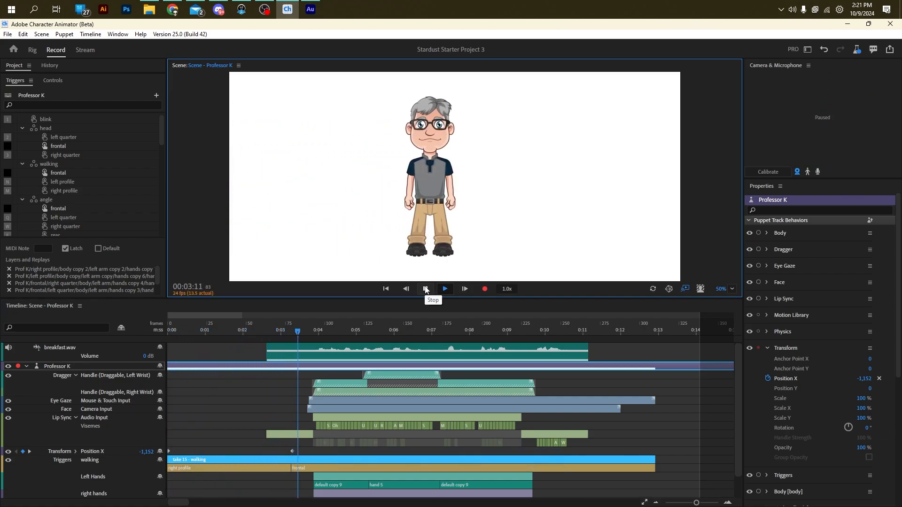
click(426, 290)
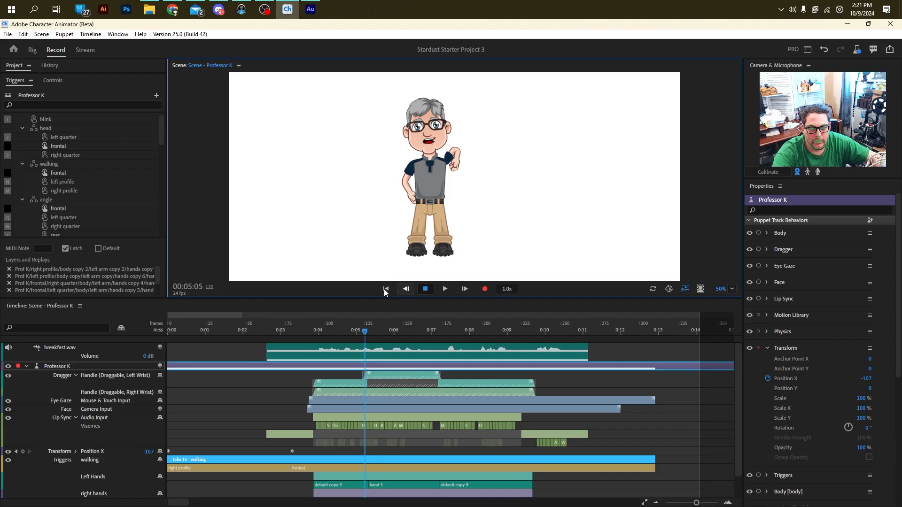
Step: At frame 50, expand the Walk [body copy 2] settings to reach the arm options
click(247, 328)
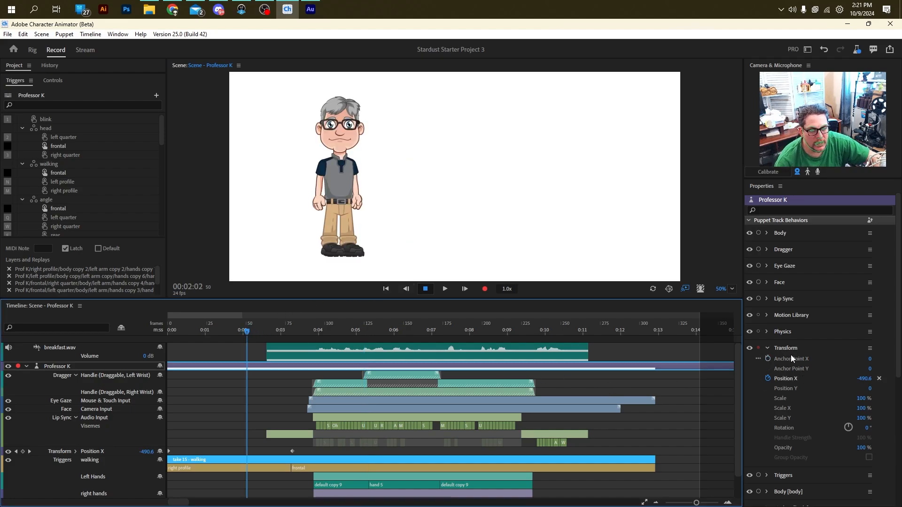
scroll(776, 443, down, 5)
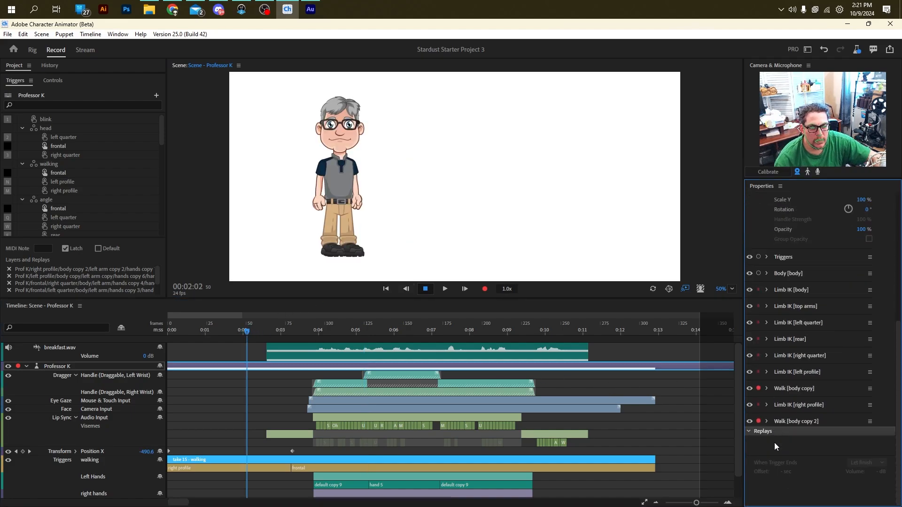
click(767, 421)
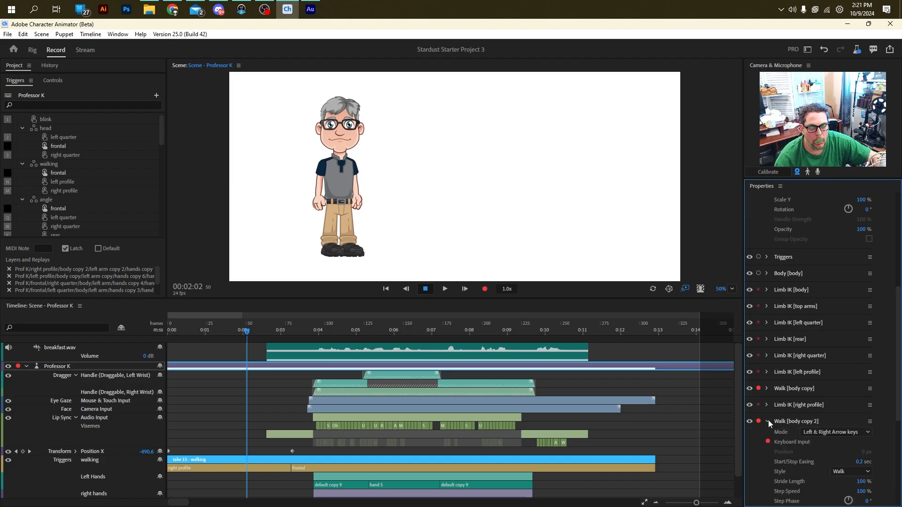
scroll(769, 420, down, 3)
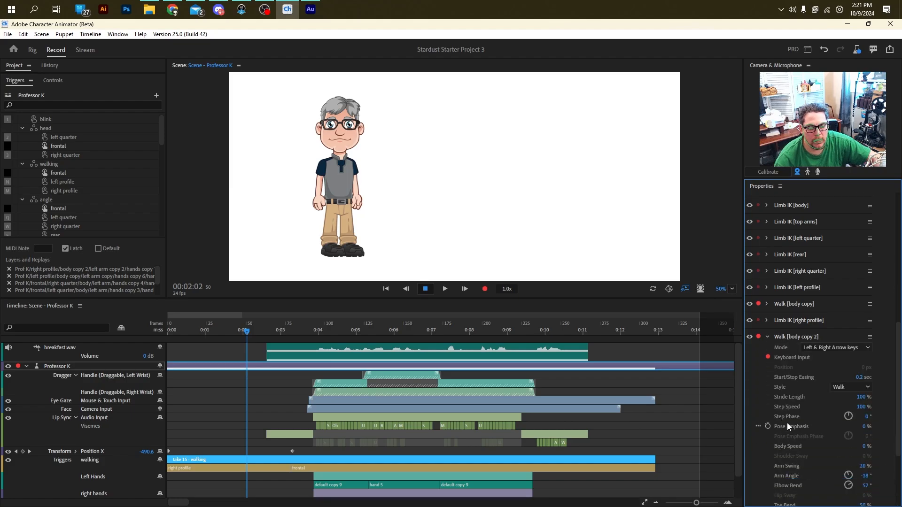
scroll(797, 449, down, 1)
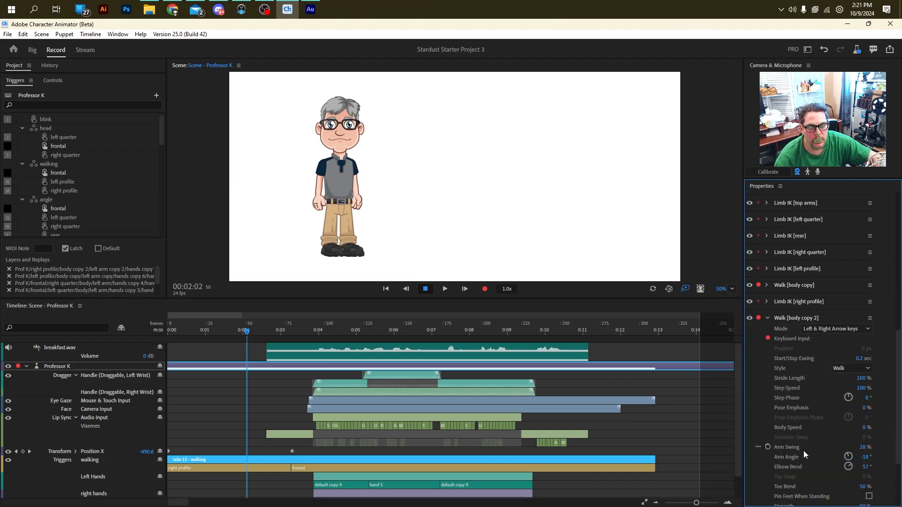
scroll(801, 453, down, 1)
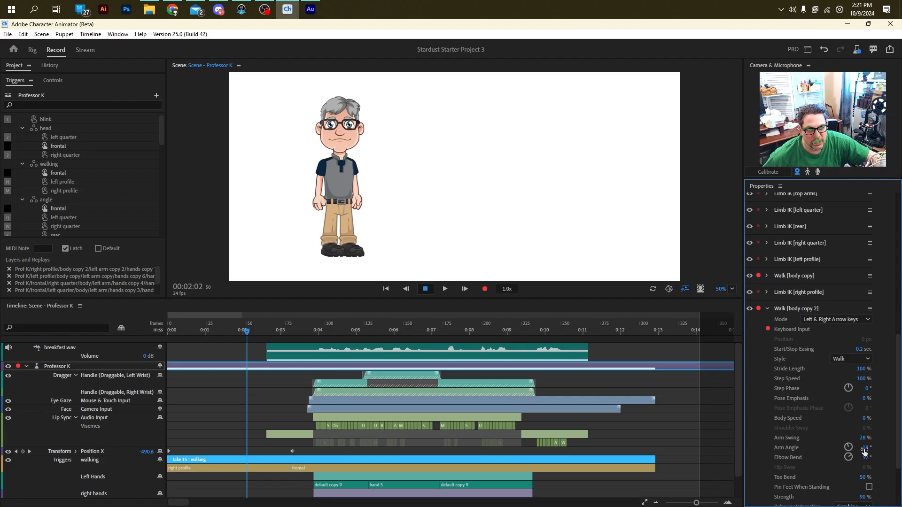
Step: Try Arm Angle values of -46° and -4° on Walk [body copy 2], scrubbing the walk, and return it to -18°
mouse_move(864, 451)
mouse_down()
mouse_move(877, 451)
mouse_move(858, 454)
mouse_up()
drag(213, 330, 249, 332)
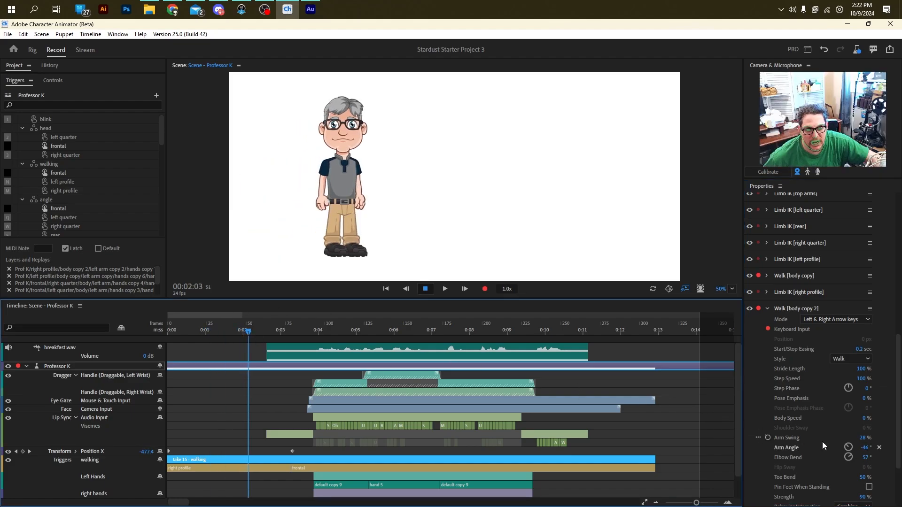
drag(865, 447, 854, 447)
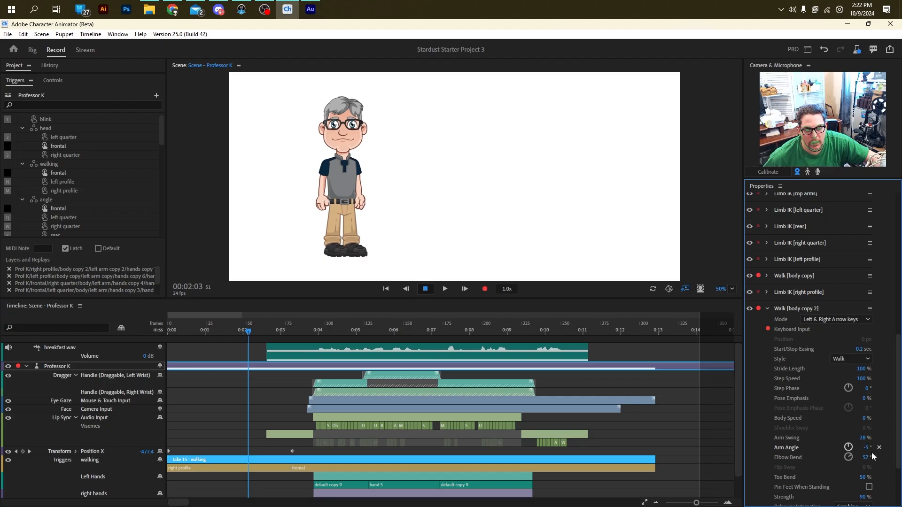
drag(204, 323, 248, 330)
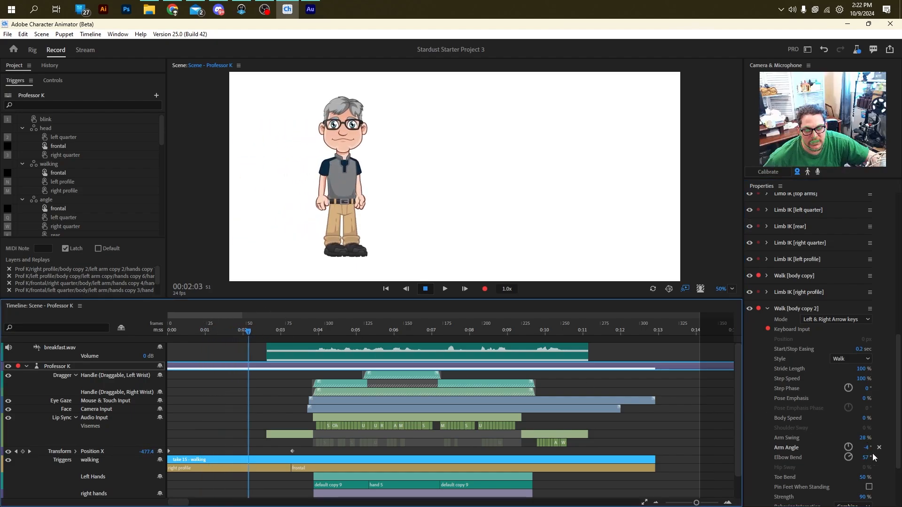
drag(866, 448, 737, 444)
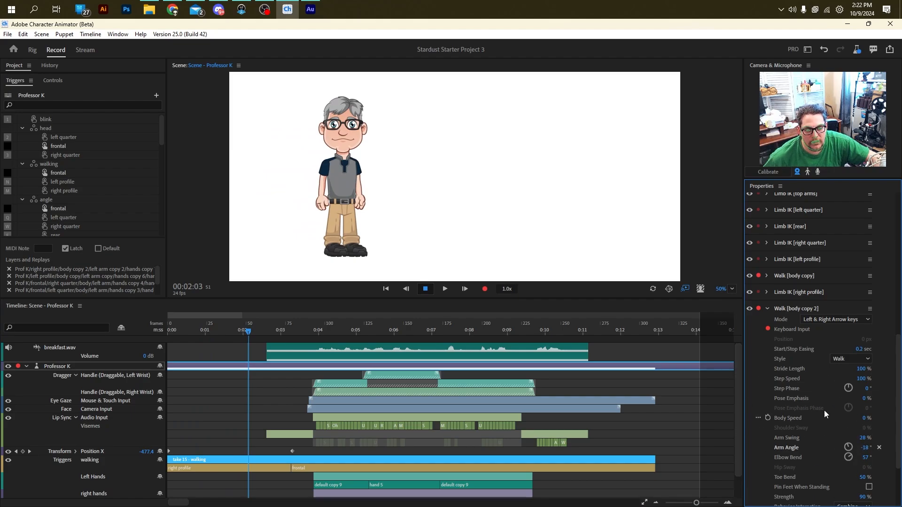
scroll(824, 410, down, 1)
scroll(514, 372, down, 1)
scroll(852, 414, up, 3)
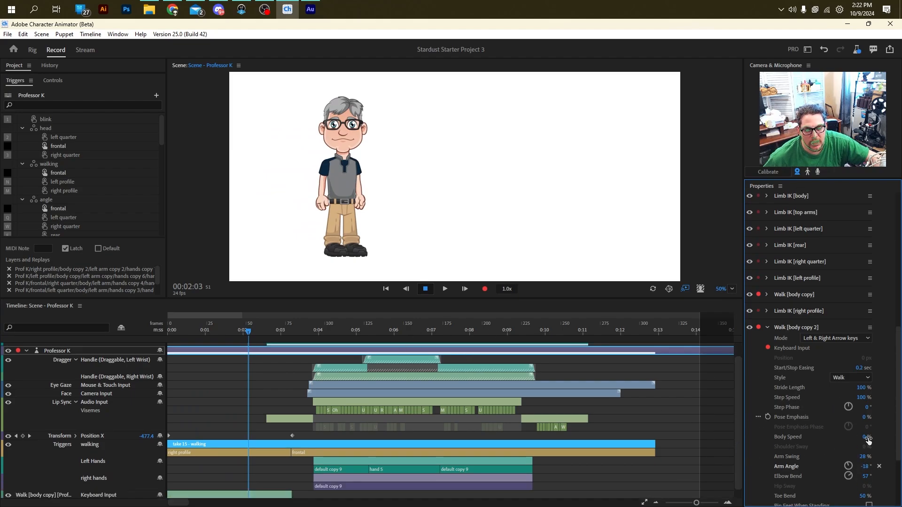
Step: Set the Arm Angle of Walk [body copy 2] to -4° and scrub back through the walk to frame 34
click(867, 467)
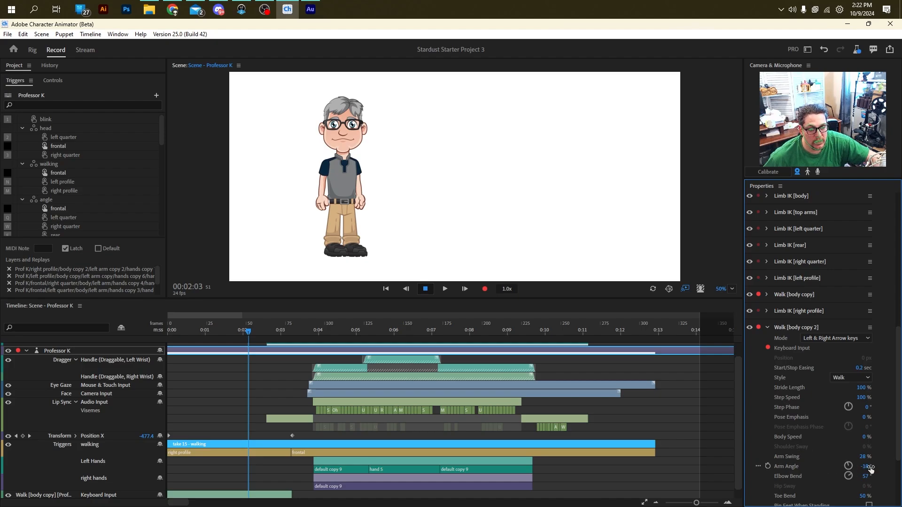
text(-4)
key(Return)
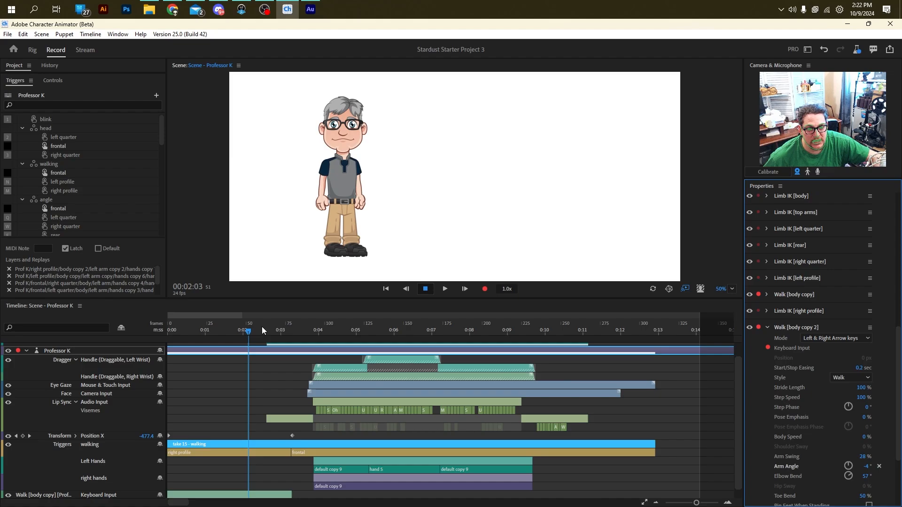
click(302, 326)
drag(312, 322, 221, 328)
scroll(813, 215, up, 4)
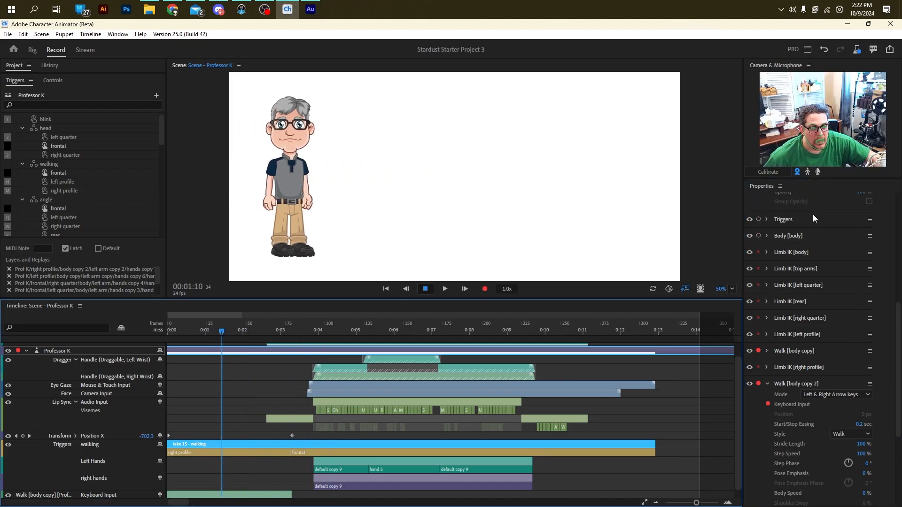
scroll(837, 209, up, 9)
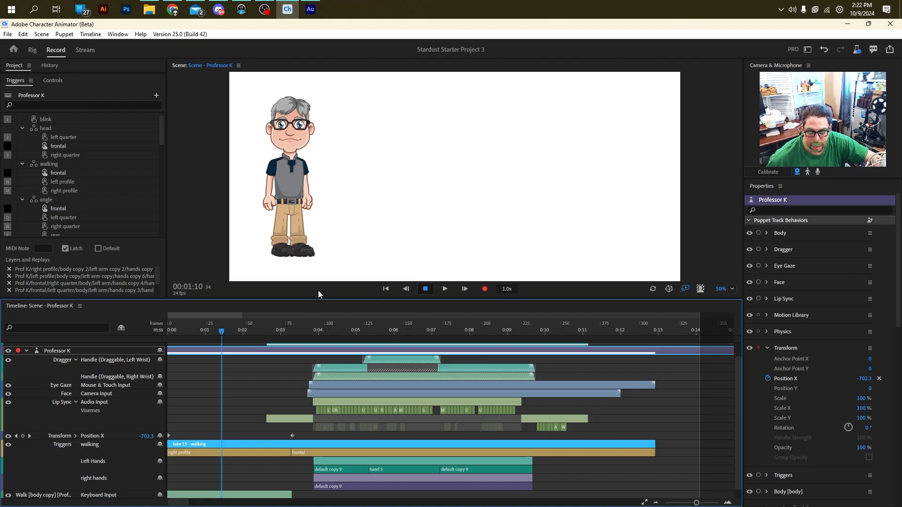
Step: Scrub the walking entrance from frame 0 to its end at frame 79 and collapse the Transform settings
drag(220, 334, 254, 315)
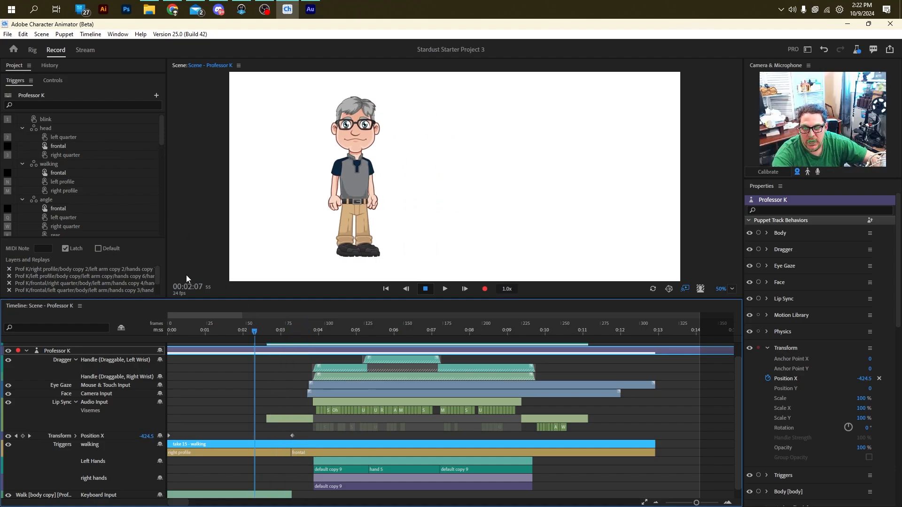
click(187, 322)
drag(187, 323, 146, 323)
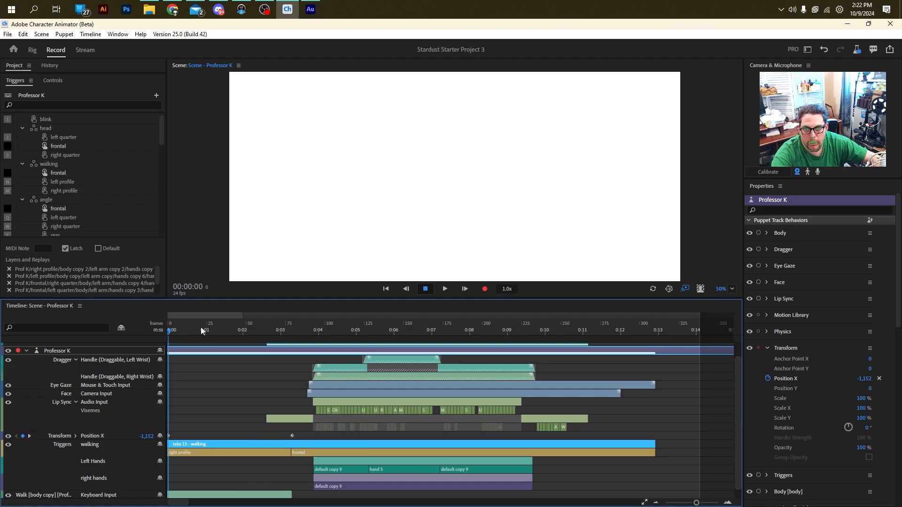
drag(281, 330, 292, 329)
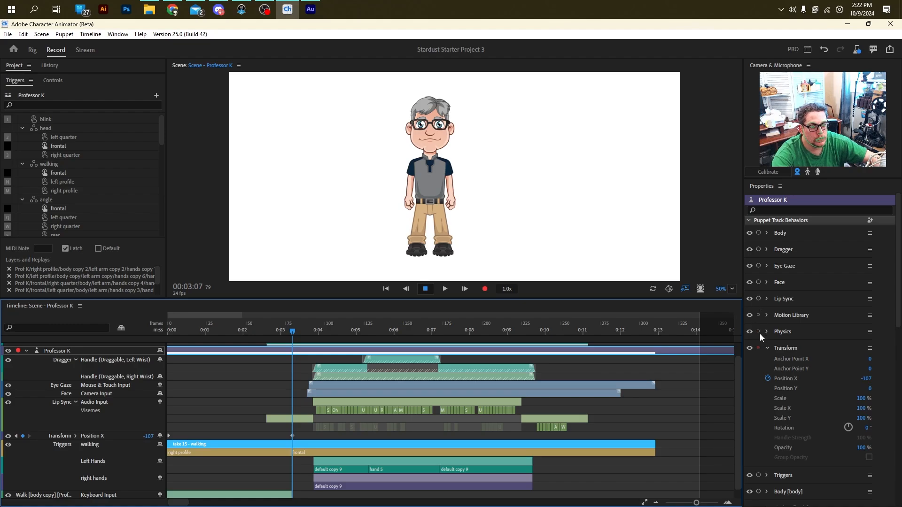
click(768, 348)
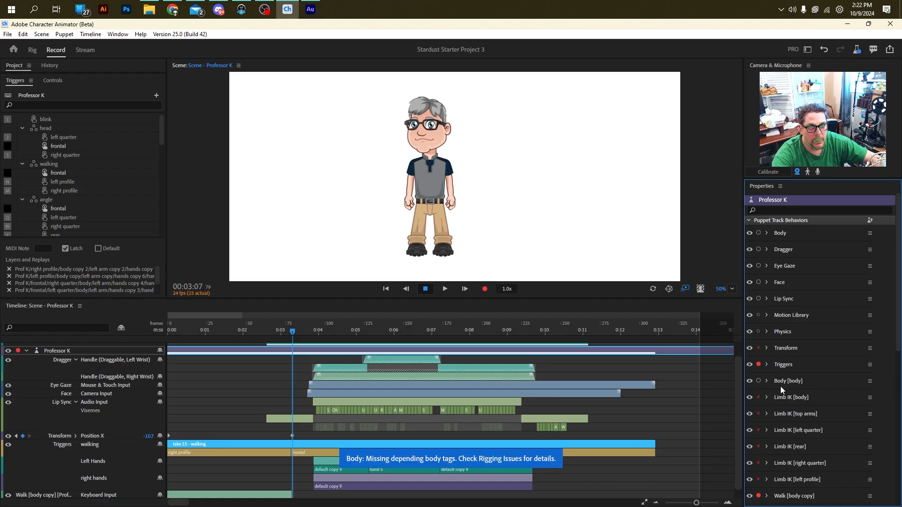
click(87, 50)
click(32, 50)
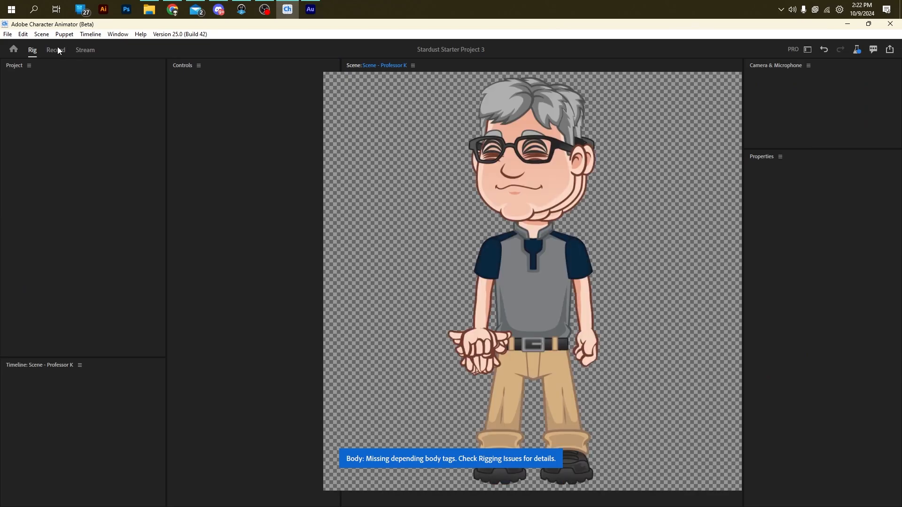
click(57, 48)
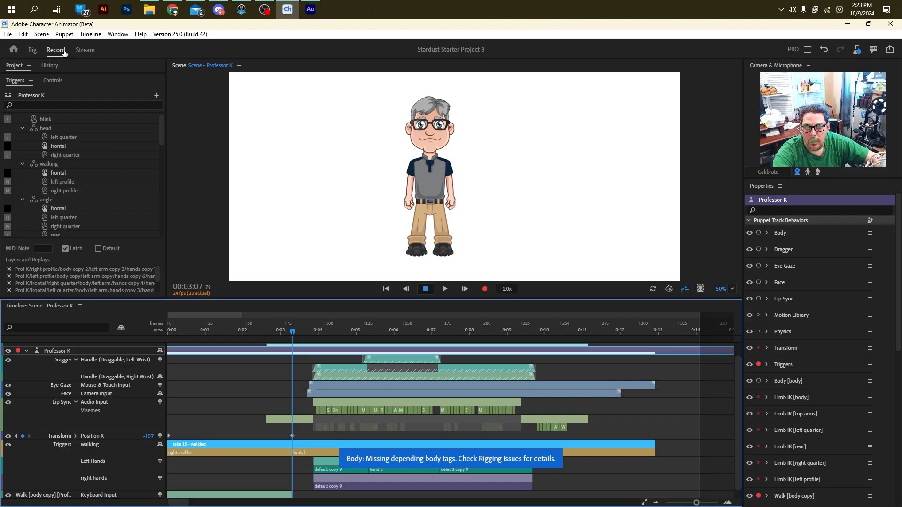
Step: Record a one-frame take of the left quarter head trigger at frame 79 and stretch it over the full length of the walking trigger take
click(91, 34)
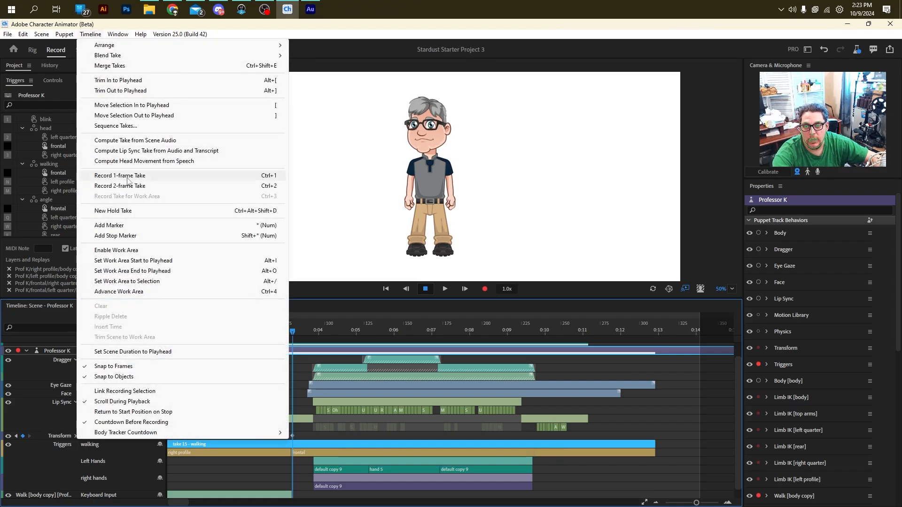
click(130, 179)
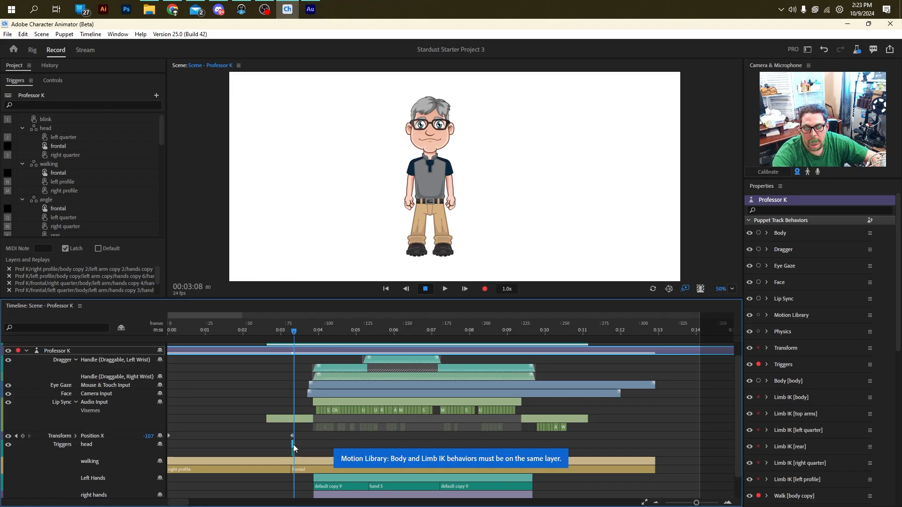
drag(293, 444, 655, 445)
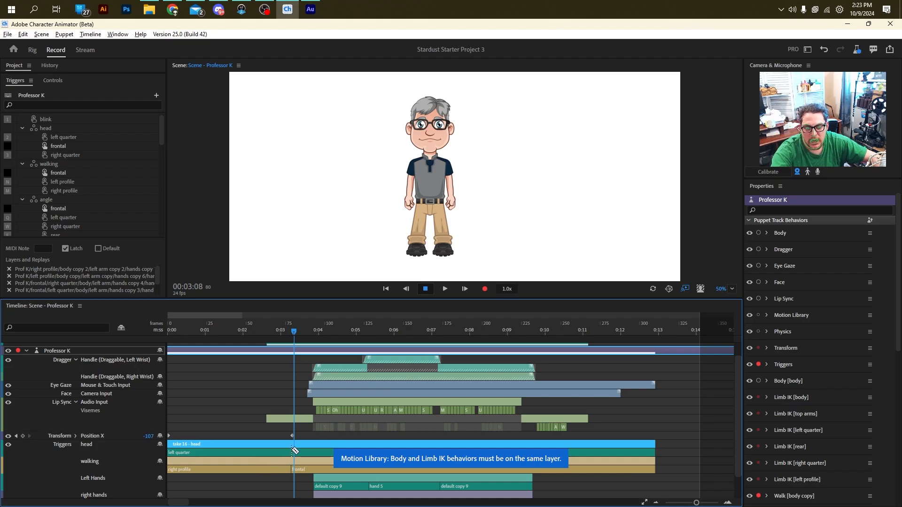
Step: Split the head trigger at the walk's end and the hand takes' end, setting the middle part to frontal and the last to right quarter
click(319, 452)
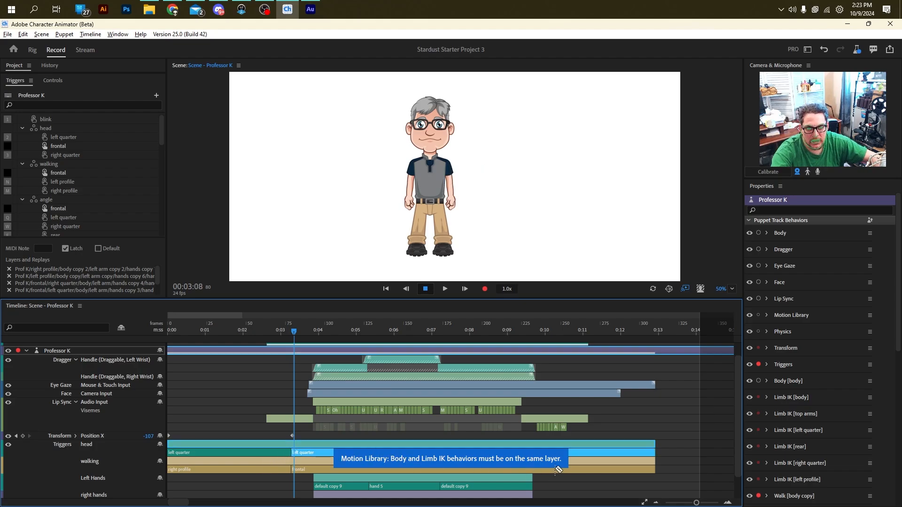
click(283, 451)
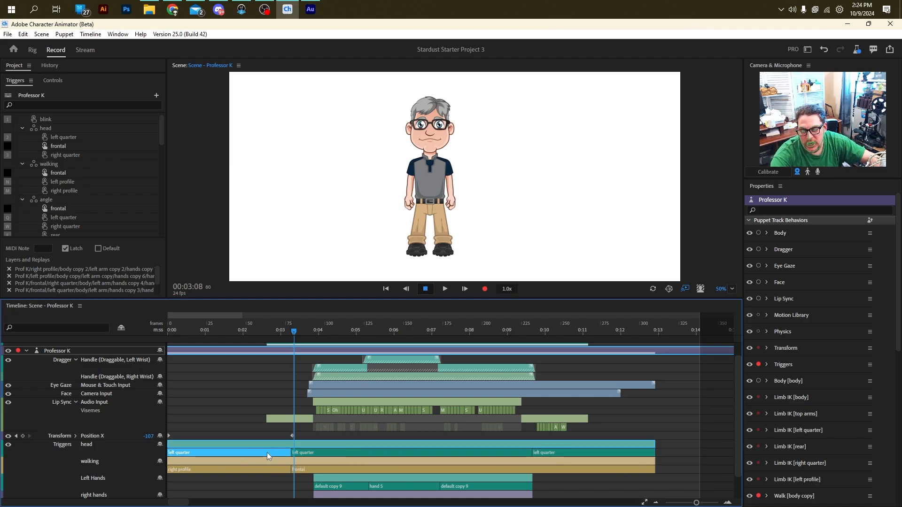
right_click(318, 456)
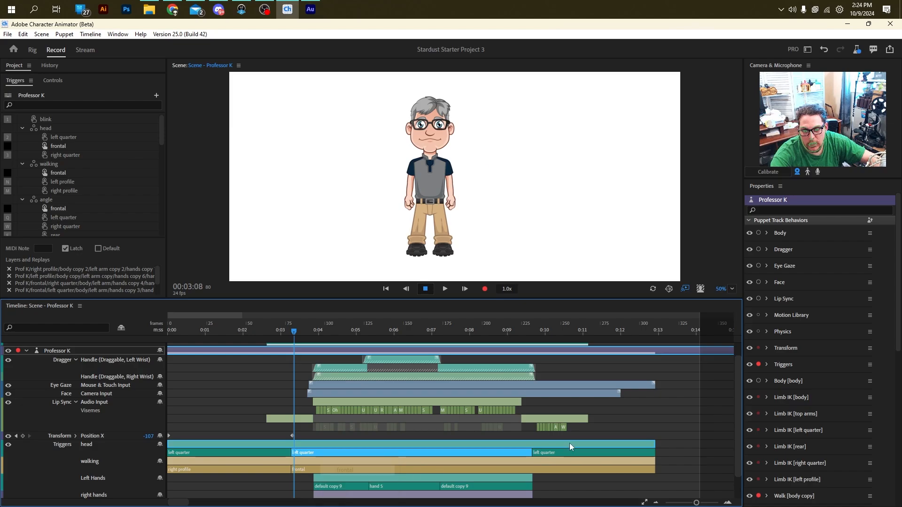
right_click(600, 452)
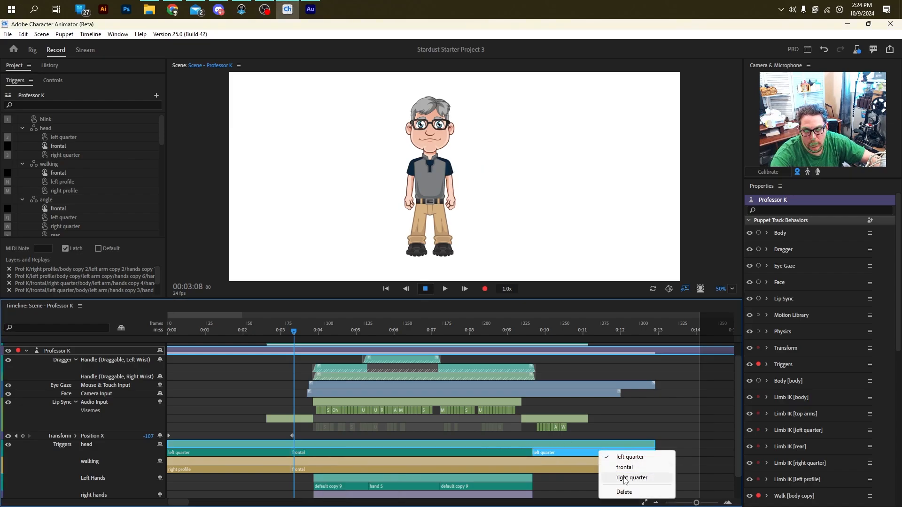
click(628, 478)
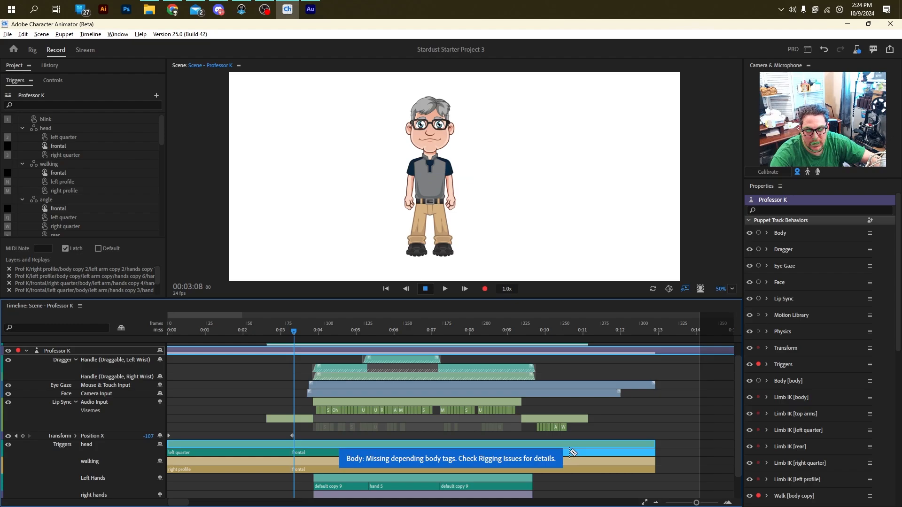
Step: Split the last head trigger segment shortly before 0:11, with frontal before the cut and right quarter after it
right_click(574, 452)
click(580, 470)
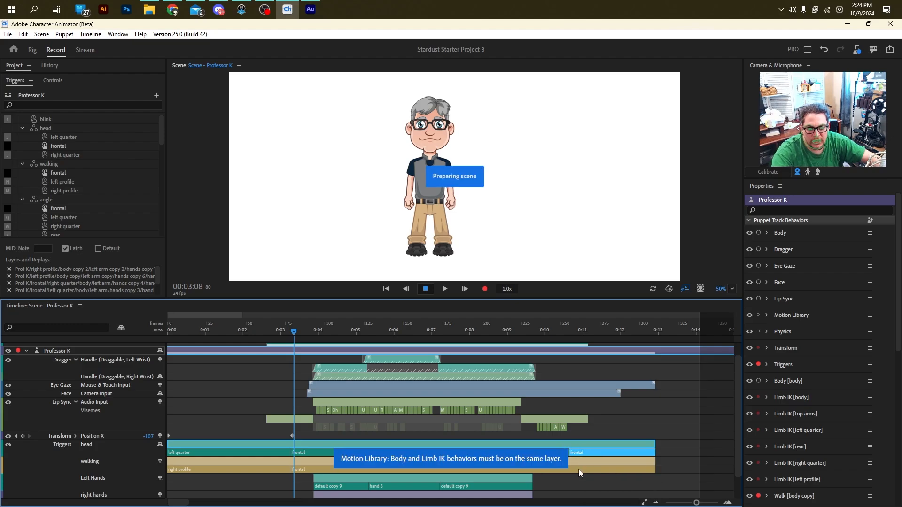
right_click(581, 473)
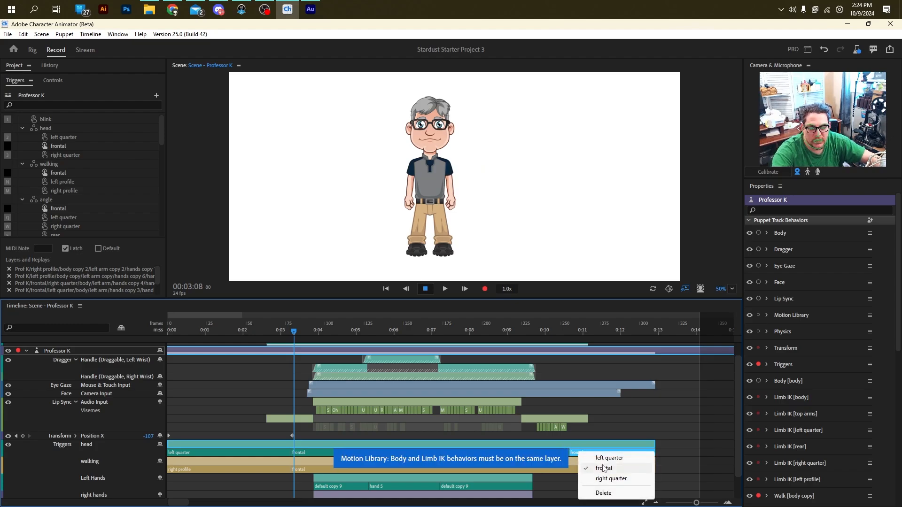
click(604, 481)
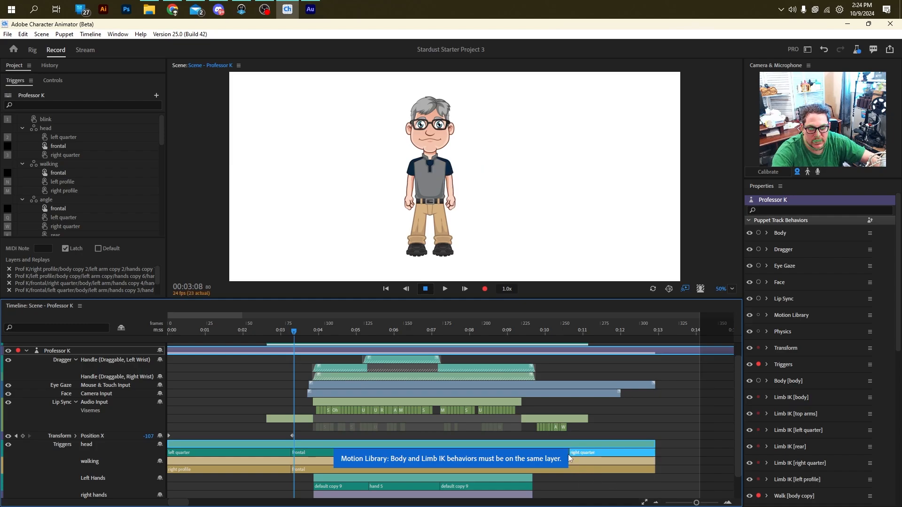
right_click(566, 454)
click(585, 469)
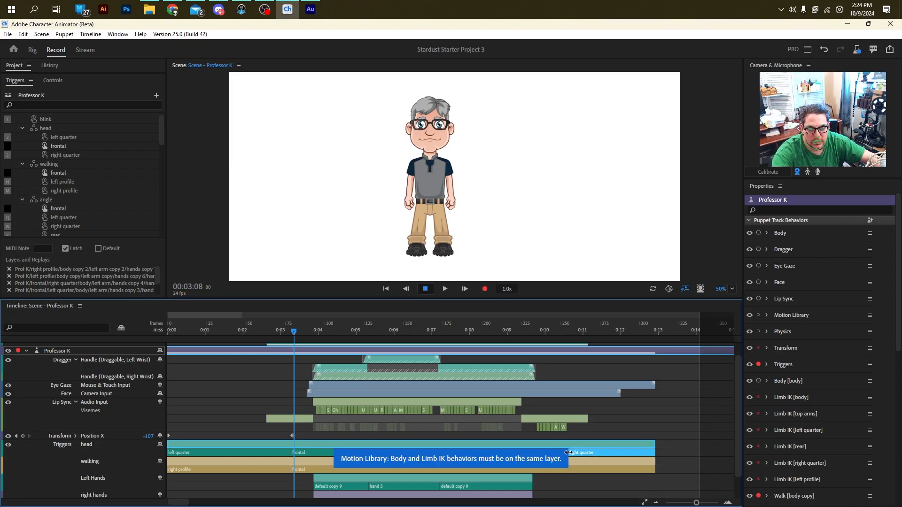
Step: Play the scene from frame 48 through the end of the walk to check the head direction
click(243, 342)
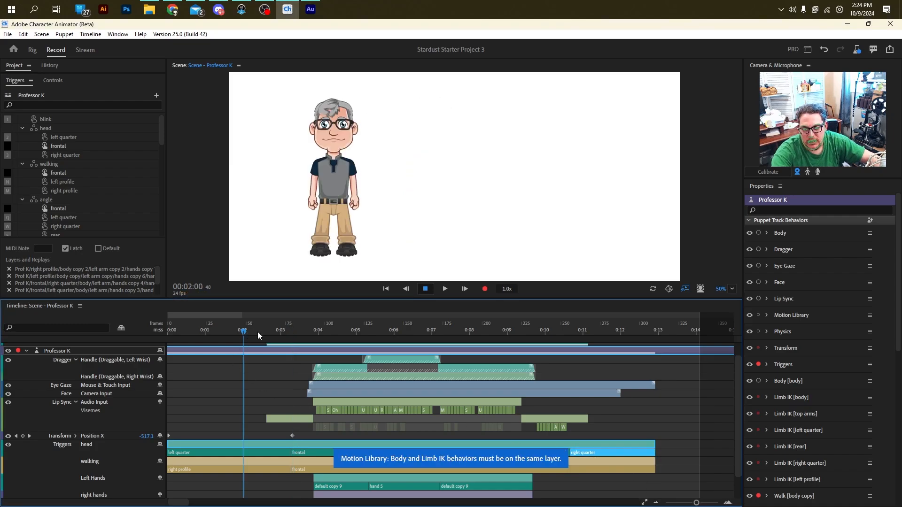
click(445, 289)
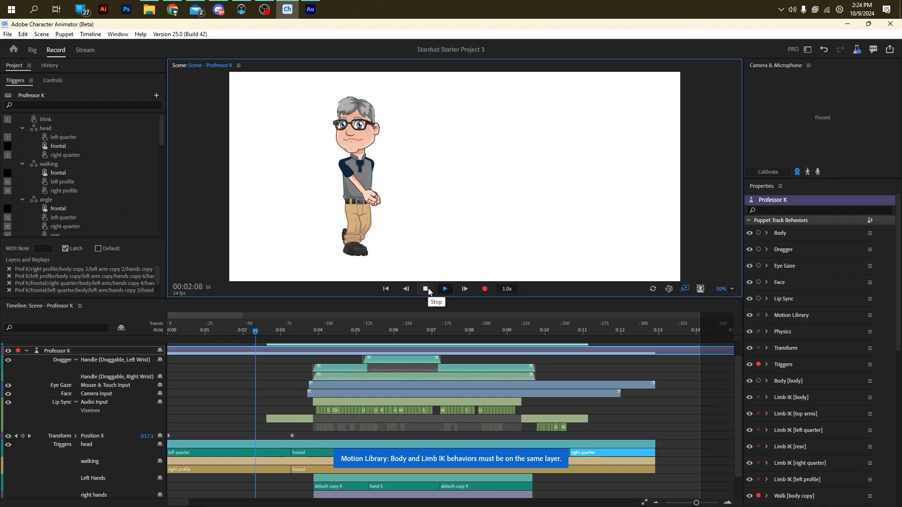
click(427, 290)
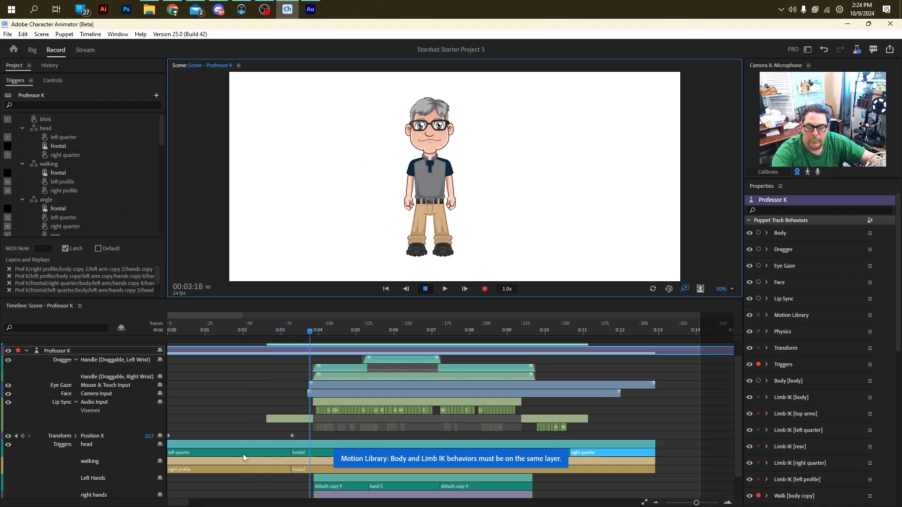
Step: Set the head trigger segment during the walk to right quarter and the final segment to left quarter
right_click(244, 452)
click(263, 481)
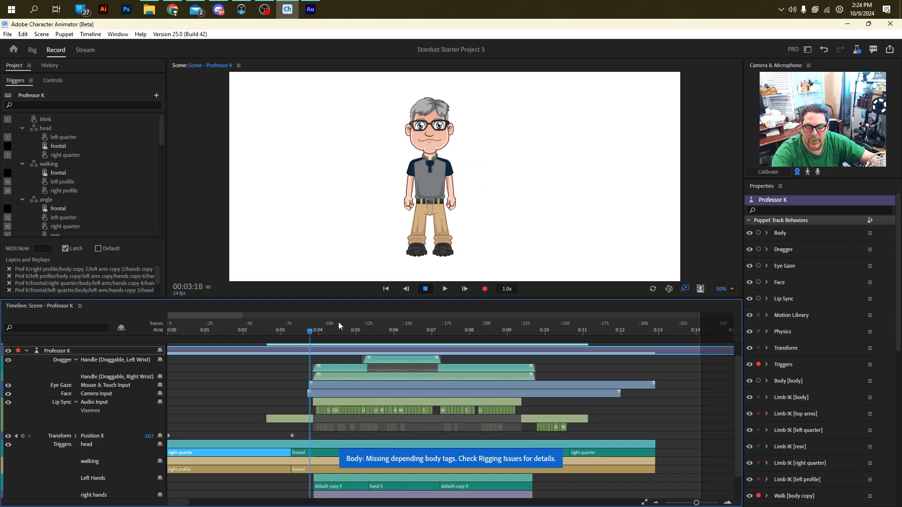
right_click(610, 450)
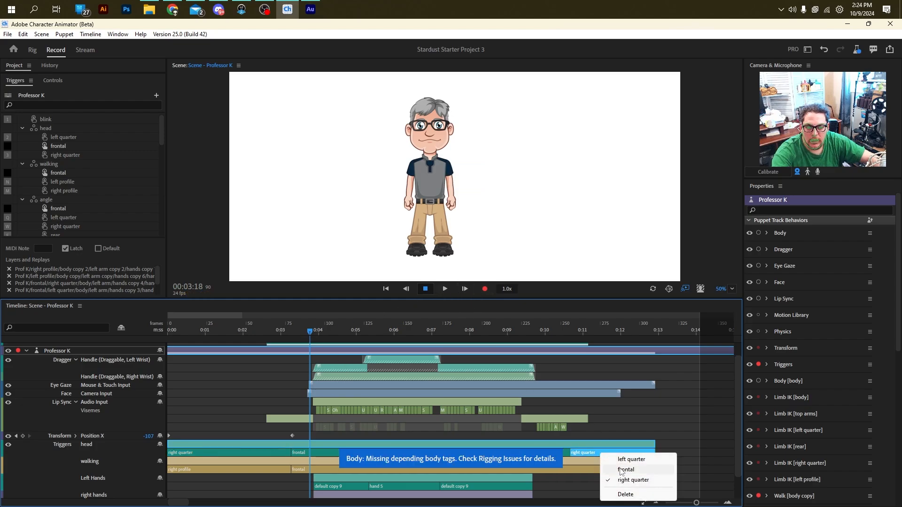
click(627, 460)
Step: Play the whole scene from frame 0 to the end of the head trigger take
click(249, 333)
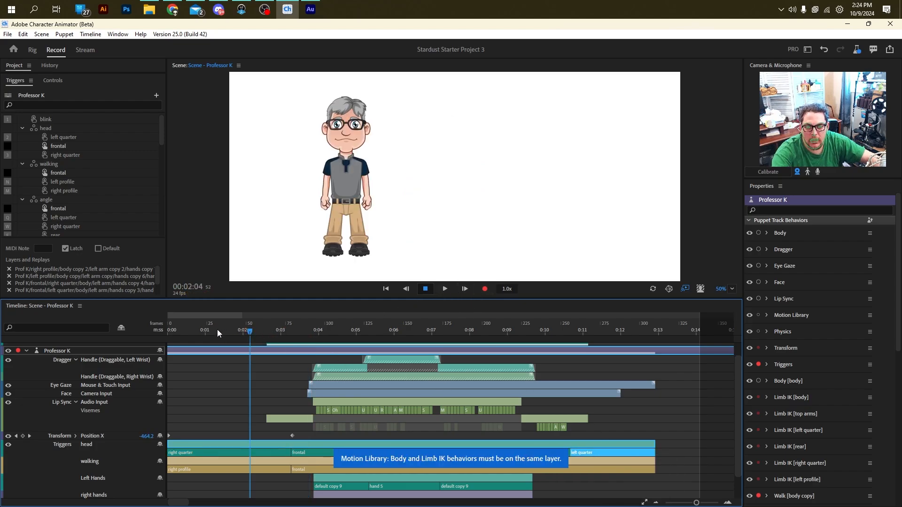
drag(216, 332, 140, 332)
click(444, 290)
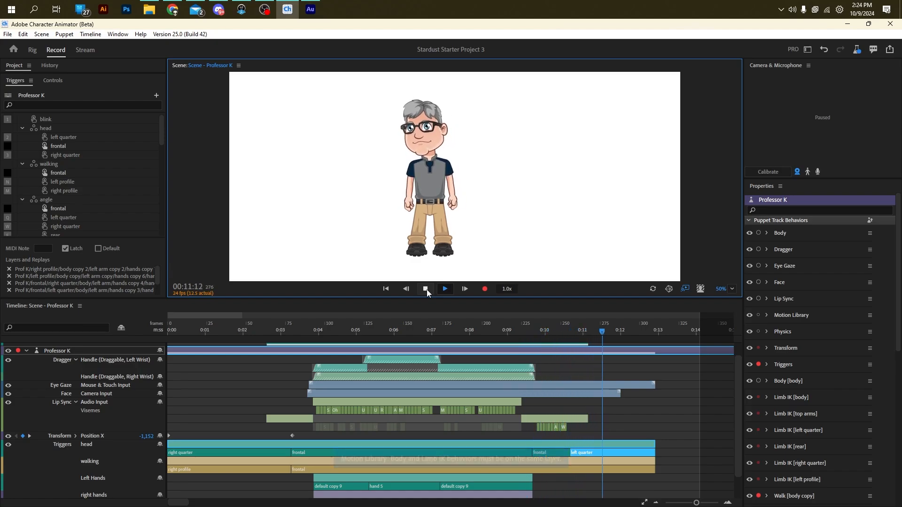
click(425, 290)
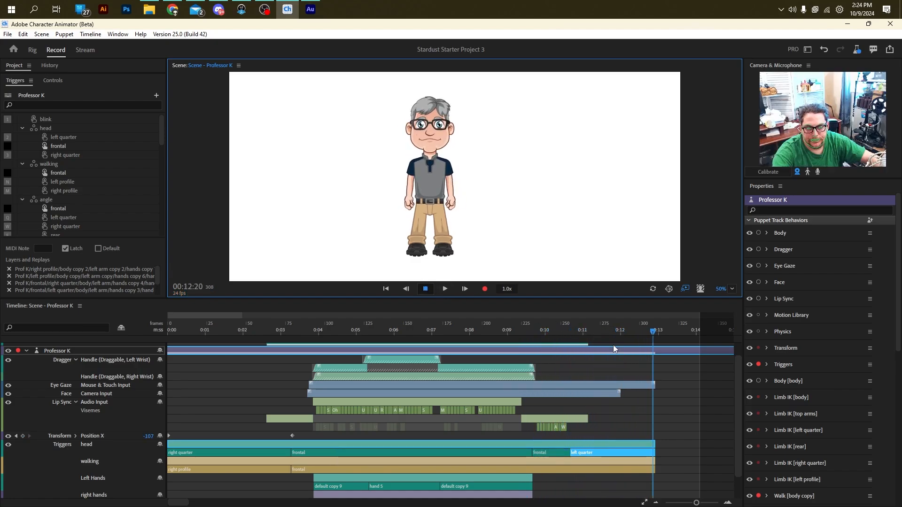
Step: Lengthen the blend ramps at both ends of the face Camera Input and eye gaze Mouse & Touch Input takes, and scrub the scene's ending
click(610, 331)
drag(616, 330, 626, 335)
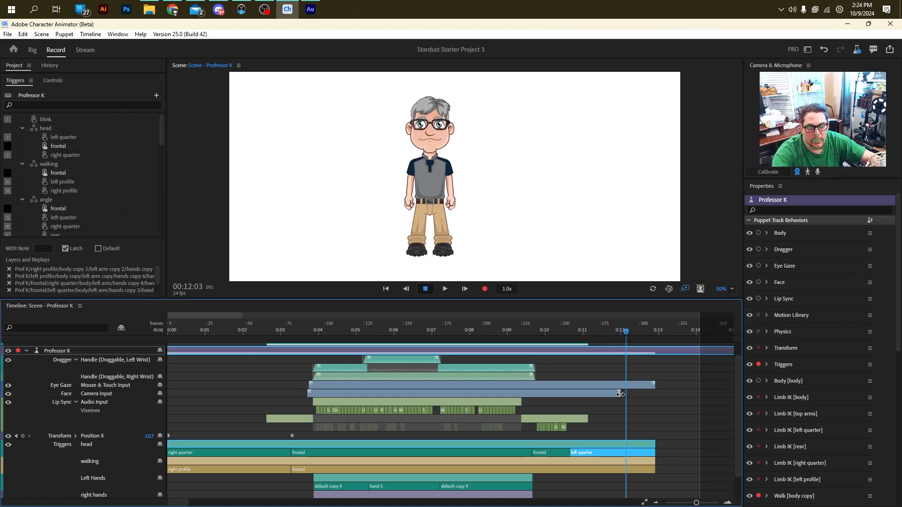
click(619, 395)
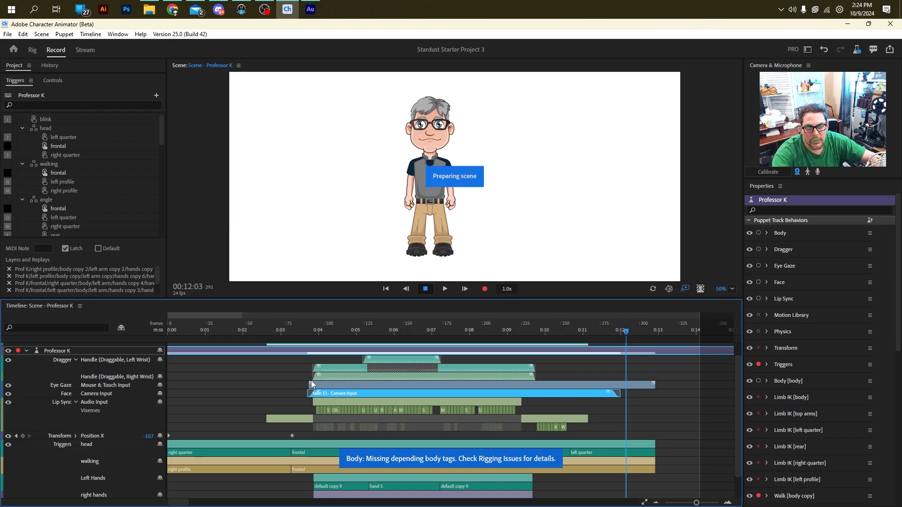
click(321, 379)
click(312, 385)
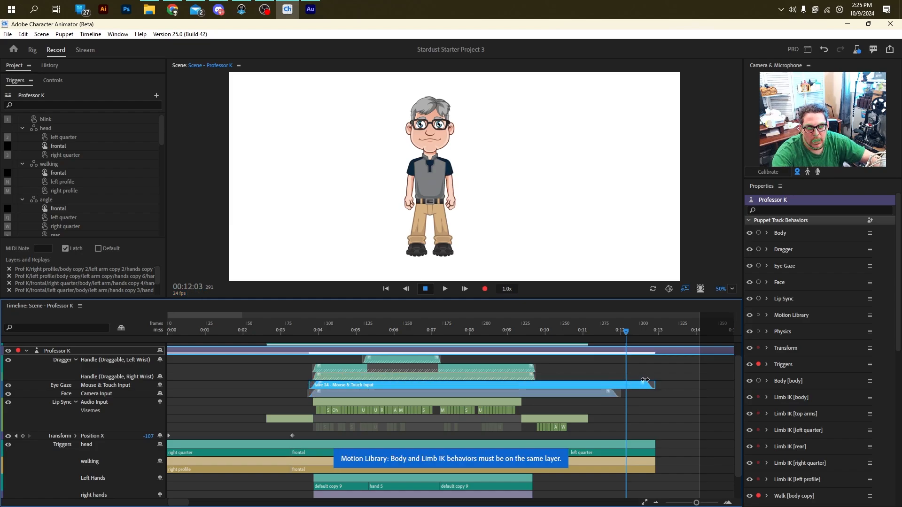
drag(645, 380, 646, 380)
drag(597, 335, 630, 338)
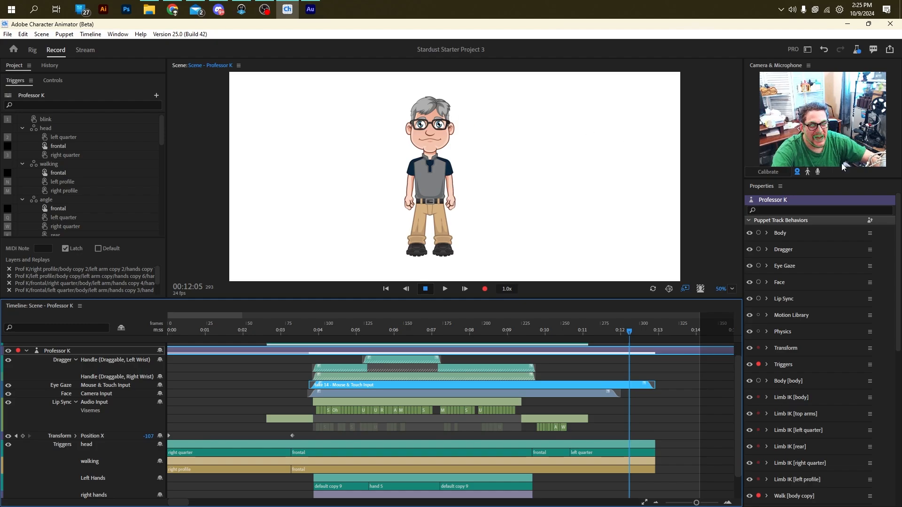
Step: Import Cartoon-Background-Hill-Landscape.jpg from the Downloads folder in File Explorer and add it to the scene beneath the collapsed Professor K track
mouse_move(175, 10)
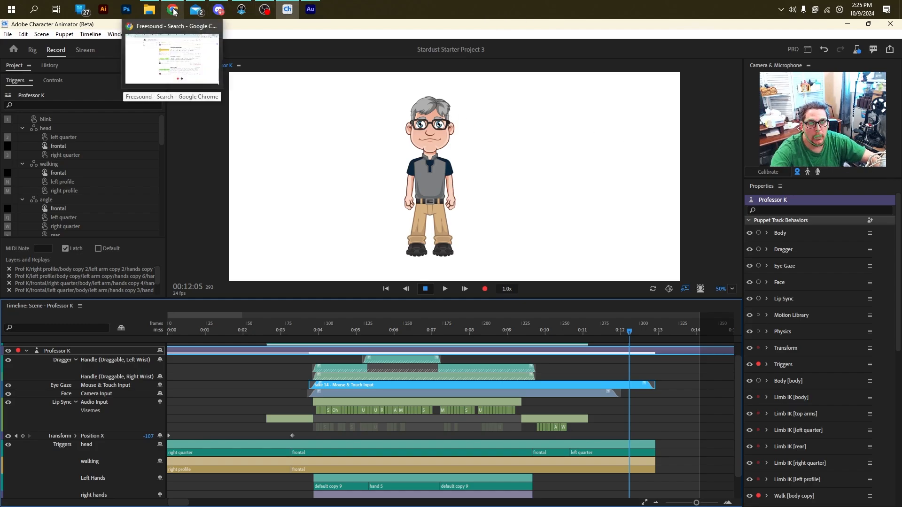
click(149, 10)
drag(668, 199, 102, 167)
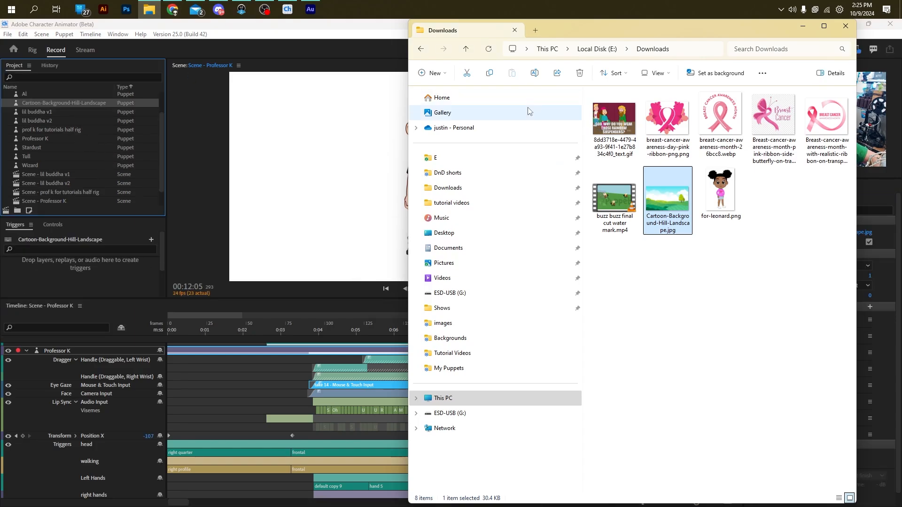
click(803, 26)
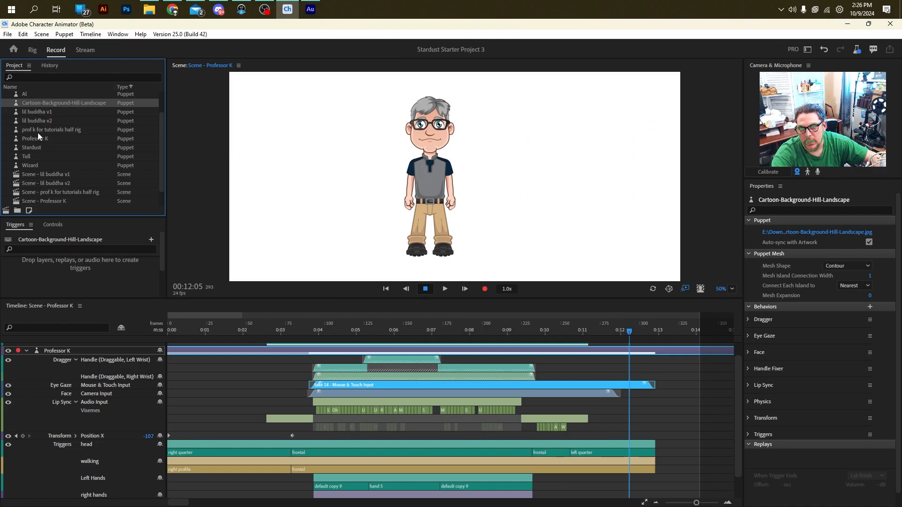
click(28, 351)
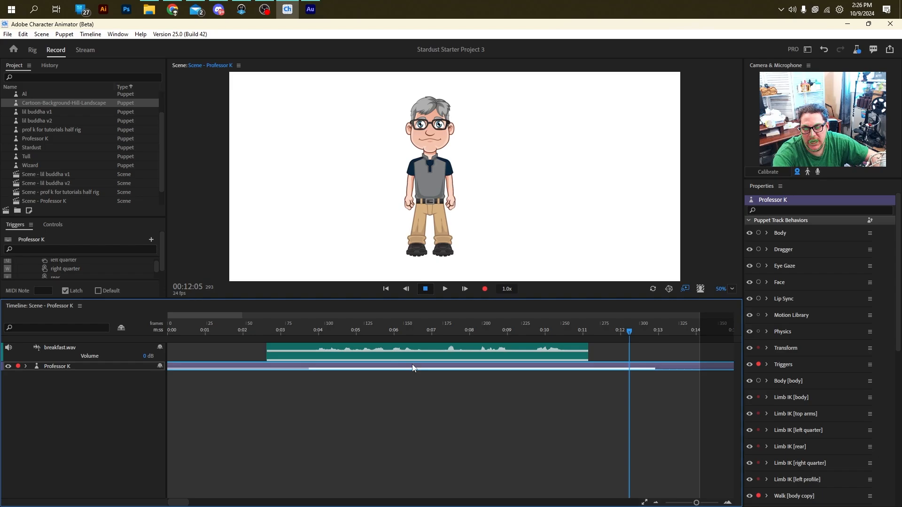
drag(41, 103, 52, 398)
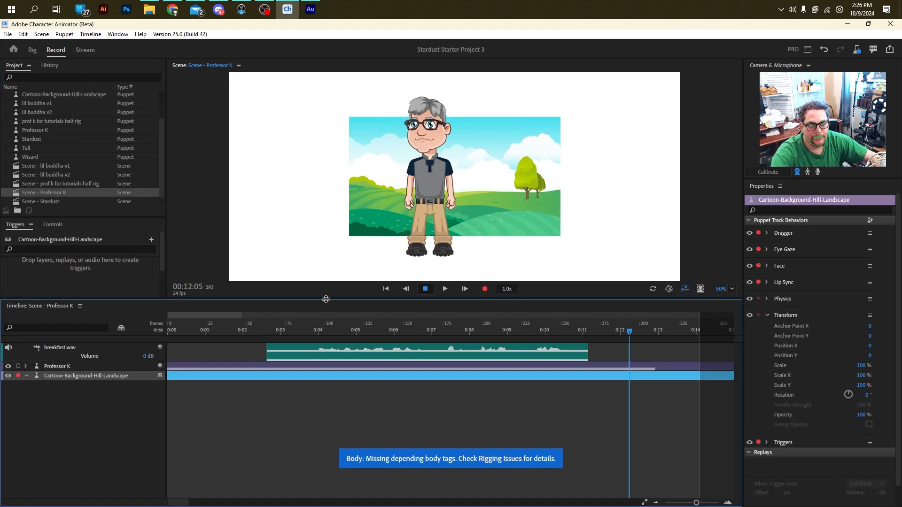
Step: Scale the Cartoon-Background-Hill-Landscape puppet to 246 % so the background fills the whole scene
click(553, 216)
click(564, 411)
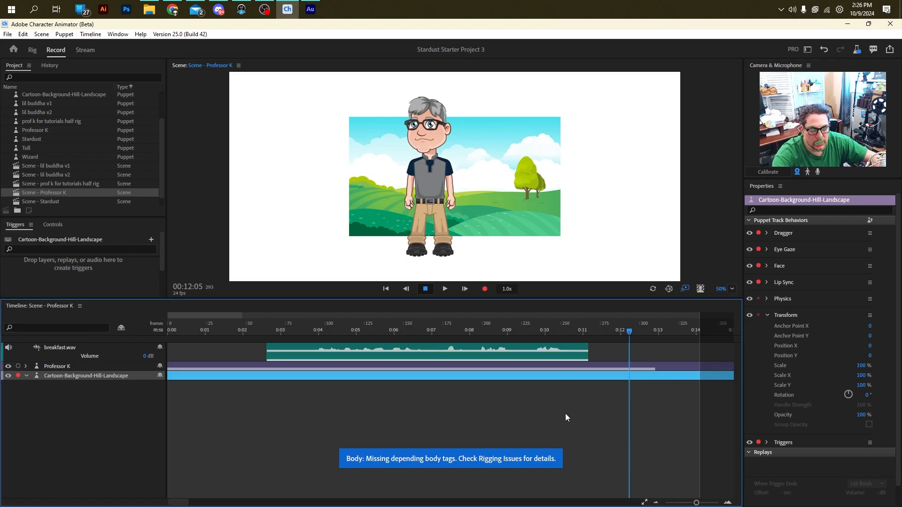
click(568, 376)
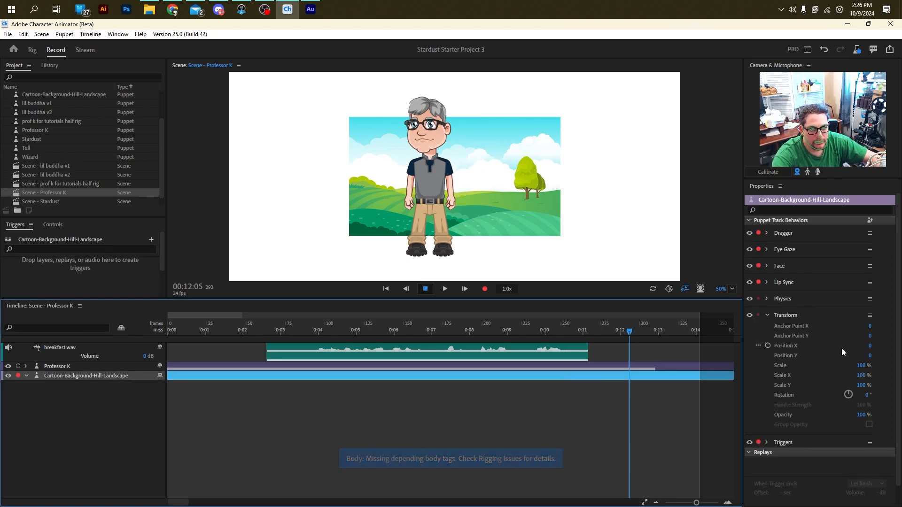
drag(861, 366, 893, 365)
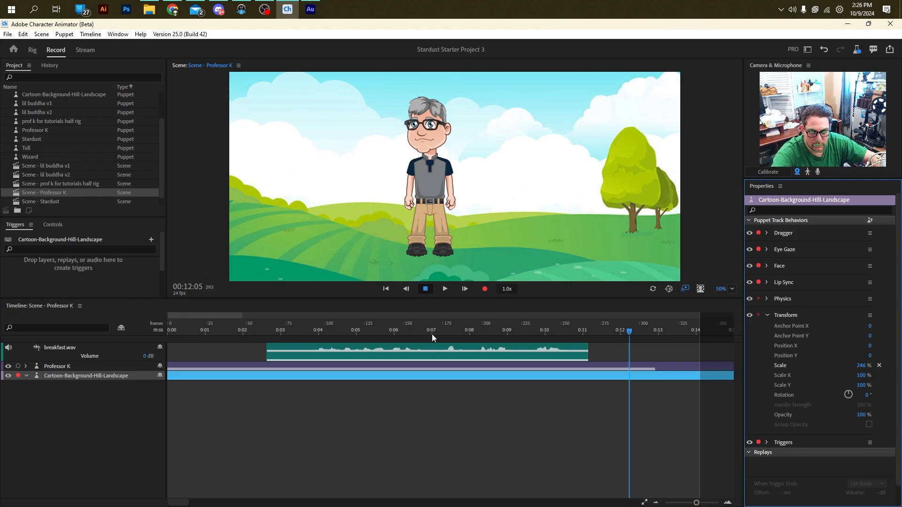
Step: Scrub the opening up to frame 102 and add a new scene camera to the Professor K scene
drag(171, 329, 328, 332)
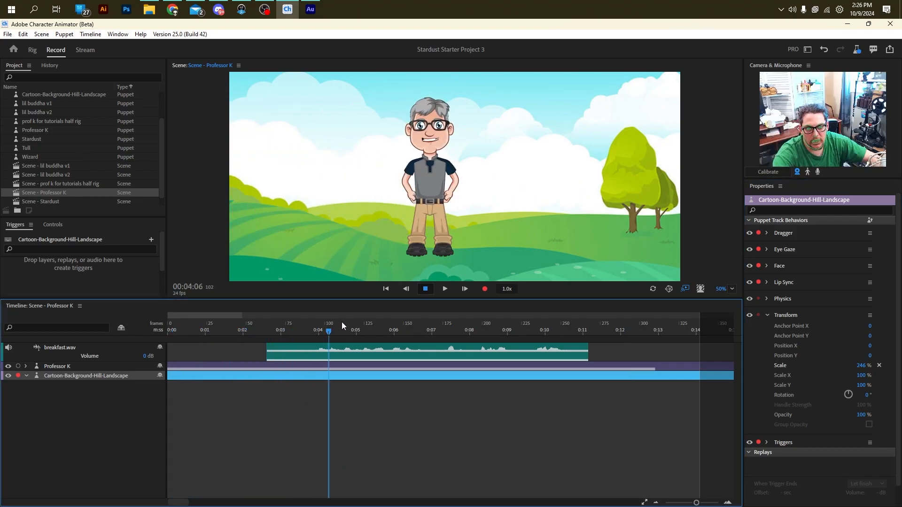
click(94, 35)
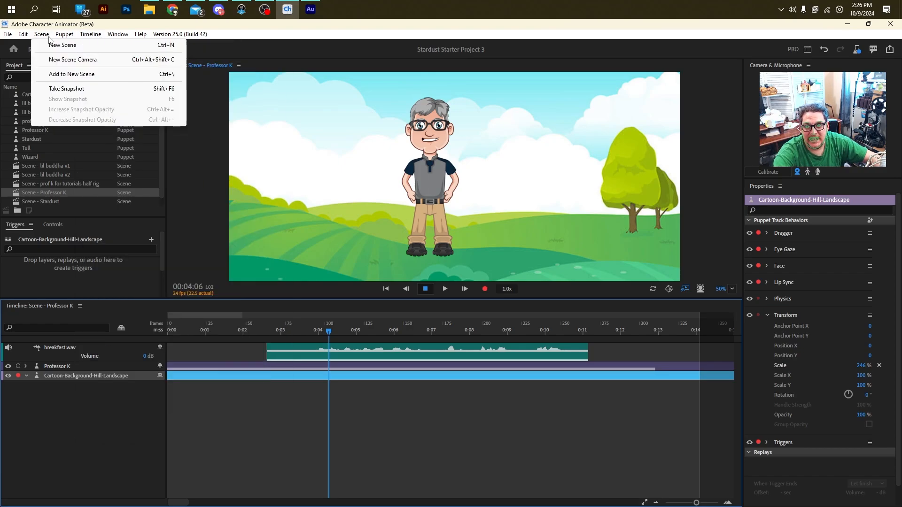
click(63, 59)
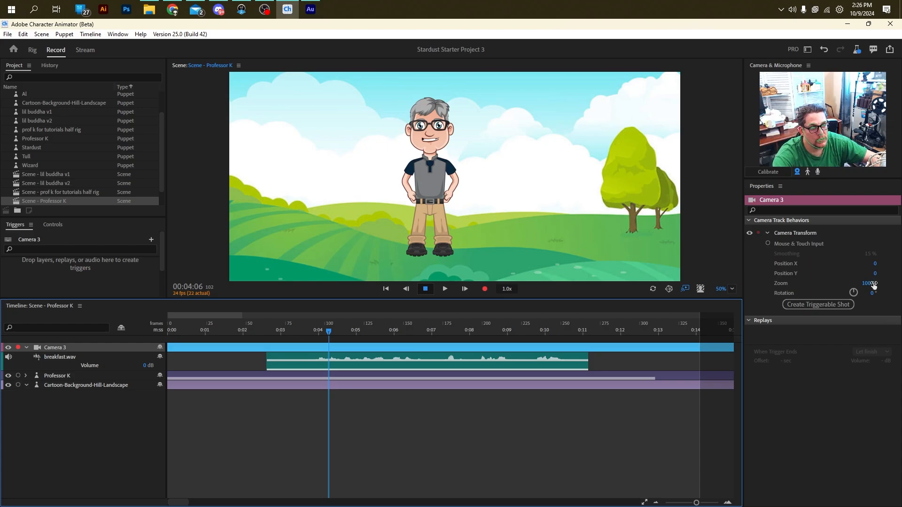
Step: Try out the new camera's transform settings and pan the view with Mouse & Touch Input armed, undoing both trials
drag(872, 294, 878, 299)
key(ctrl+z)
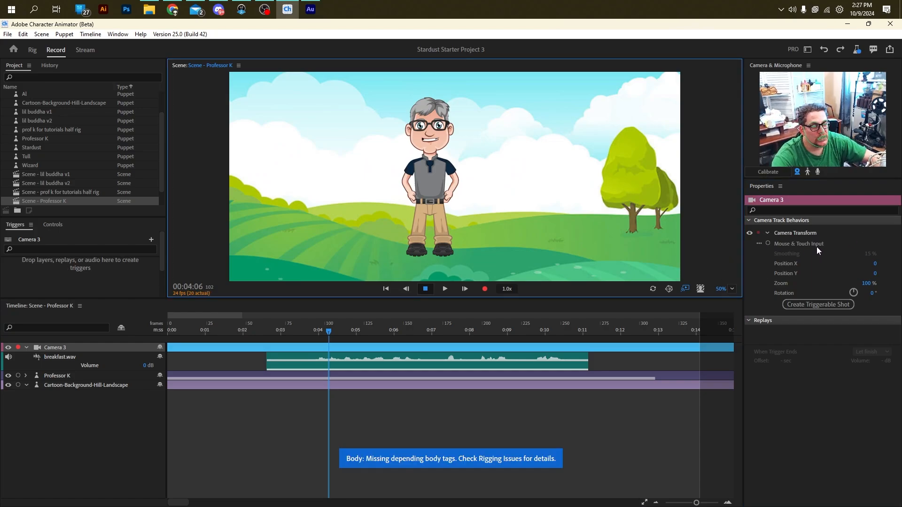
click(768, 244)
drag(517, 213, 568, 232)
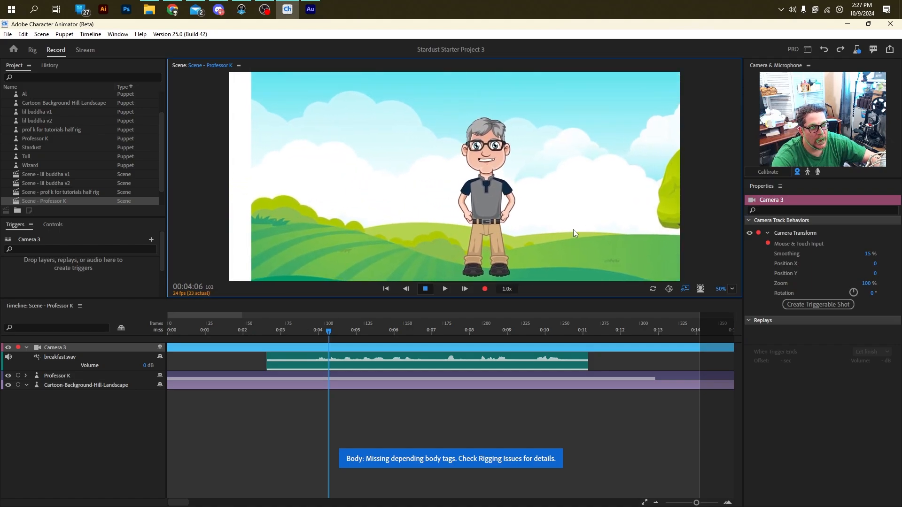
key(ctrl+z)
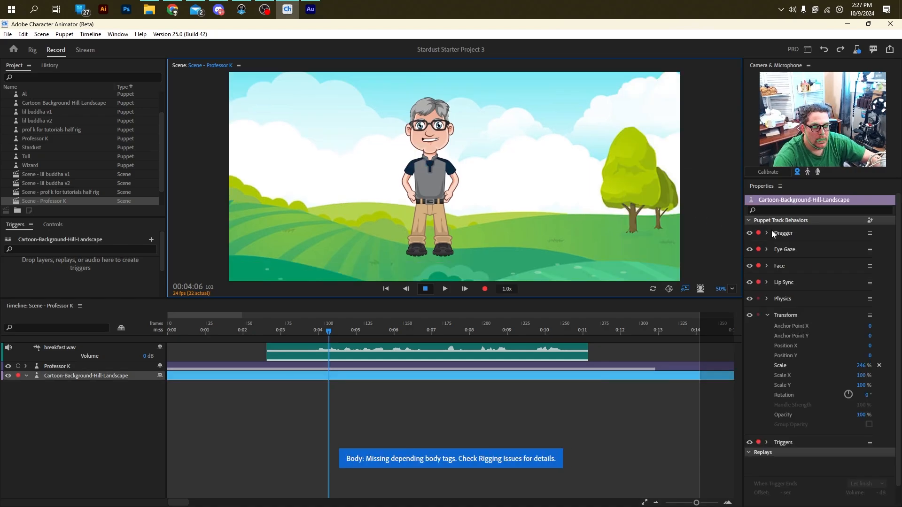
key(ctrl+shift+z)
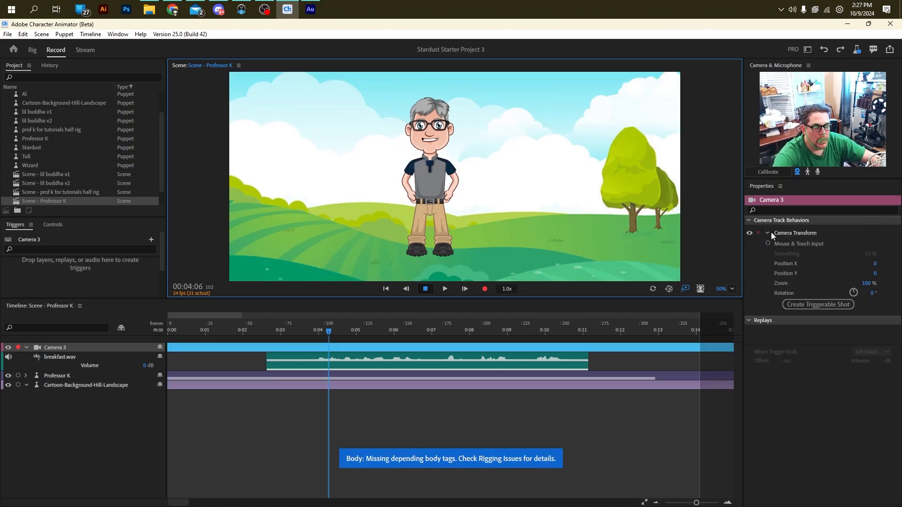
Step: Enable keyframes for the camera's Position X, Position Y and Zoom, and move all three keyframes to frame 0
drag(284, 331, 160, 328)
drag(230, 328, 293, 333)
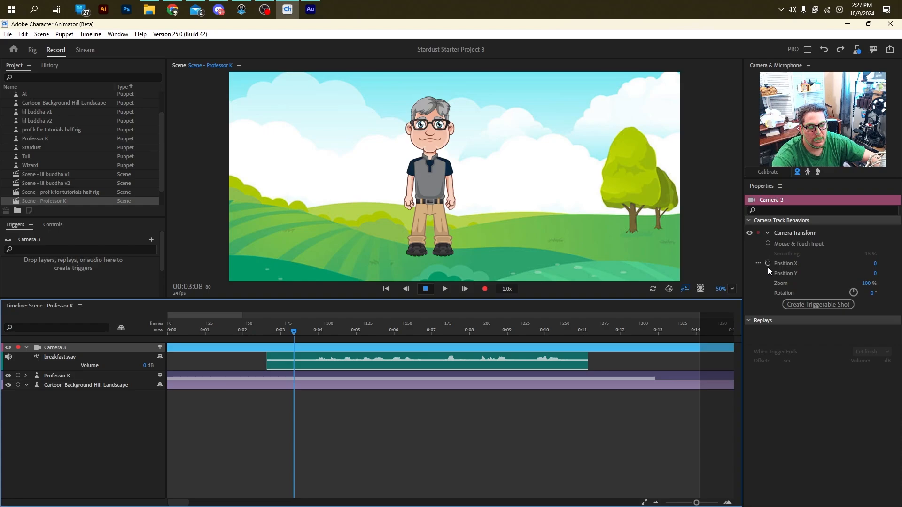
click(768, 264)
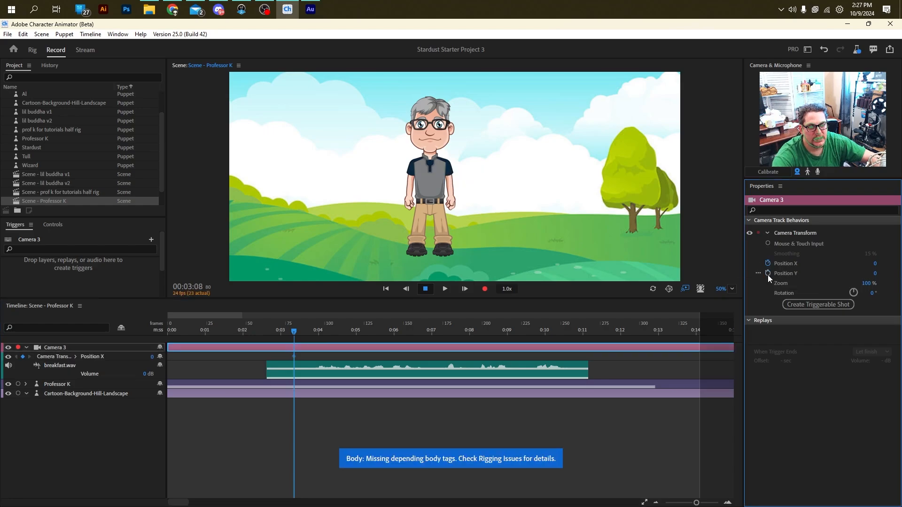
click(768, 274)
click(768, 283)
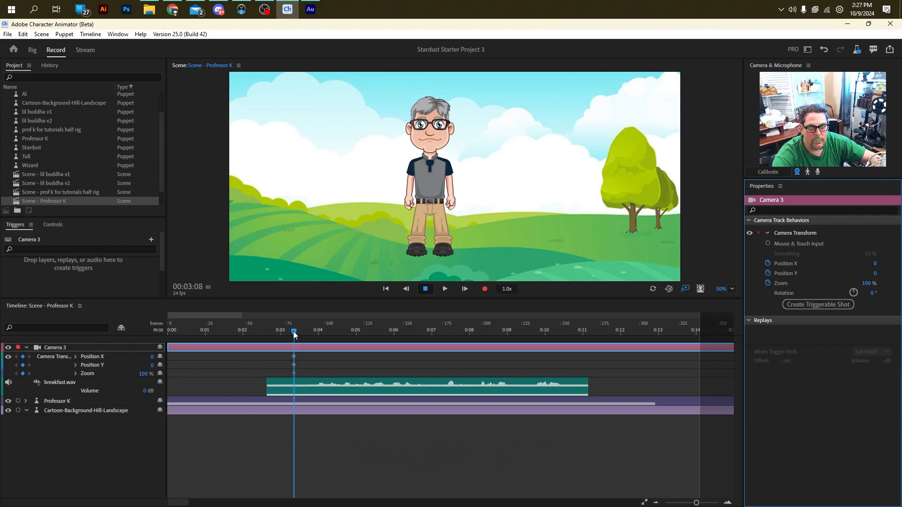
click(299, 356)
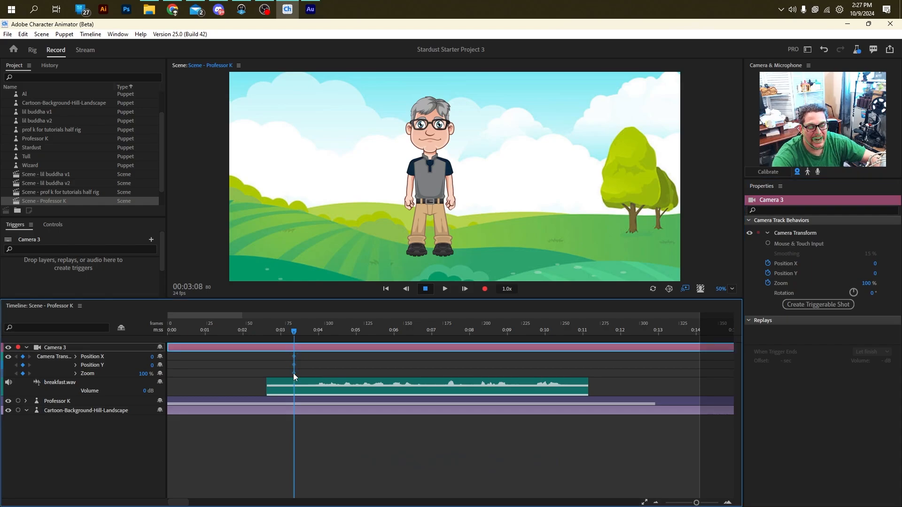
drag(293, 373, 170, 367)
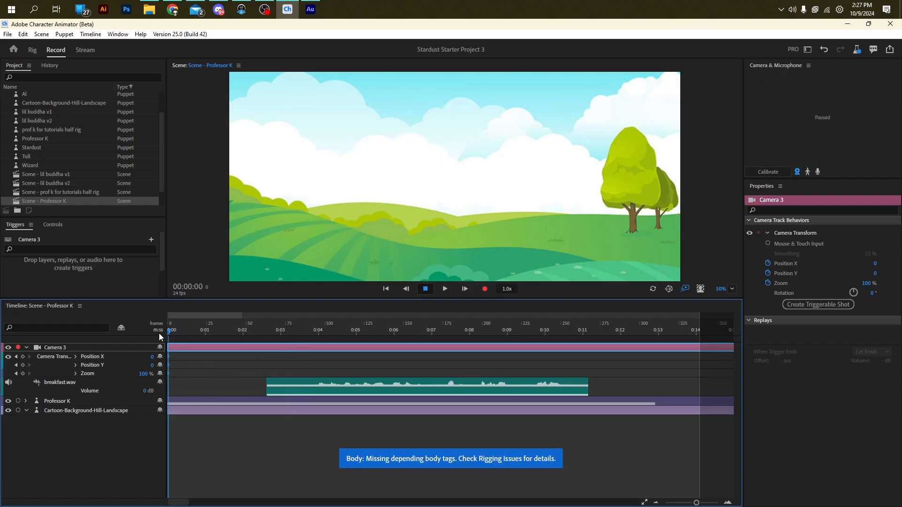
Step: At frame 80, keyframe the camera close-up with Zoom 264 %, Position Y -179 and Position X -103
drag(159, 334, 294, 335)
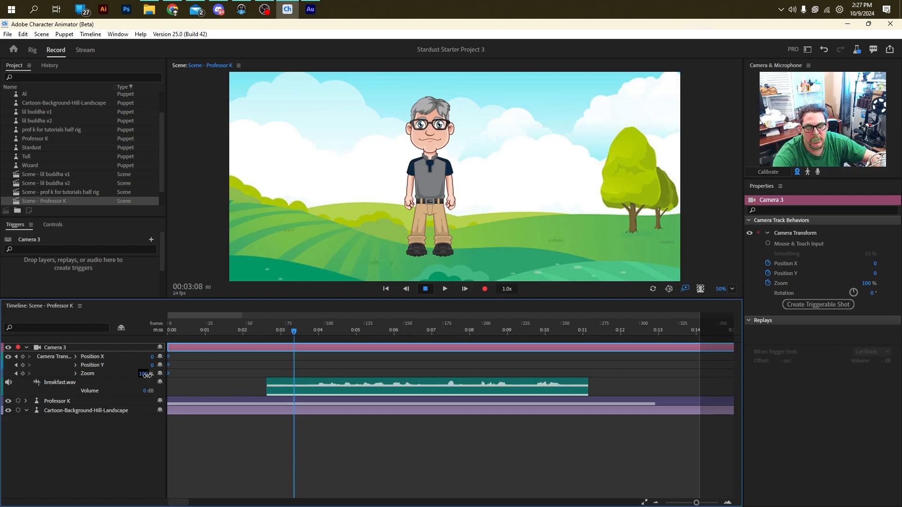
drag(147, 378, 69, 369)
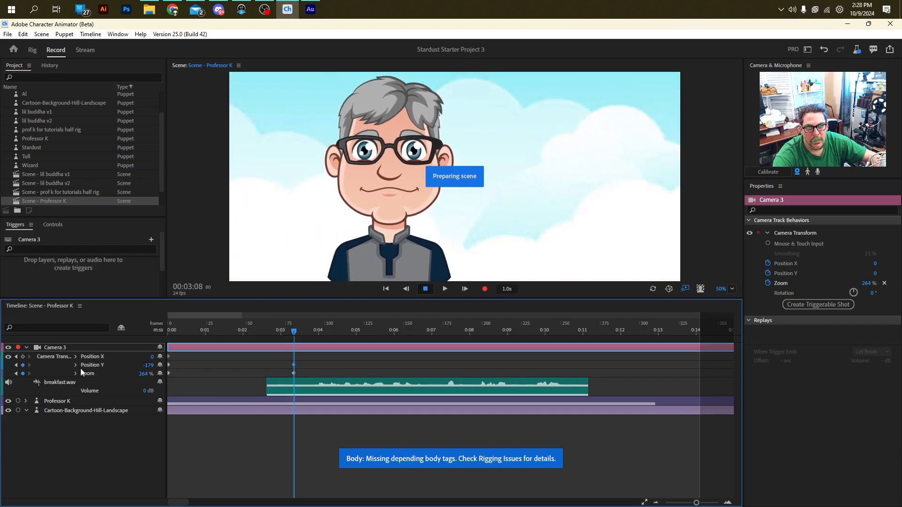
drag(153, 358, 107, 361)
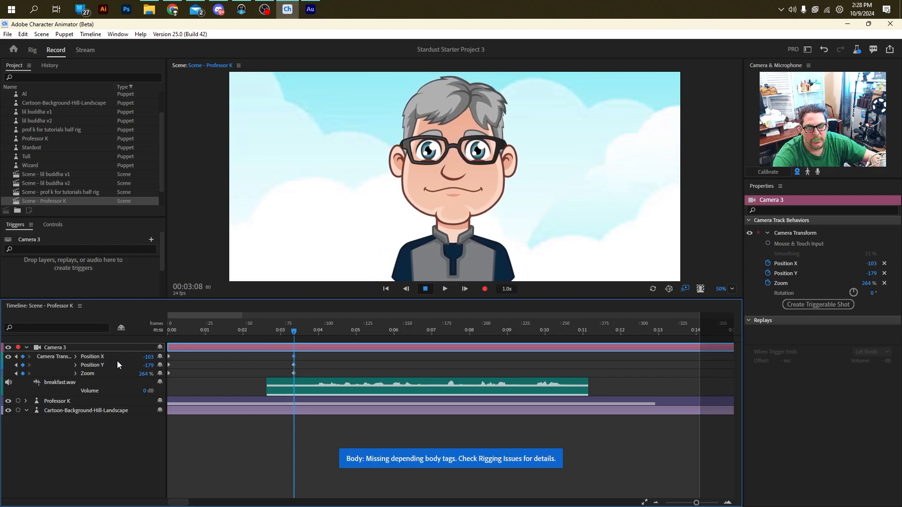
Step: Play the scene from frame 0 past the close-up keyframes to preview the camera move
drag(194, 325, 157, 329)
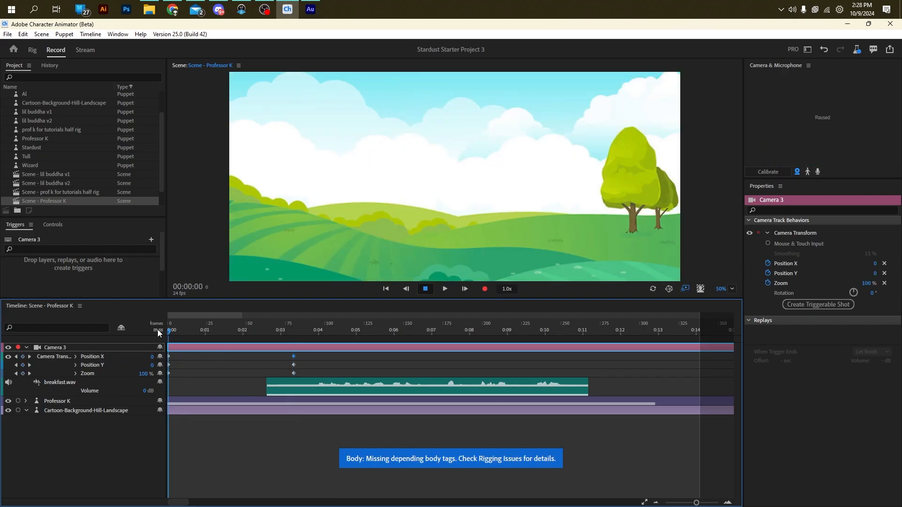
click(448, 289)
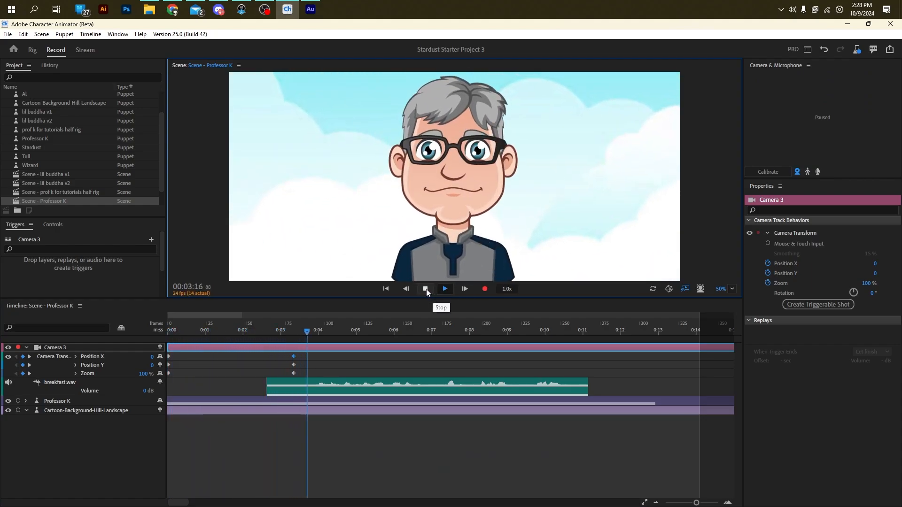
click(426, 289)
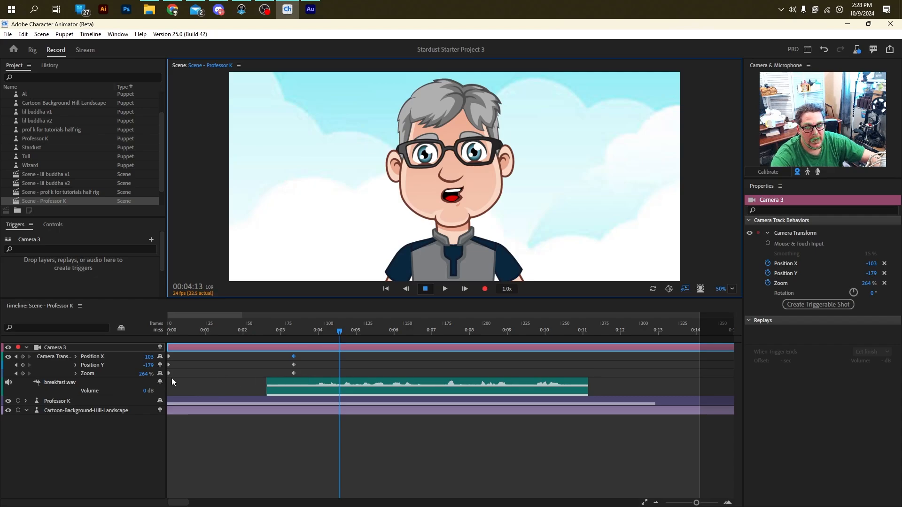
Step: Turn the camera's Position X, Position Y and Zoom keyframes at frame 0 into hold keyframes
drag(176, 373, 165, 357)
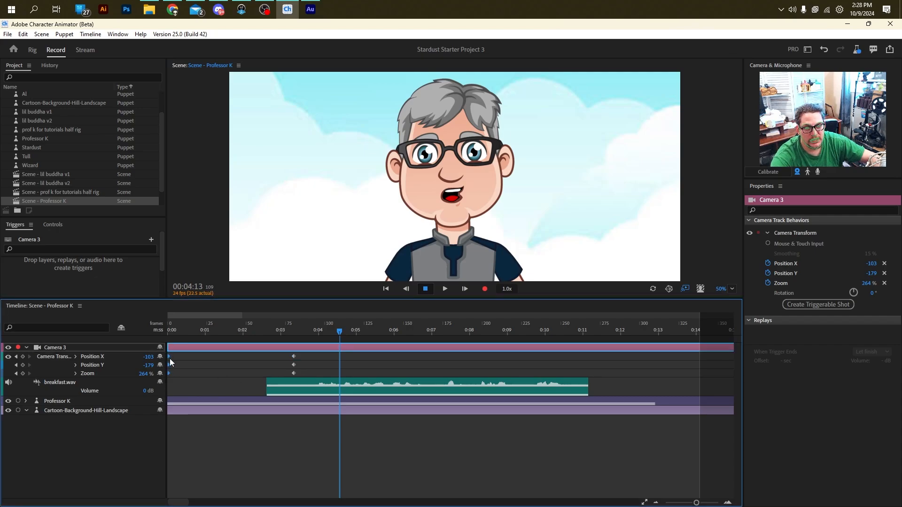
click(184, 382)
drag(167, 356, 166, 355)
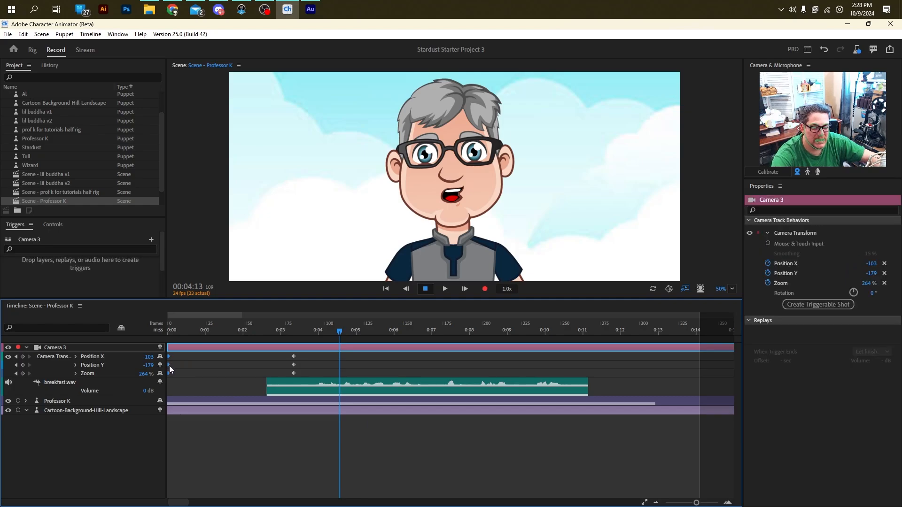
right_click(170, 366)
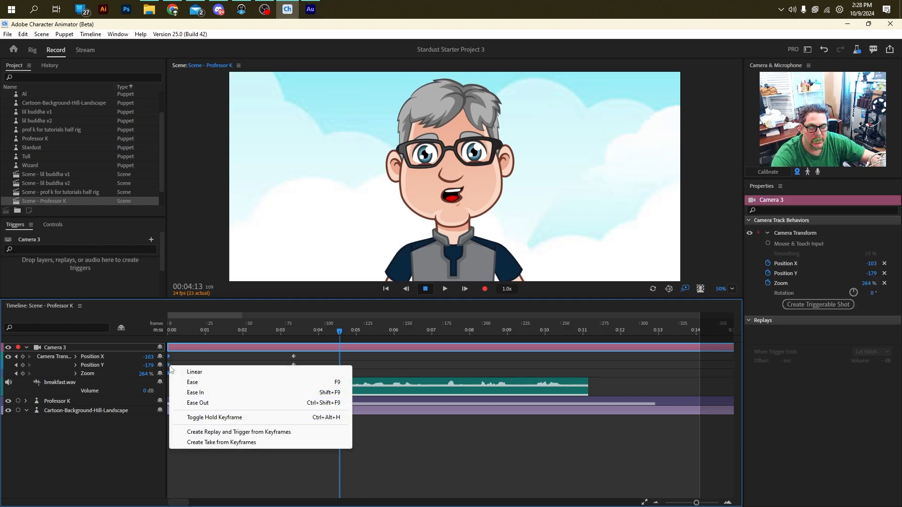
click(210, 418)
Step: Play the scene again from frame 0 and scrub across frame 80 to check the camera cut
drag(193, 333, 132, 327)
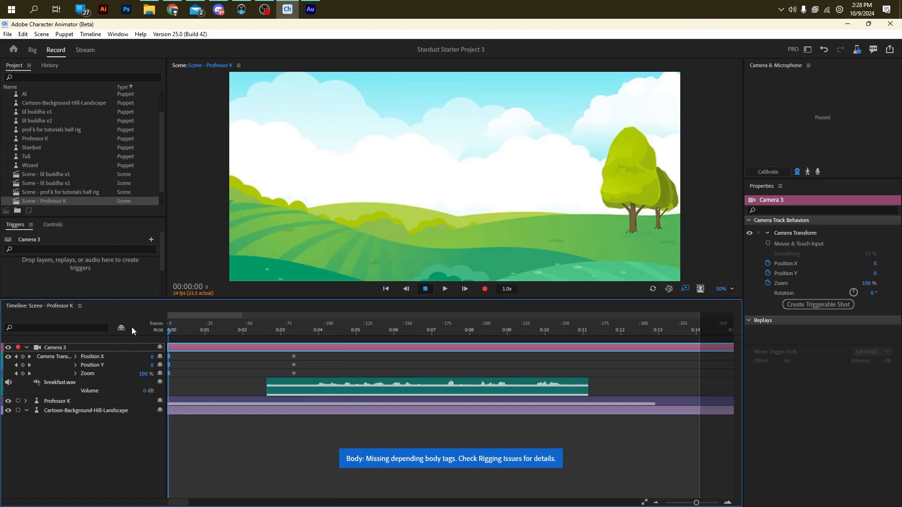
click(447, 291)
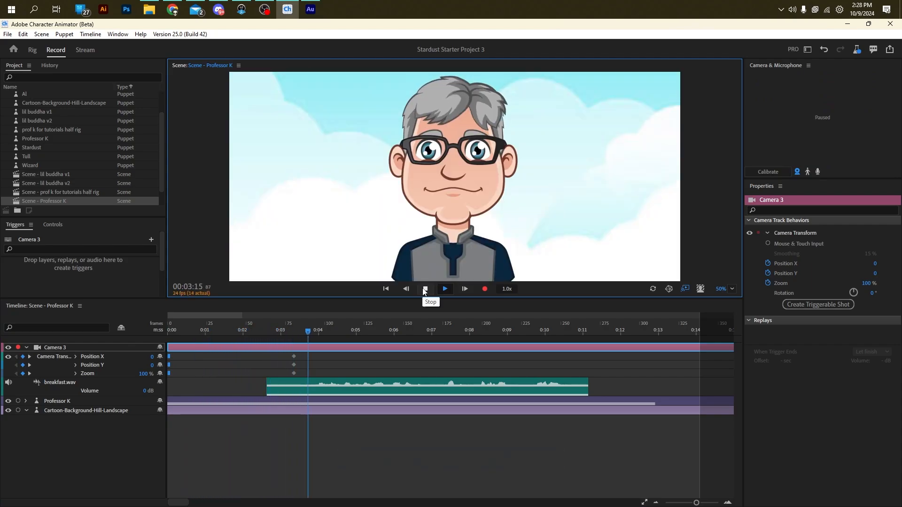
click(425, 290)
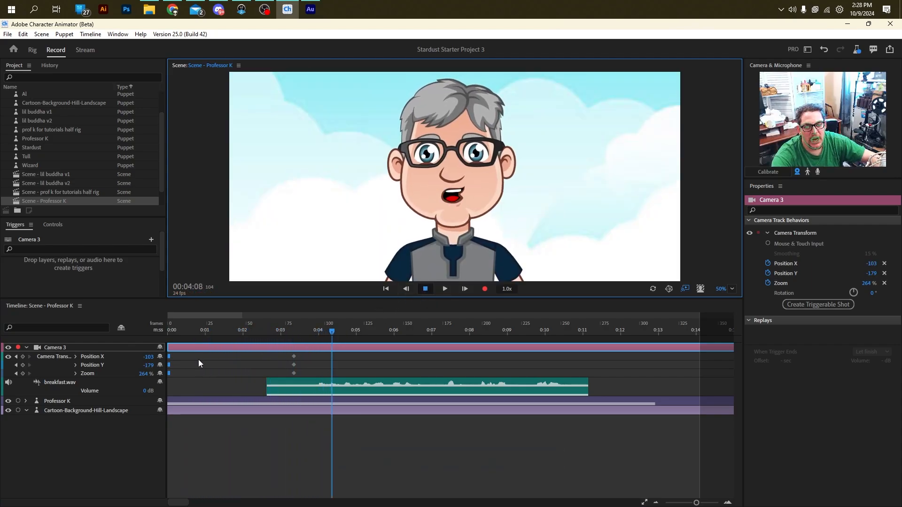
mouse_move(270, 326)
mouse_down()
mouse_move(156, 327)
mouse_move(275, 329)
mouse_up()
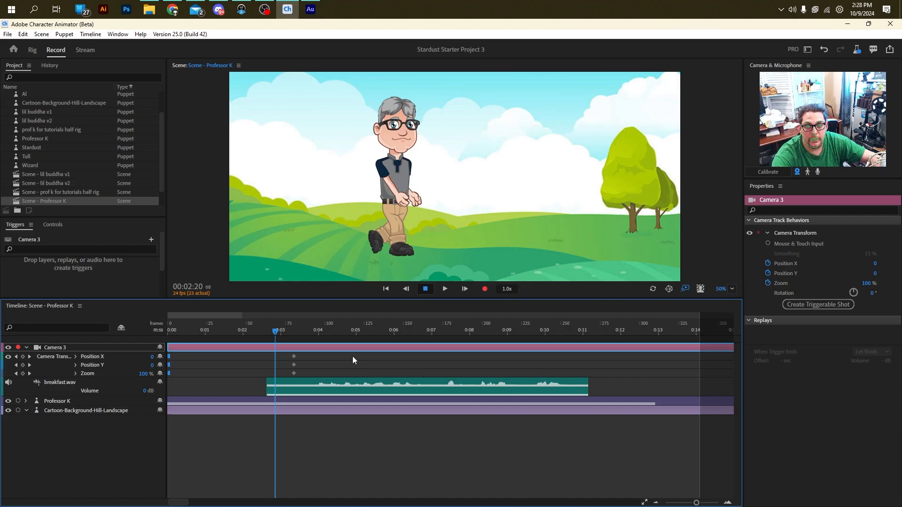
drag(281, 326, 310, 326)
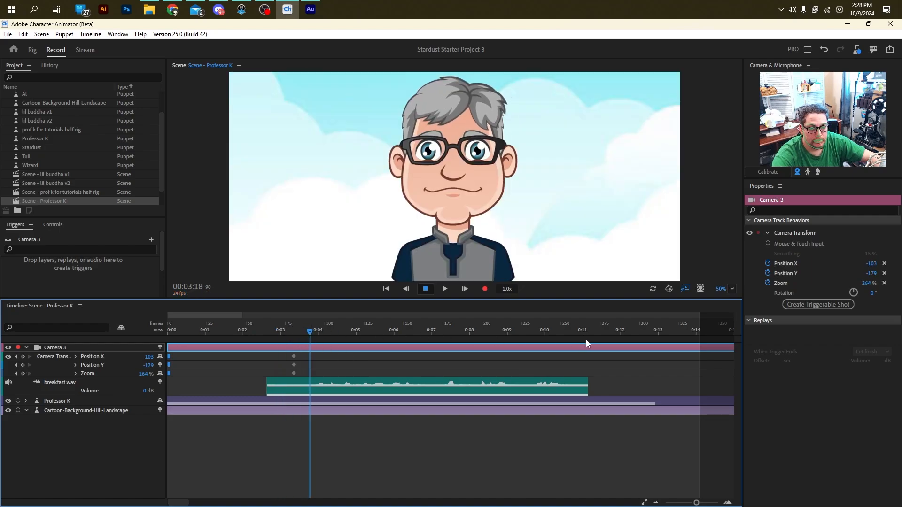